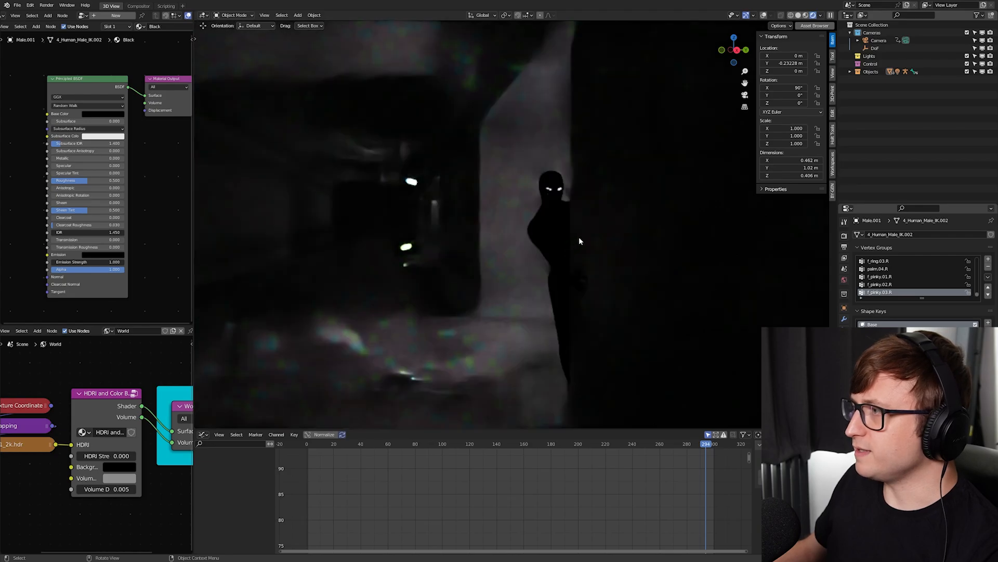
- Examine the dark figure beside the wall and the tunnel behind it in rendered shading, and return to the camera view
shift+middle_drag(578, 236, 545, 252)
scroll(544, 253, up, 2)
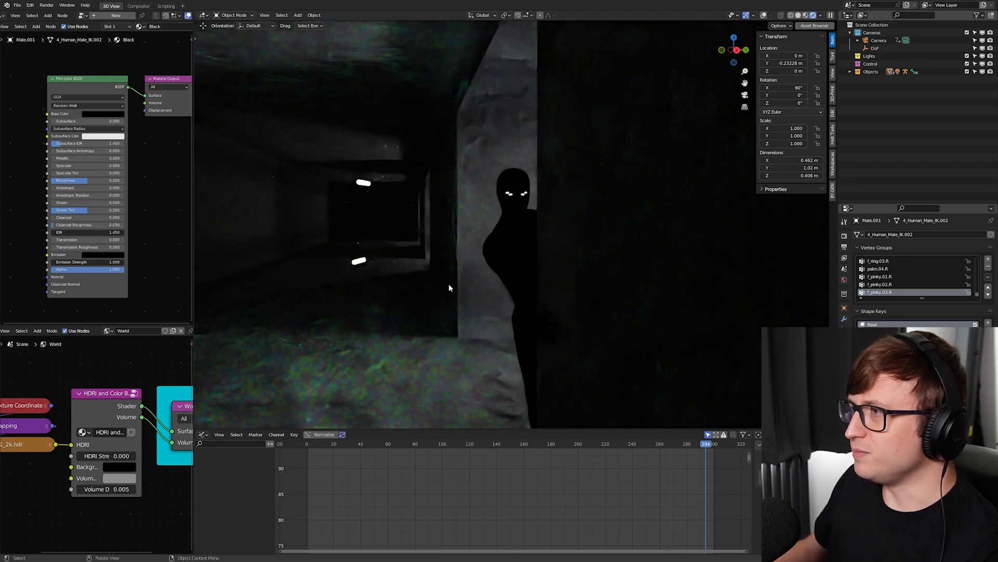
shift+middle_drag(533, 315, 529, 298)
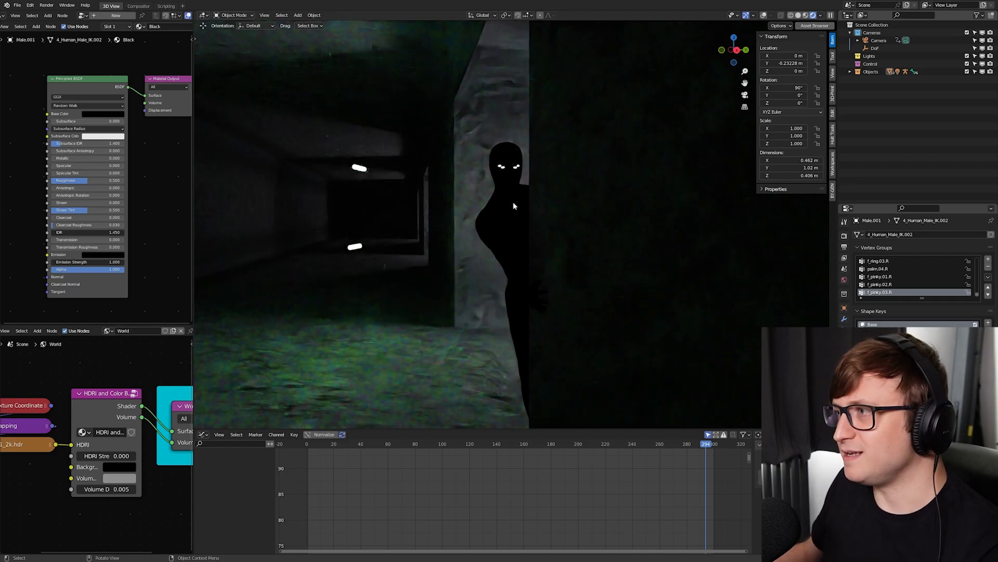
scroll(512, 209, down, 2)
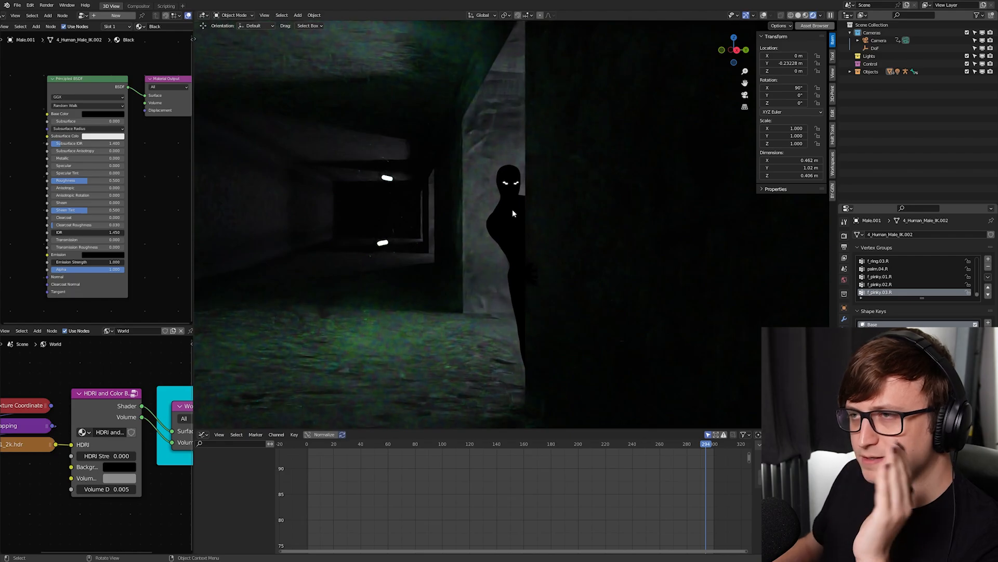
key(KP_0)
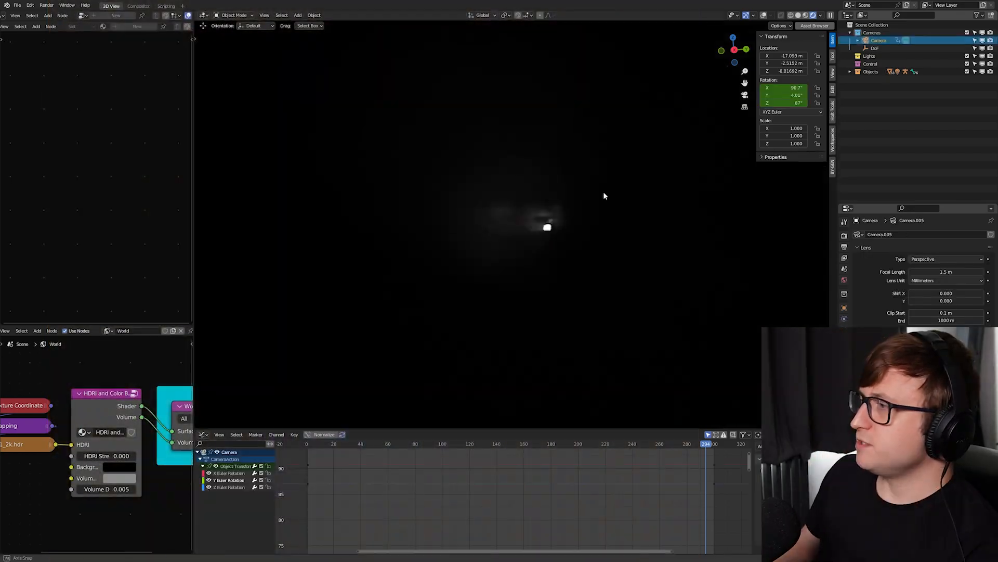
- Try moving the camera relative to the tunnel in solid shading, viewed from outside
scroll(598, 179, down, 5)
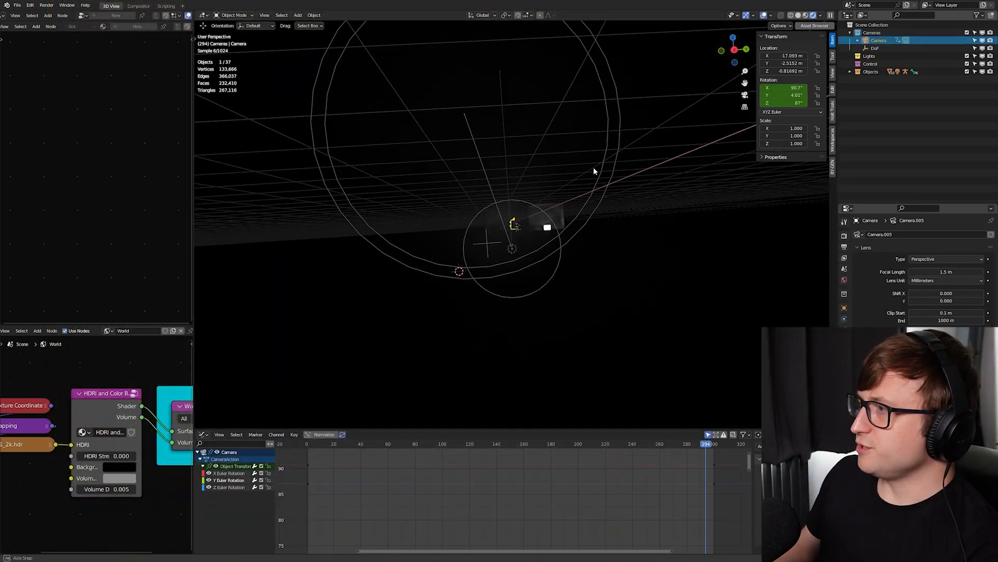
middle_drag(594, 167, 557, 165)
key(z)
click(676, 193)
mouse_move(681, 250)
shift+middle_down()
mouse_move(563, 192)
mouse_move(574, 201)
shift+middle_up()
scroll(563, 191, down, 2)
key(g)
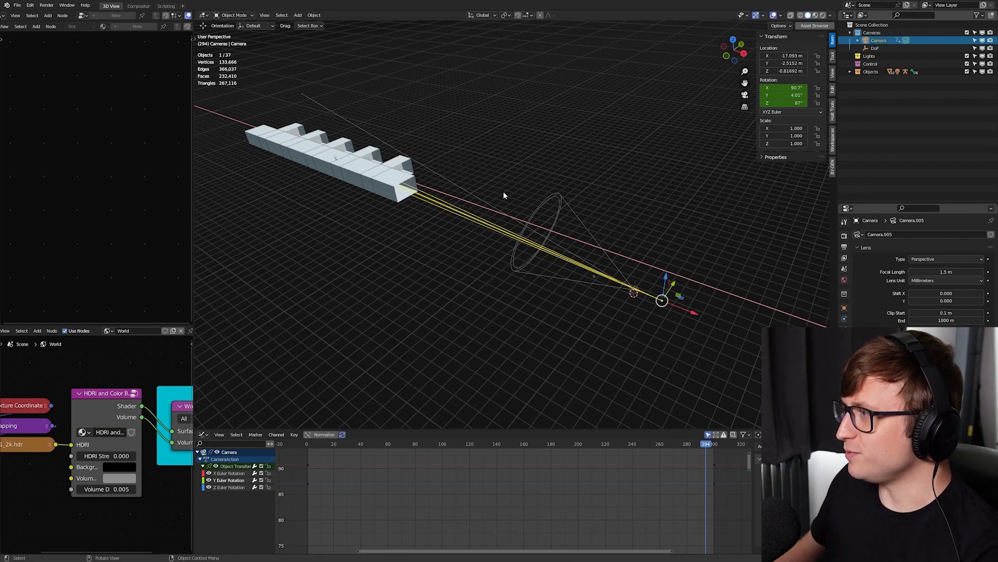
click(503, 192)
- Play back the camera shot in the rendered camera view
key(KP_0)
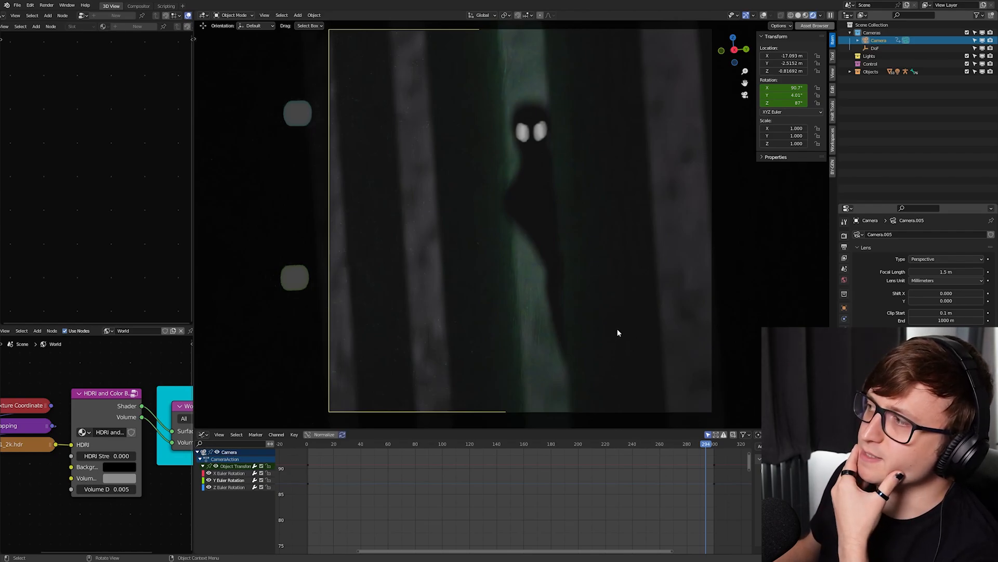
key(space)
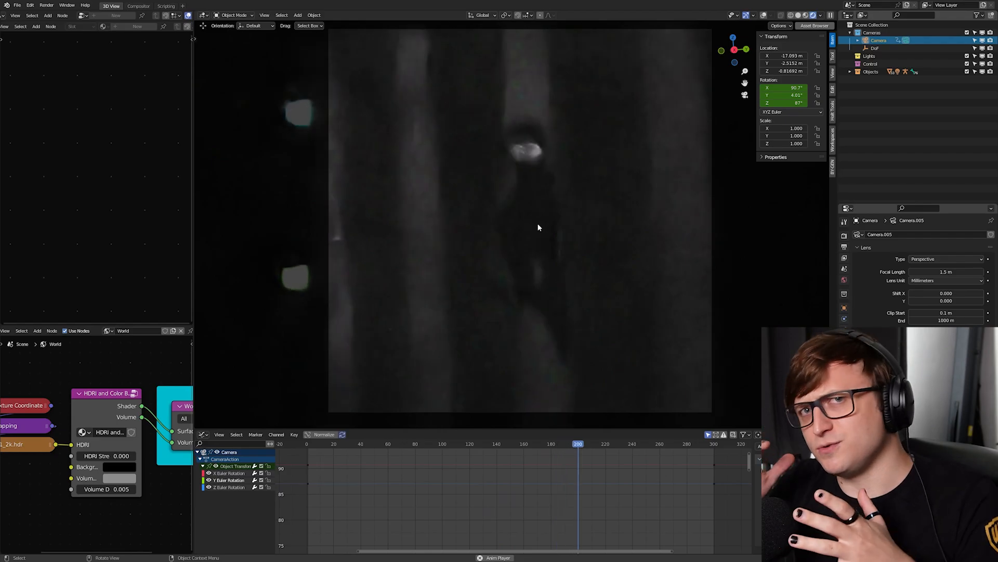
right_click(538, 226)
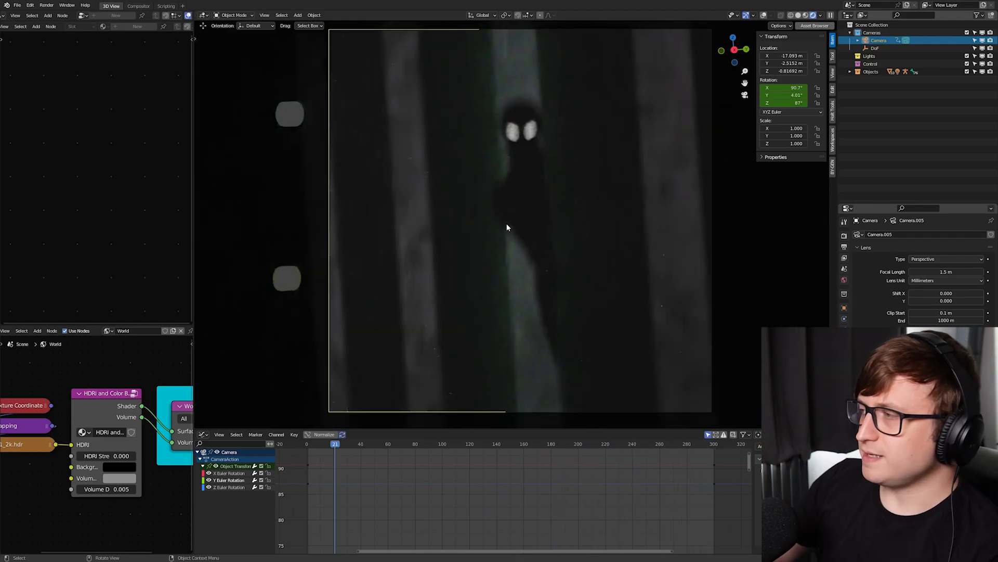
- Leave the camera view for solid shading and set the camera's focal length to 1500 mm, keeping Millimeters as lens unit
key(KP_0)
key(z)
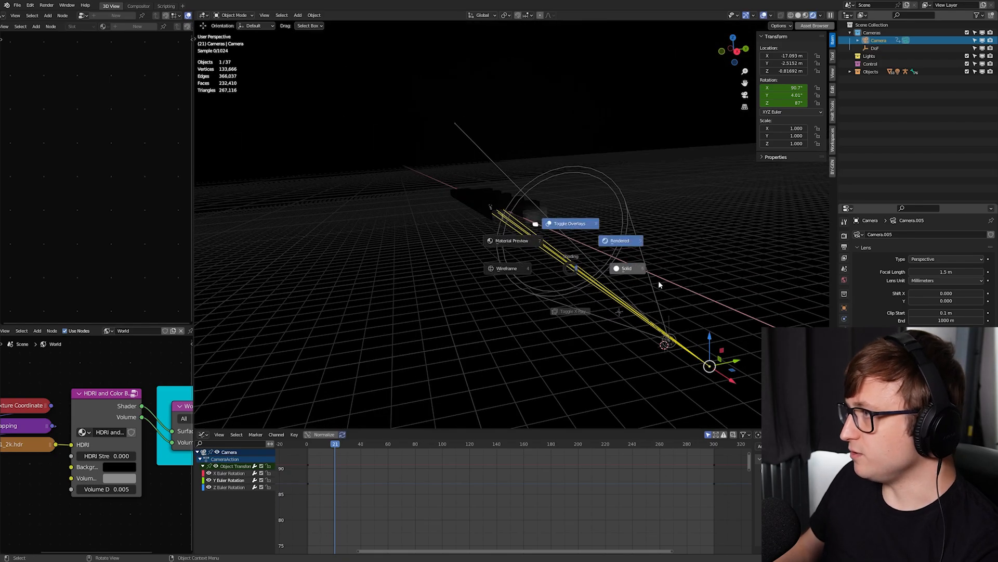
click(659, 281)
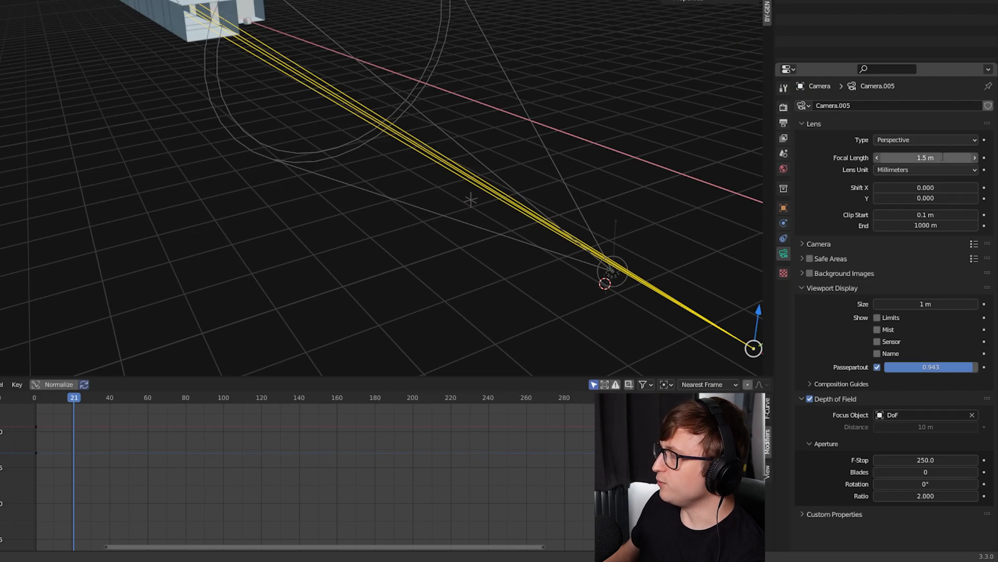
click(926, 157)
text(1500)
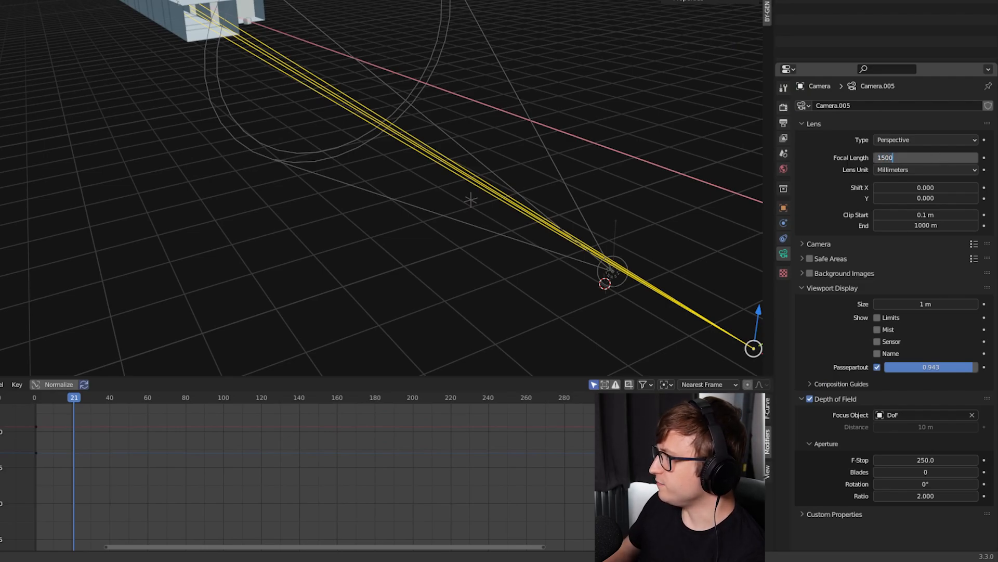
key(Return)
click(928, 170)
click(928, 168)
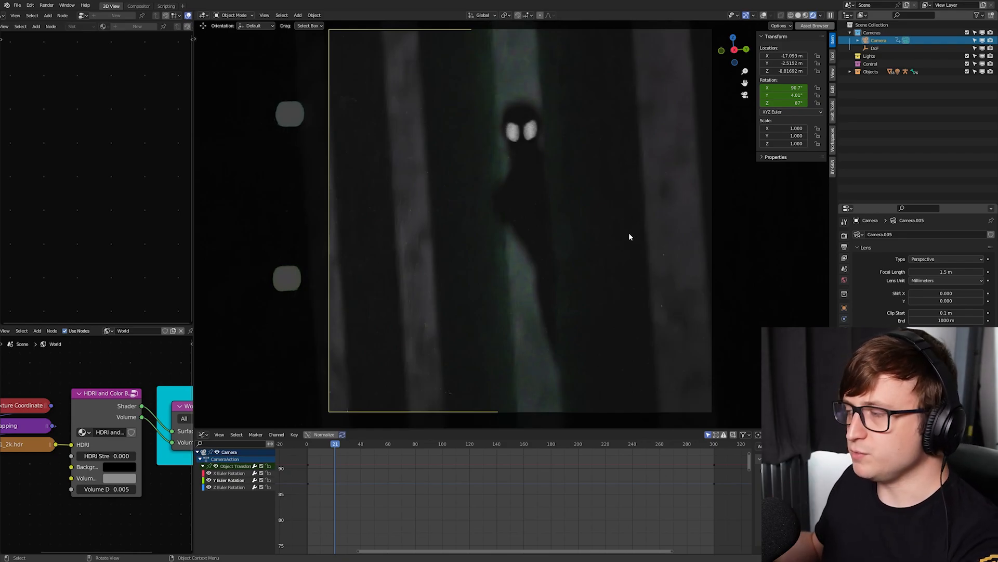
- Try to re-aim the camera at the figure with Walk Navigation
key(F3)
text(walk)
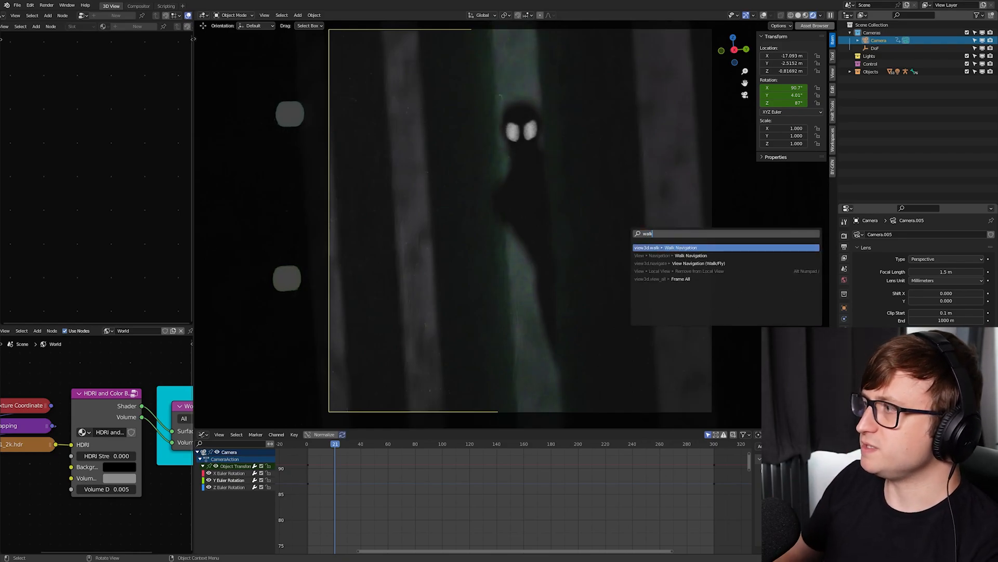
key(Return)
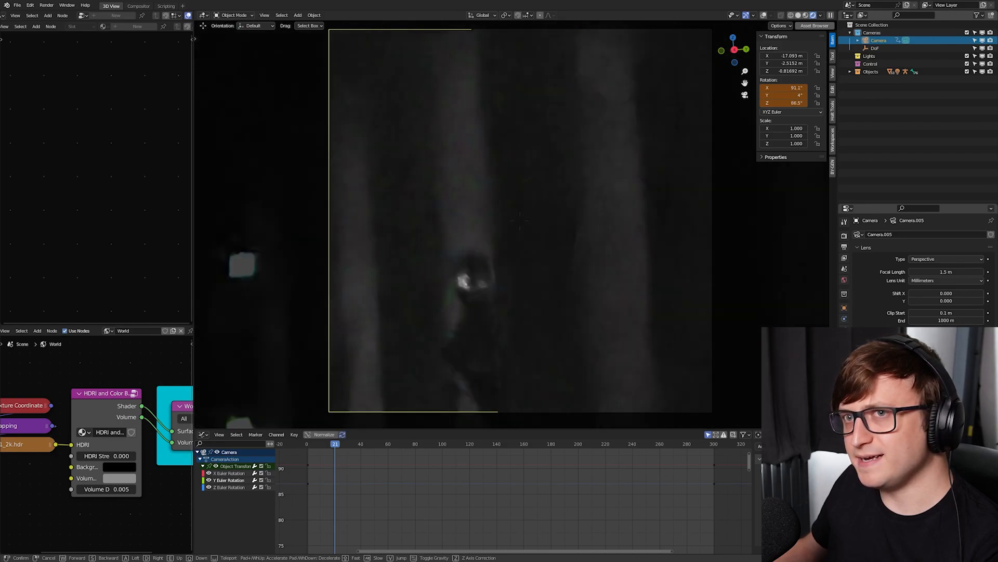
right_click(618, 252)
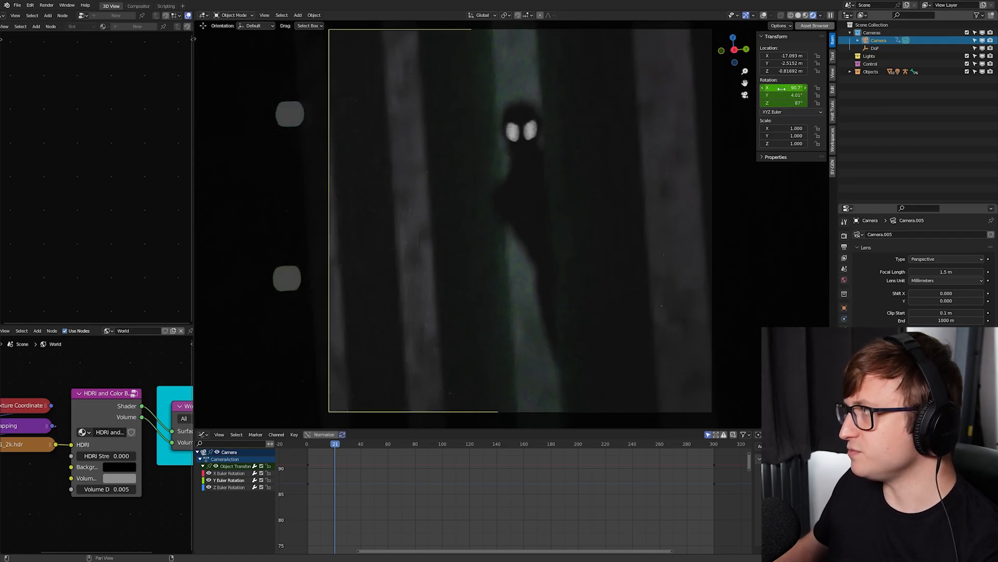
- Try tilting the camera slightly by adjusting its X rotation to about 90.8° and 90.3°
drag(782, 88, 785, 87)
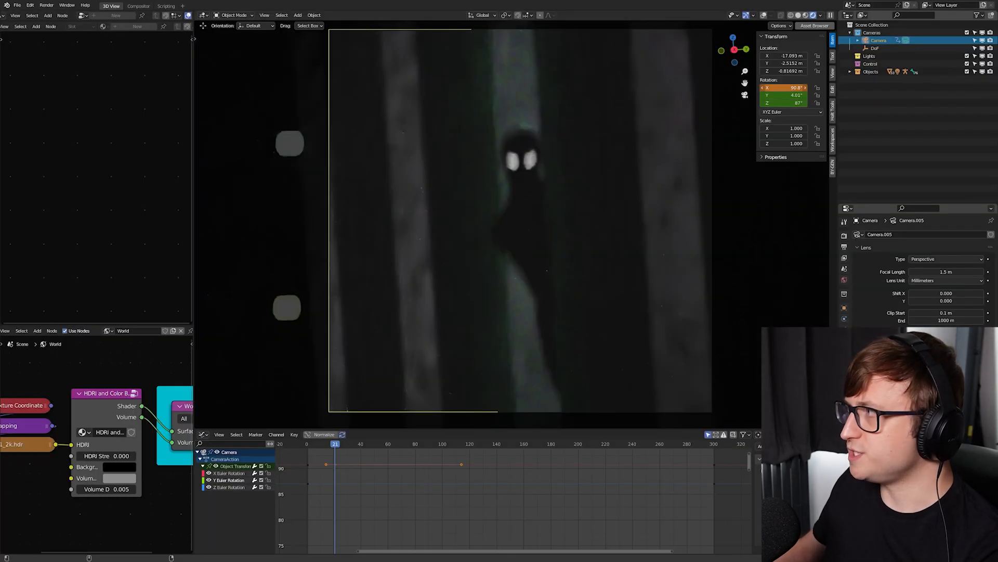
drag(701, 122, 697, 122)
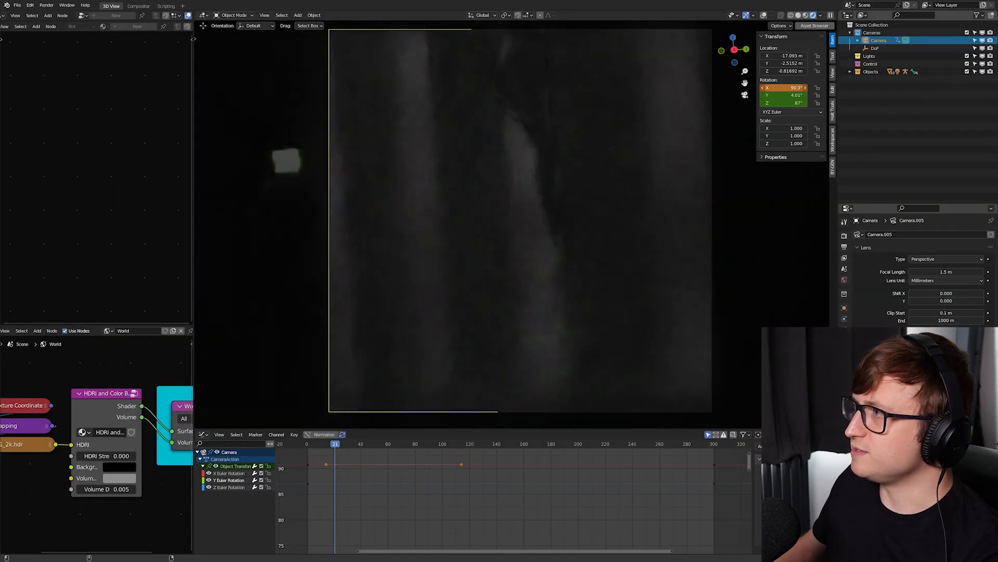
drag(784, 88, 783, 88)
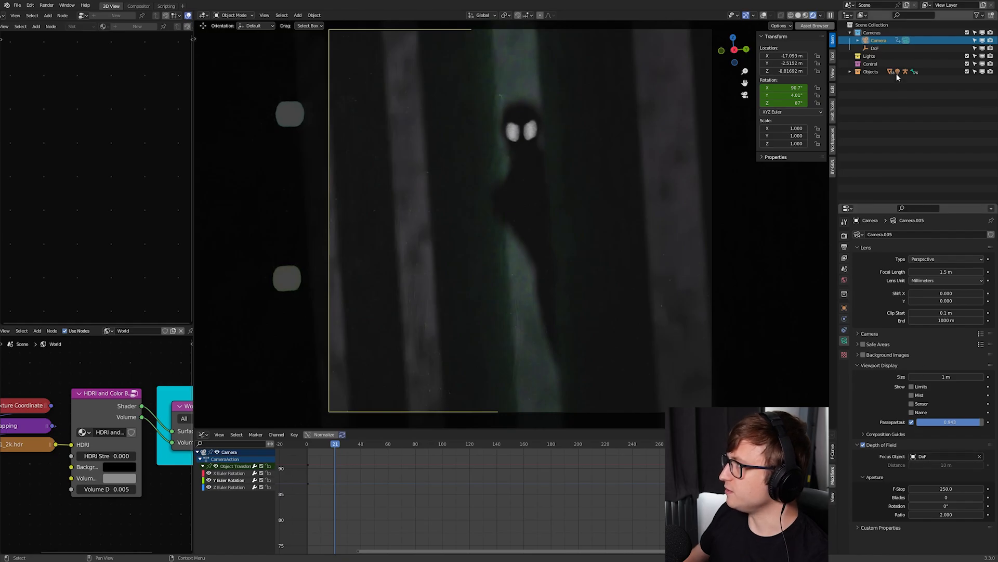
- Select the DoF empty and examine its position relative to the camera and tunnel in solid shading
click(882, 47)
mouse_move(721, 188)
middle_down()
mouse_move(674, 224)
mouse_move(428, 327)
middle_up()
key(z)
click(705, 238)
scroll(408, 250, up, 1)
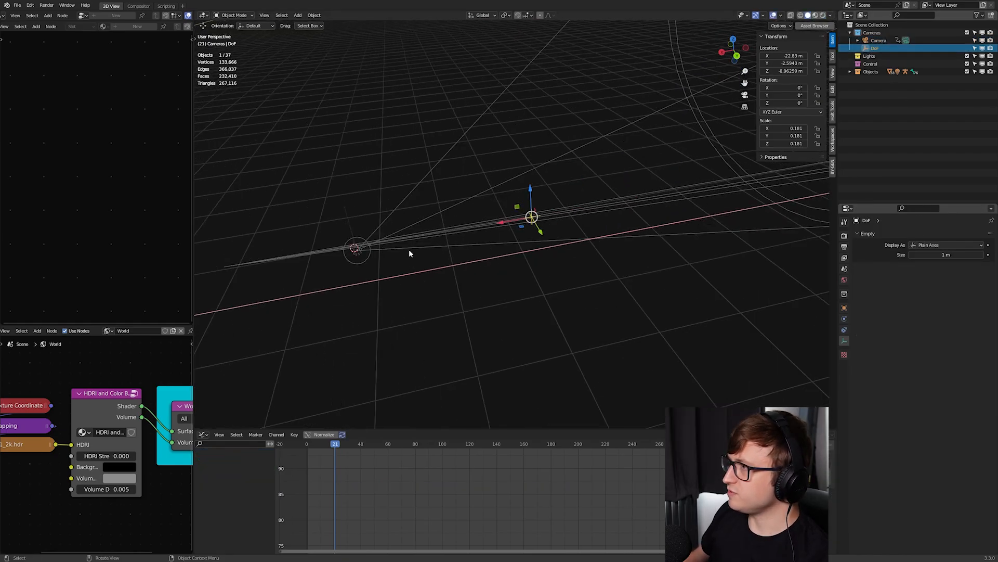
scroll(515, 214, up, 1)
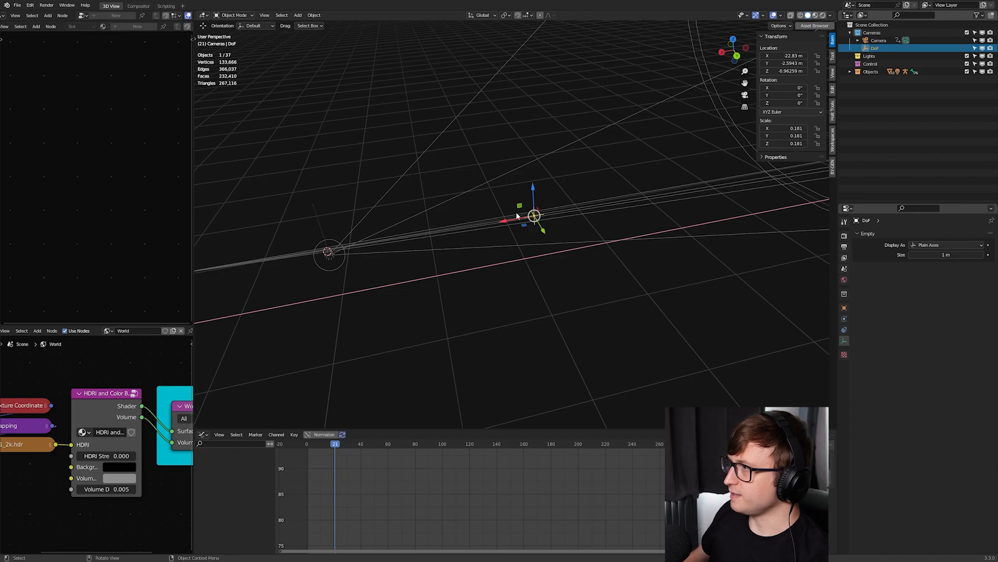
middle_drag(518, 216, 502, 257)
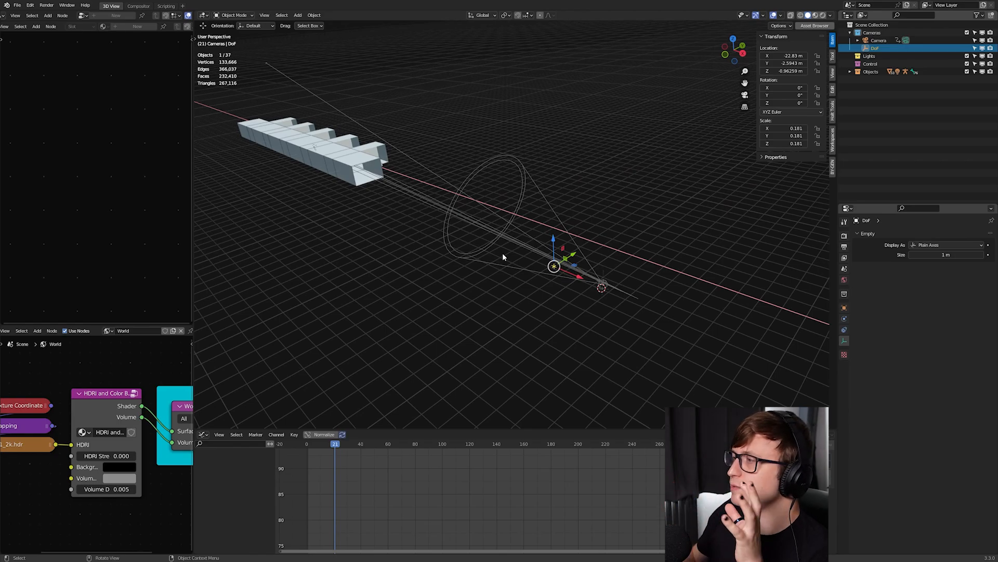
- Return to the camera view in rendered shading with the overlays hidden
key(KP_0)
key(z)
click(565, 193)
key(shift+alt+z)
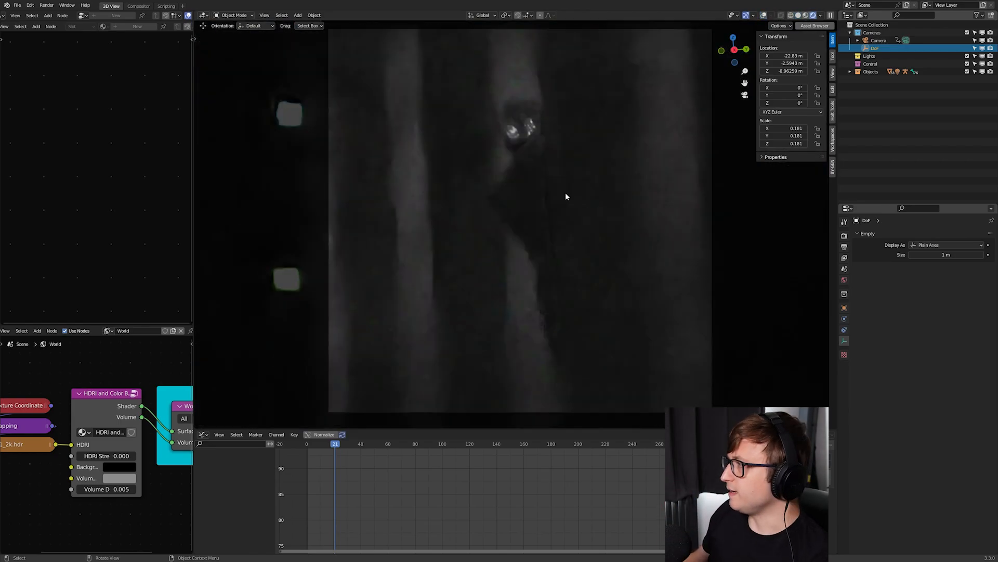
- Select the camera, test its depth of field with an F-Stop of 50, and restore the F-Stop to 250
click(890, 40)
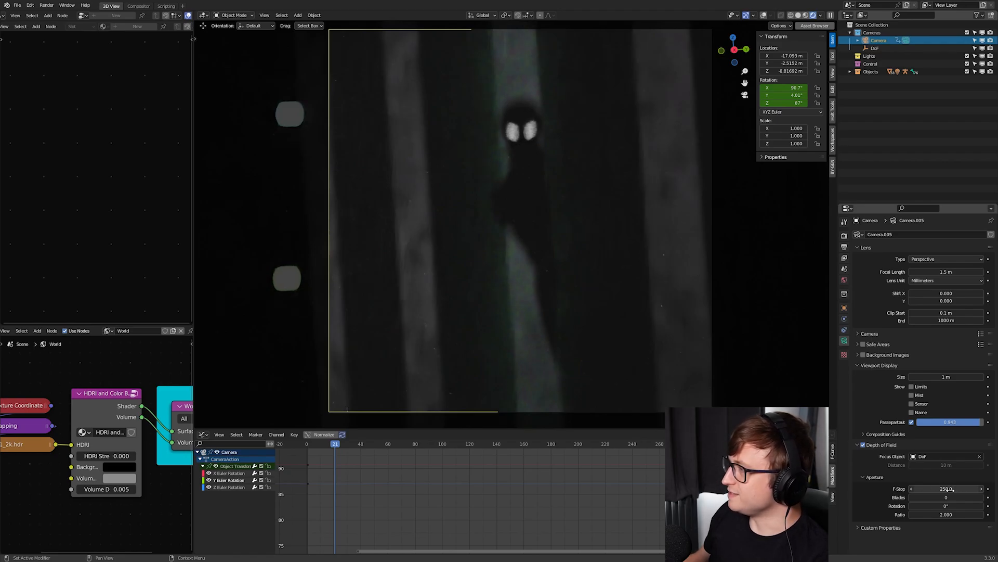
key(BackSpace)
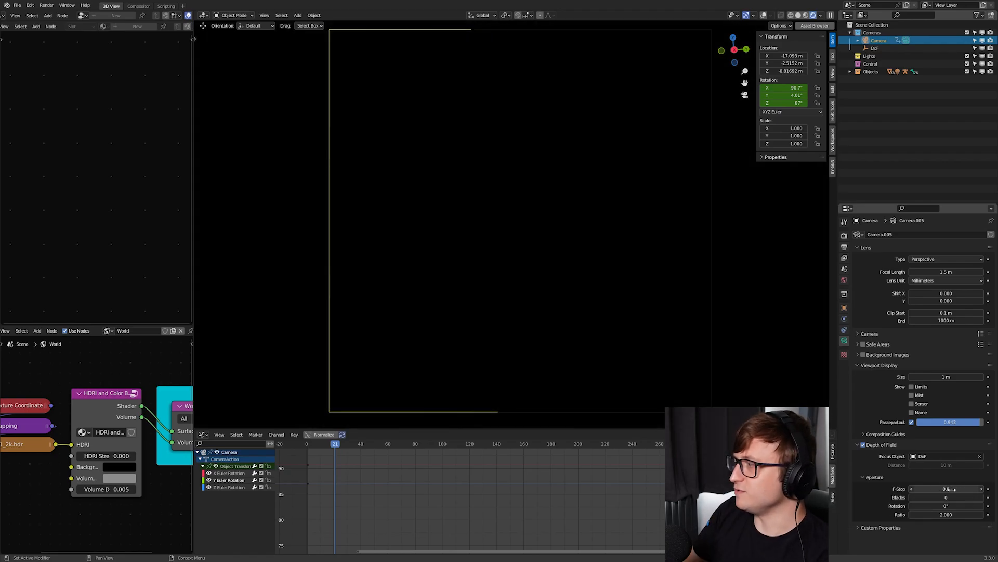
click(950, 488)
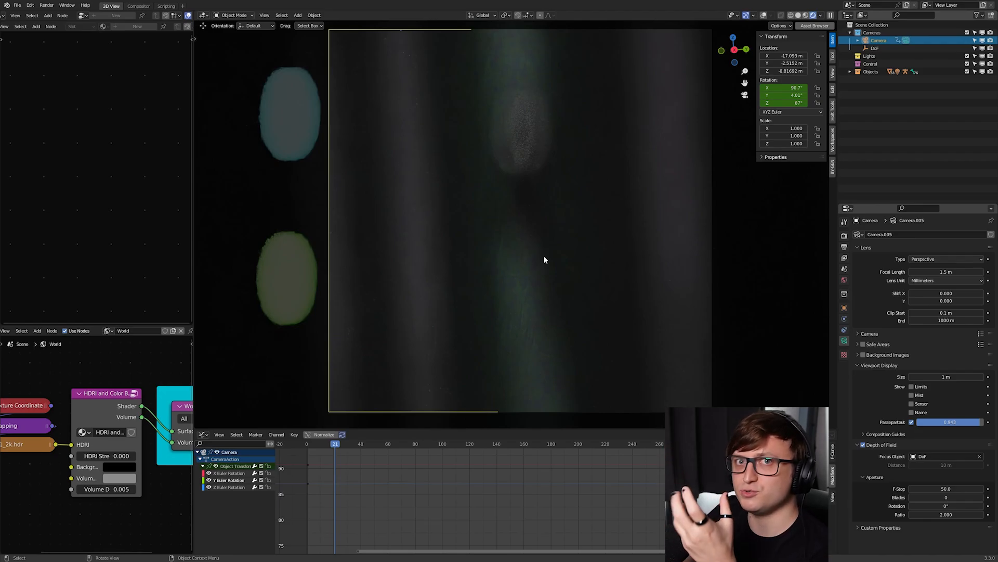
double_click(945, 489)
text(250)
key(Return)
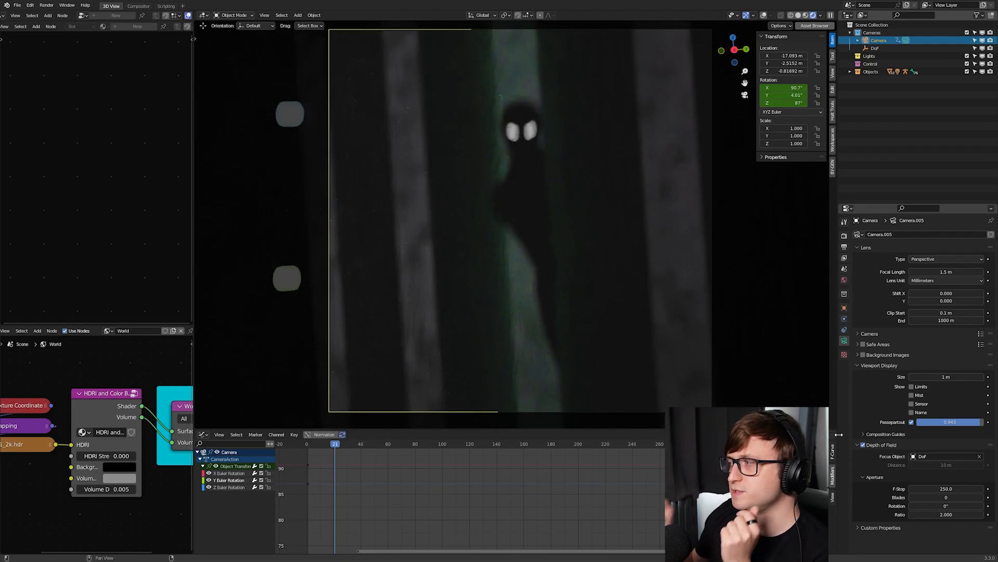
- Play and scrub through the animation in solid shading to examine how the figure and camera move
right_click(930, 489)
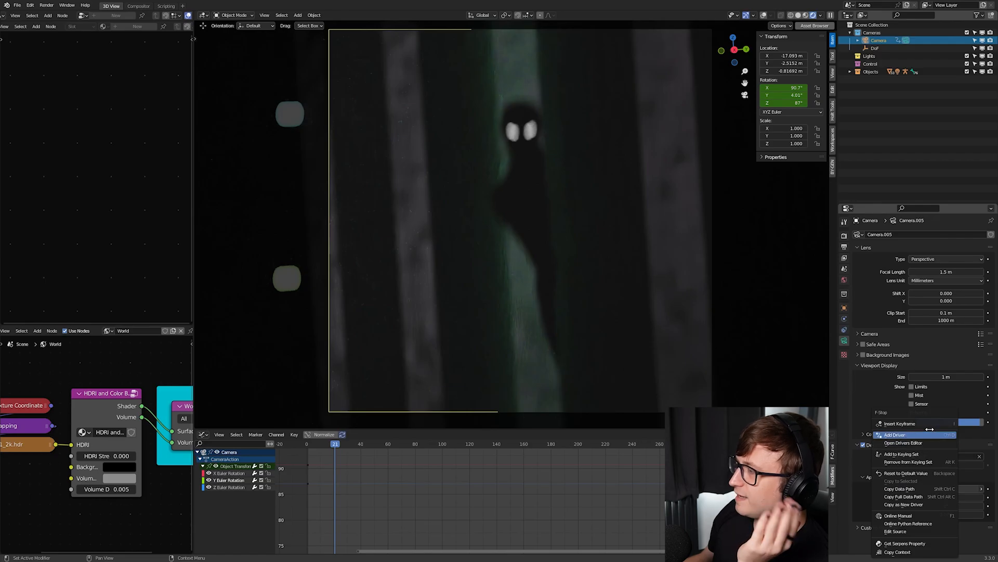
click(404, 445)
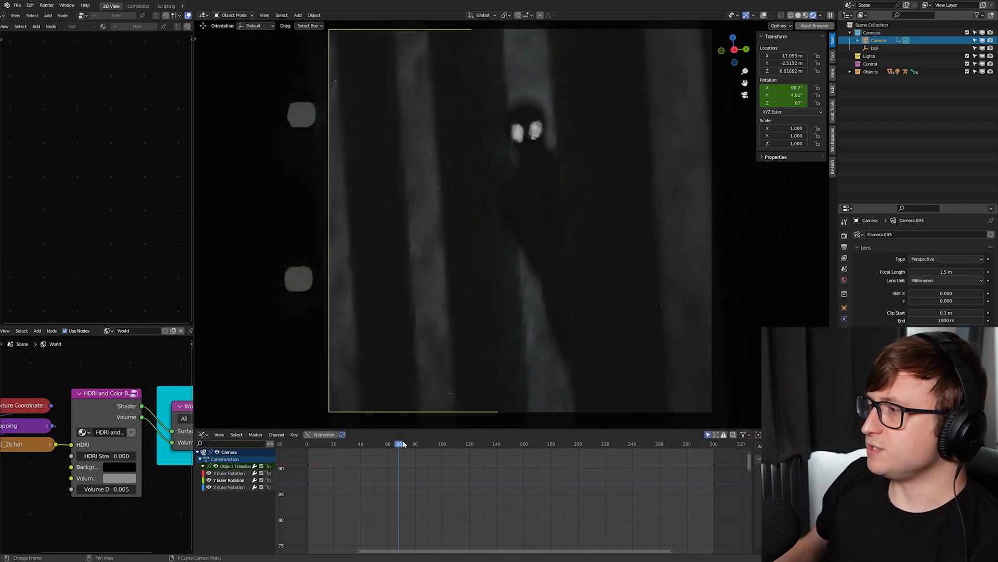
key(z)
click(551, 337)
key(space)
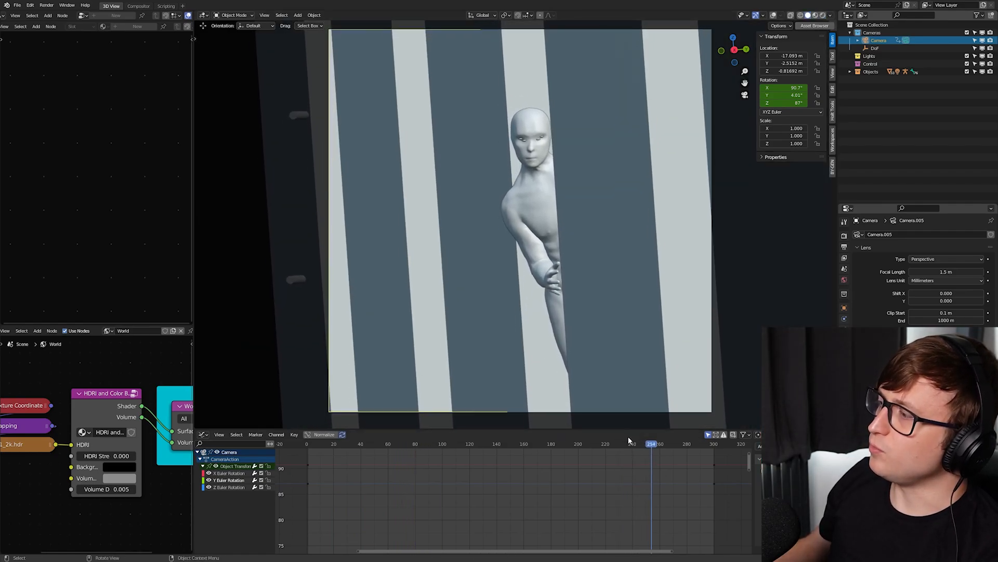
drag(525, 441, 526, 442)
drag(536, 444, 505, 443)
- Switch to rendered shading, select the figure and examine its Black material's Principled BSDF node
key(z)
click(508, 323)
click(503, 221)
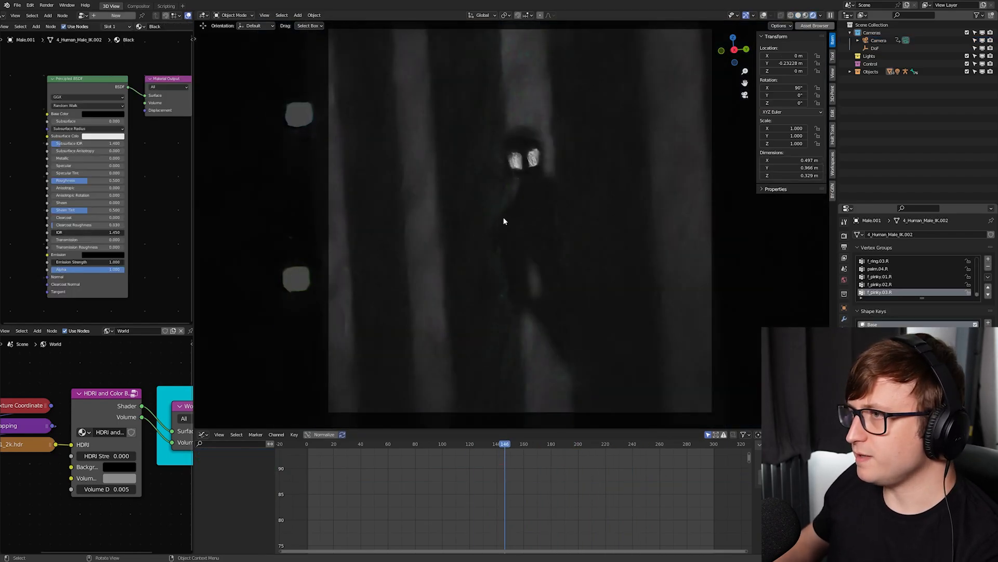
scroll(81, 213, up, 2)
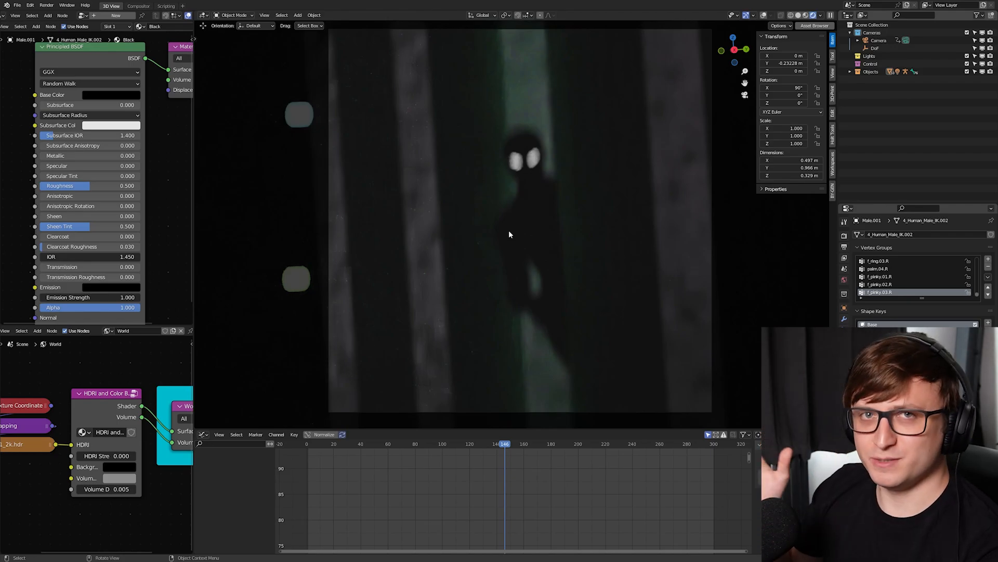
- Play the figure's peeking animation in solid shading and return the viewport to rendered shading
key(z)
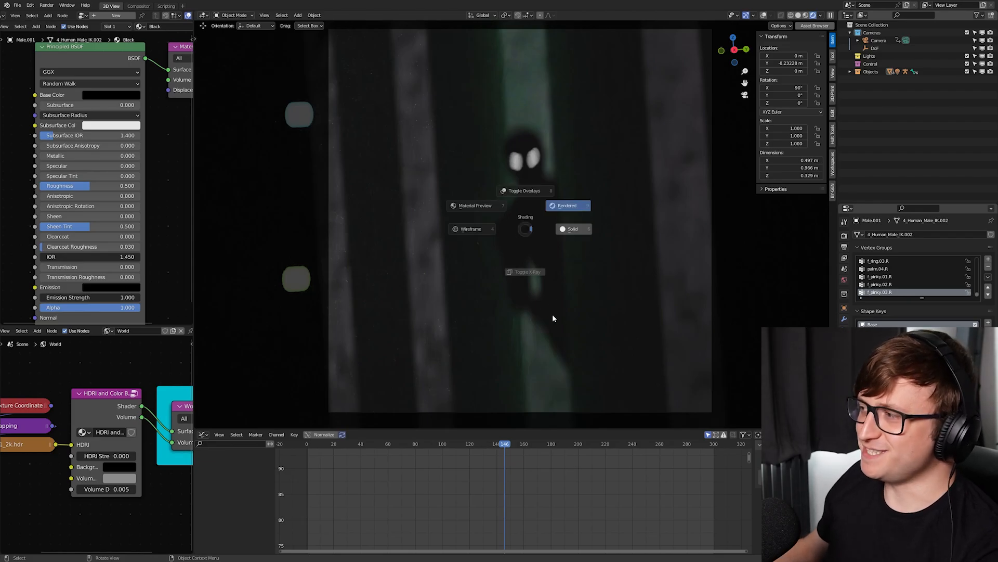
click(560, 290)
key(space)
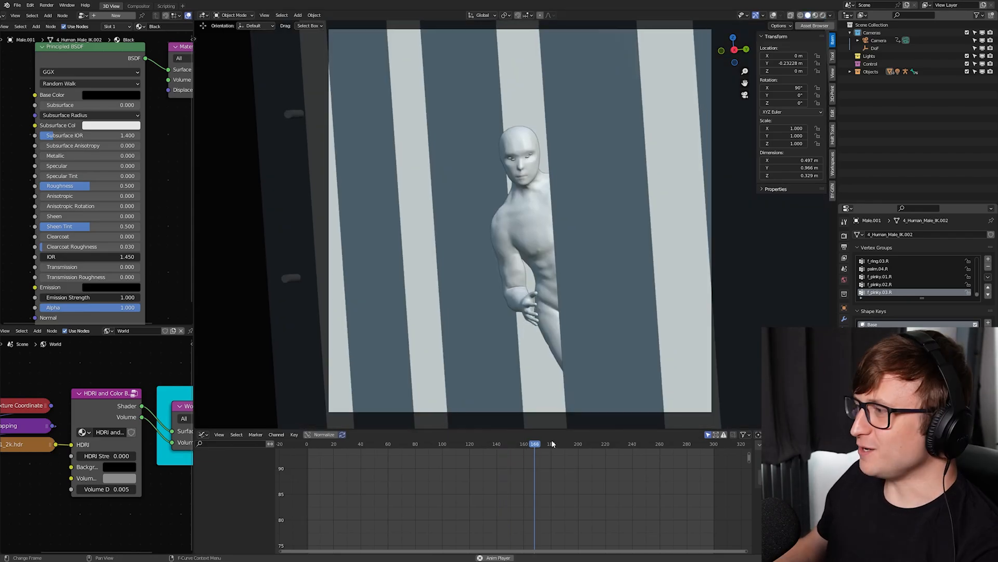
key(z)
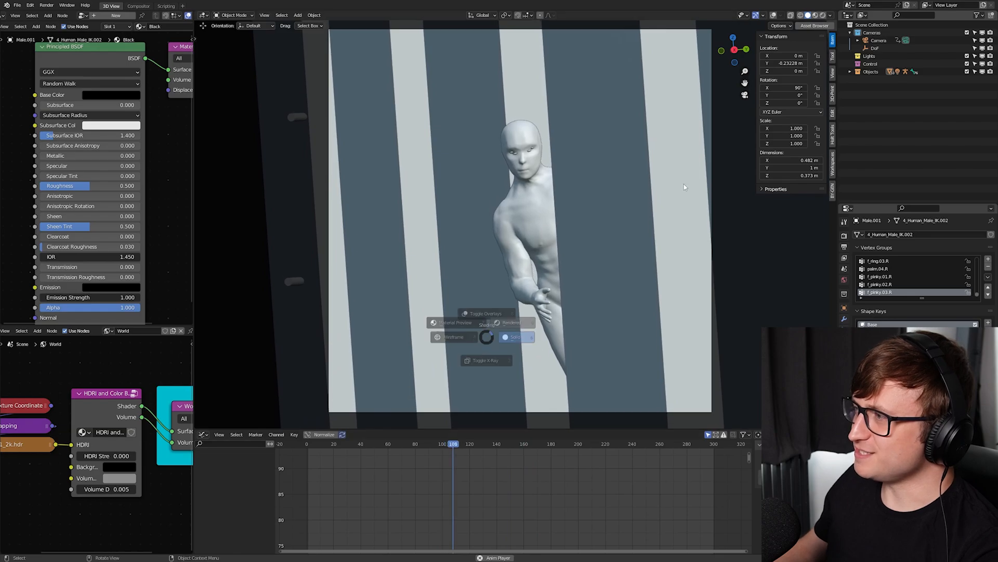
click(487, 313)
key(space)
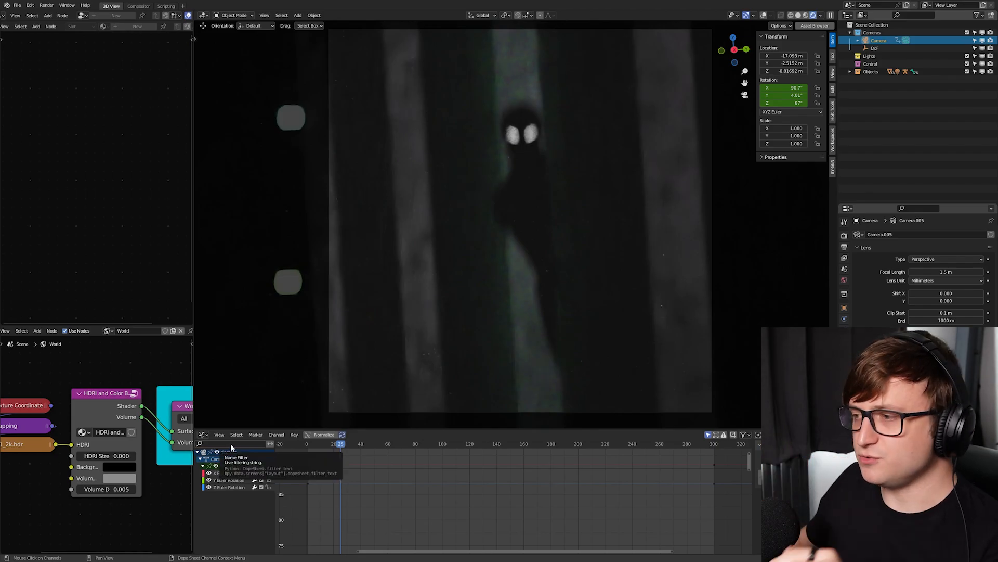
- Switch the animation editor to the Timeline and compare the camera's rotation keyframes at the first and last frames
click(203, 435)
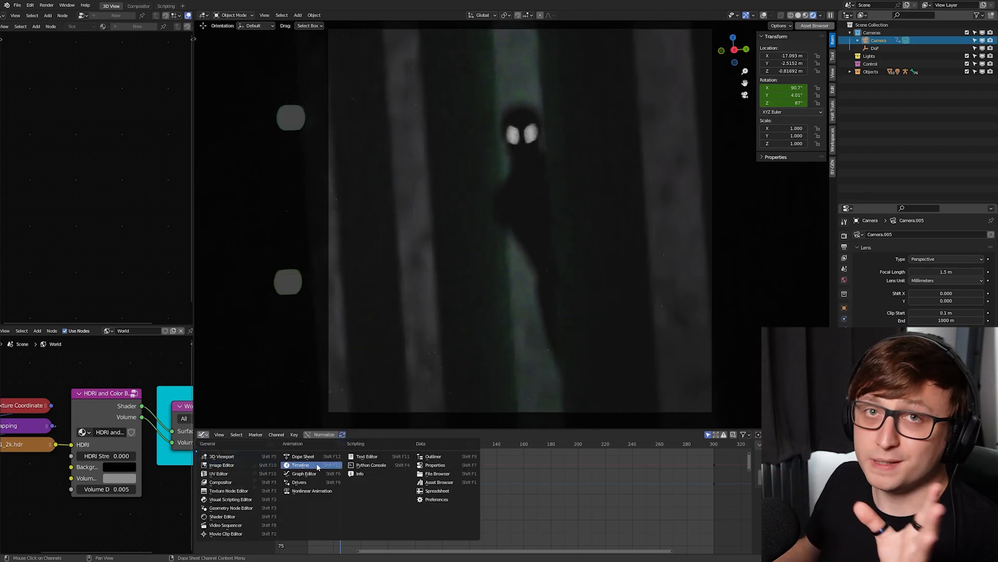
click(300, 465)
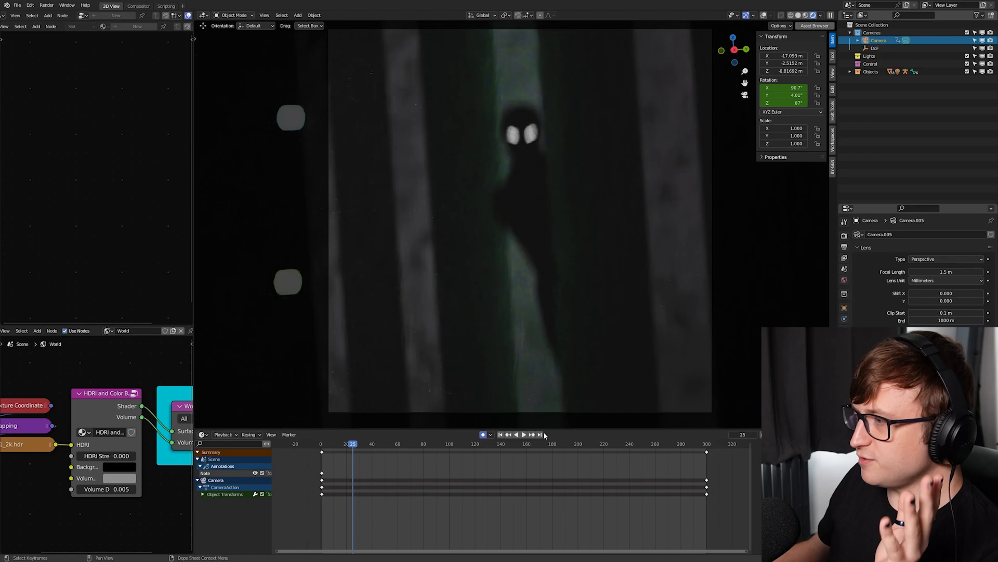
click(500, 435)
right_click(784, 89)
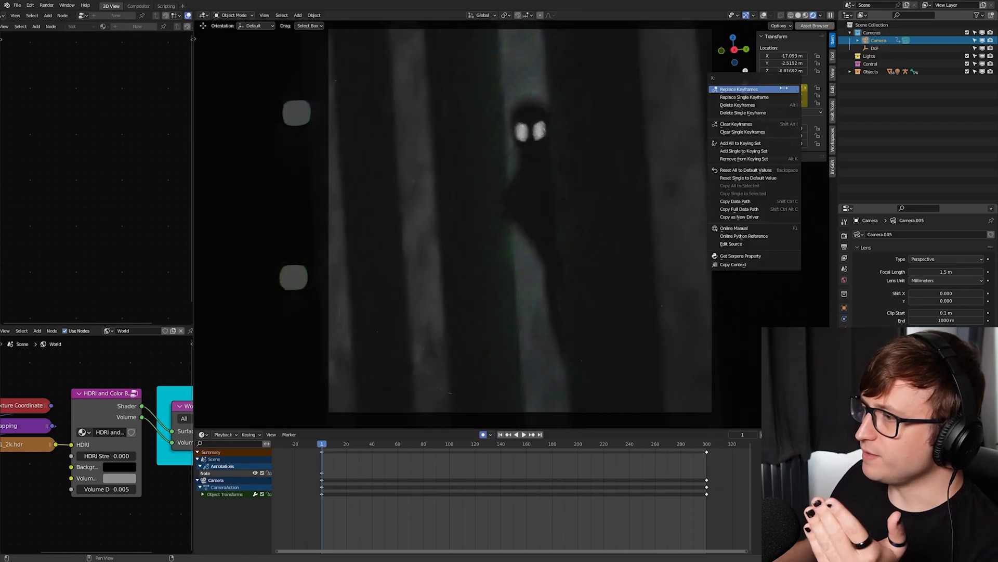
click(540, 434)
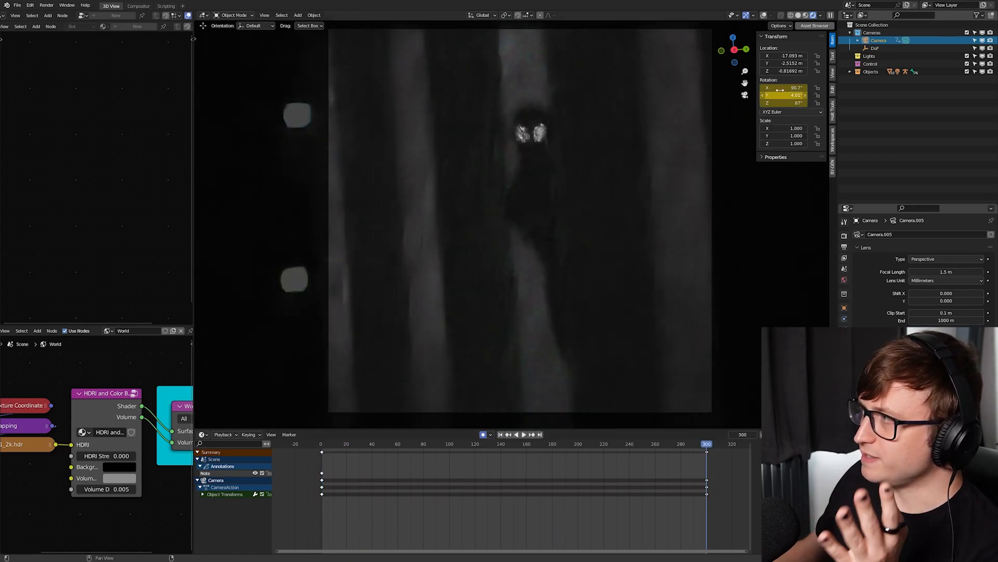
drag(463, 452, 407, 450)
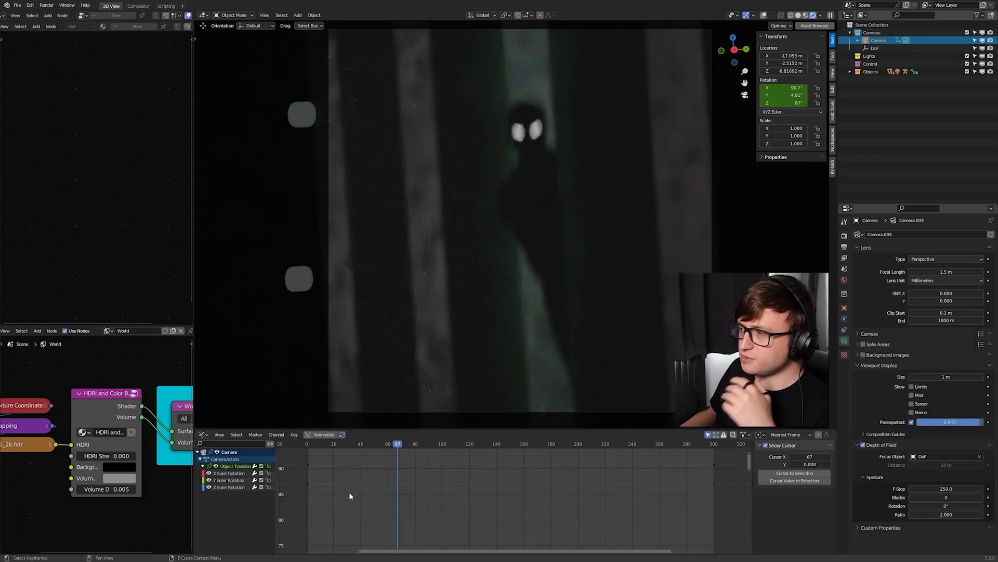
- Check the camera's rotation curves and add another Noise F-Curve modifier to X Euler Rotation
click(233, 488)
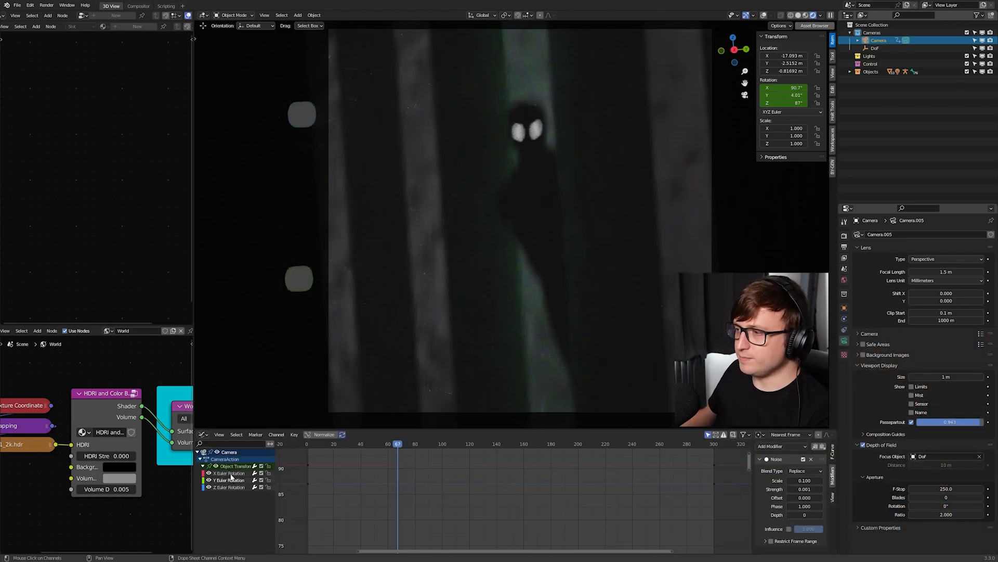
click(231, 480)
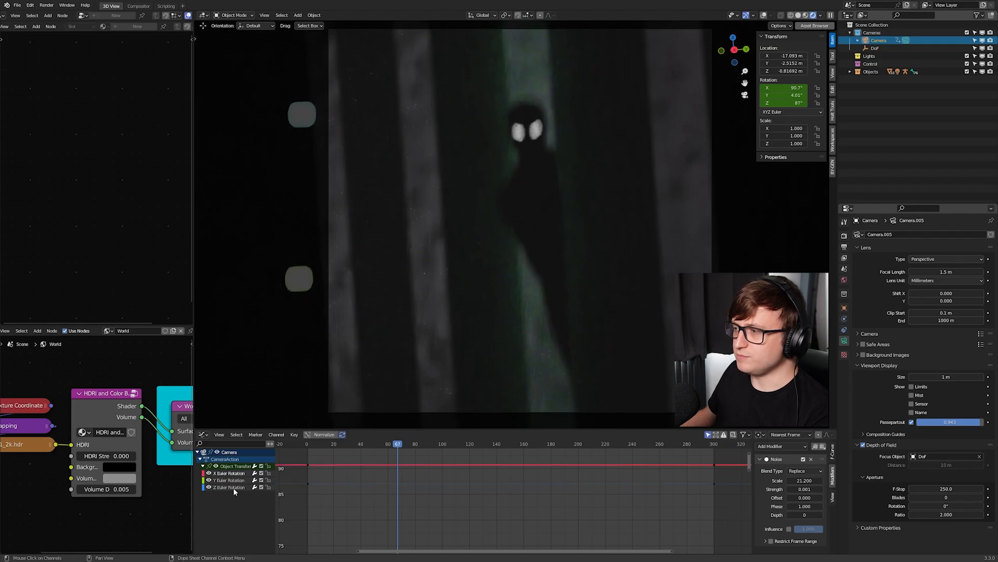
key(F3)
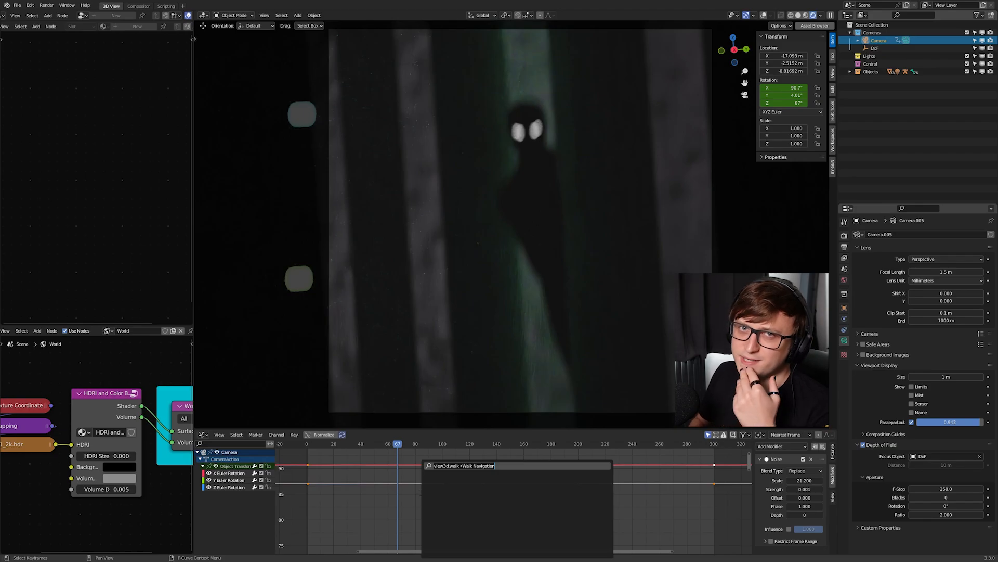
text(noise)
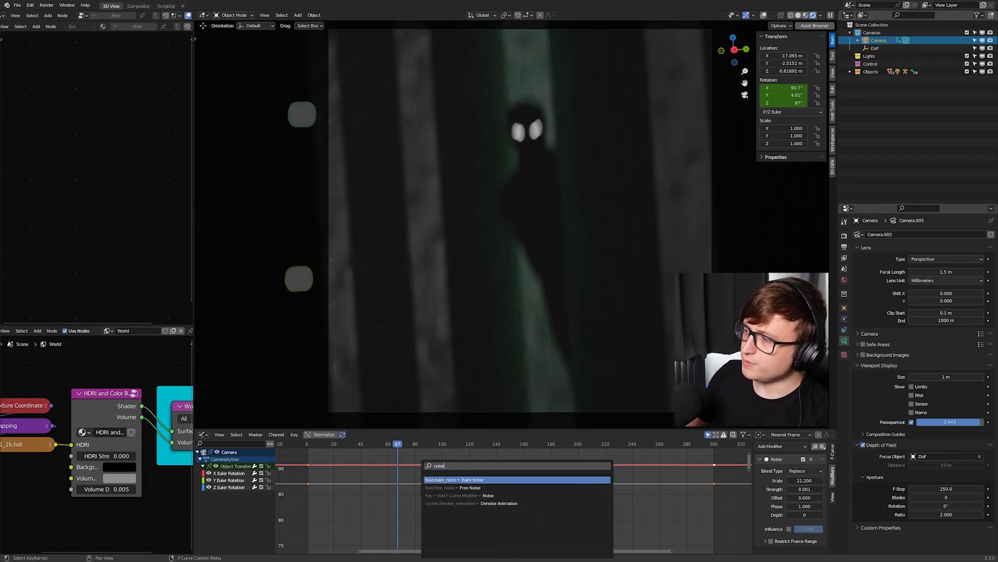
key(Down)
key(Down)
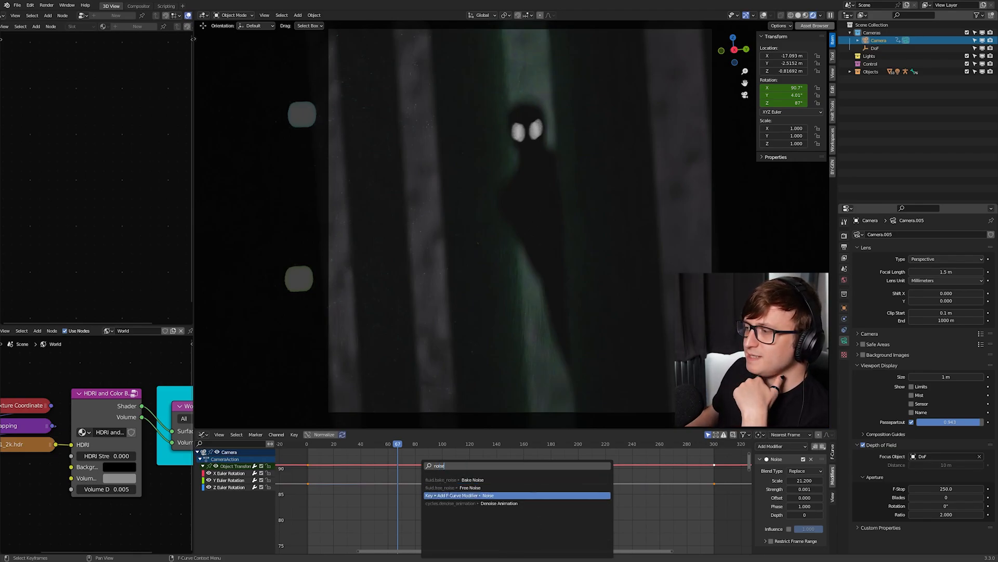
click(494, 493)
- Enlarge the Graph Editor, collapse the original Noise modifier, and examine the X rotation noise curve
scroll(494, 492, down, 4)
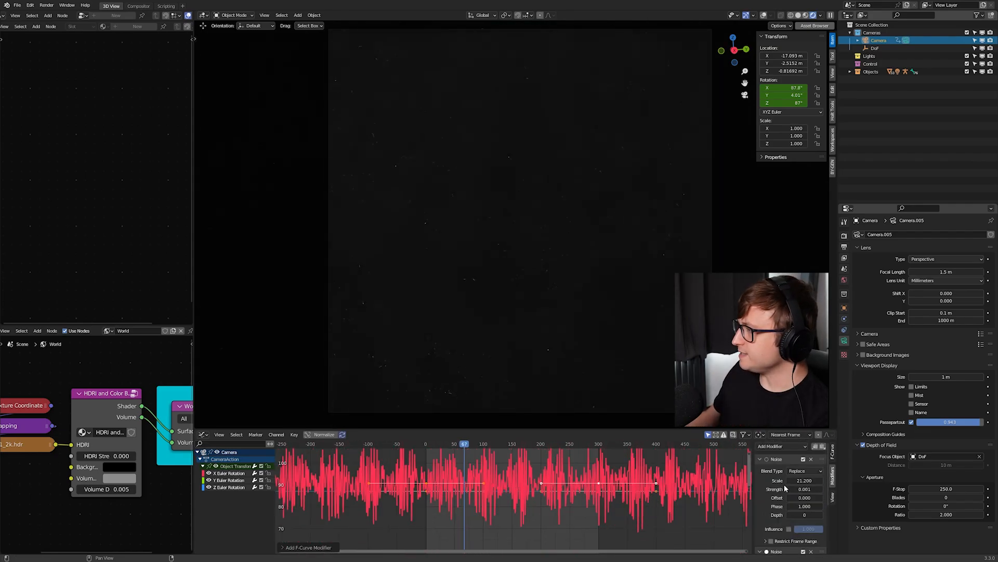
drag(770, 429, 770, 370)
click(760, 399)
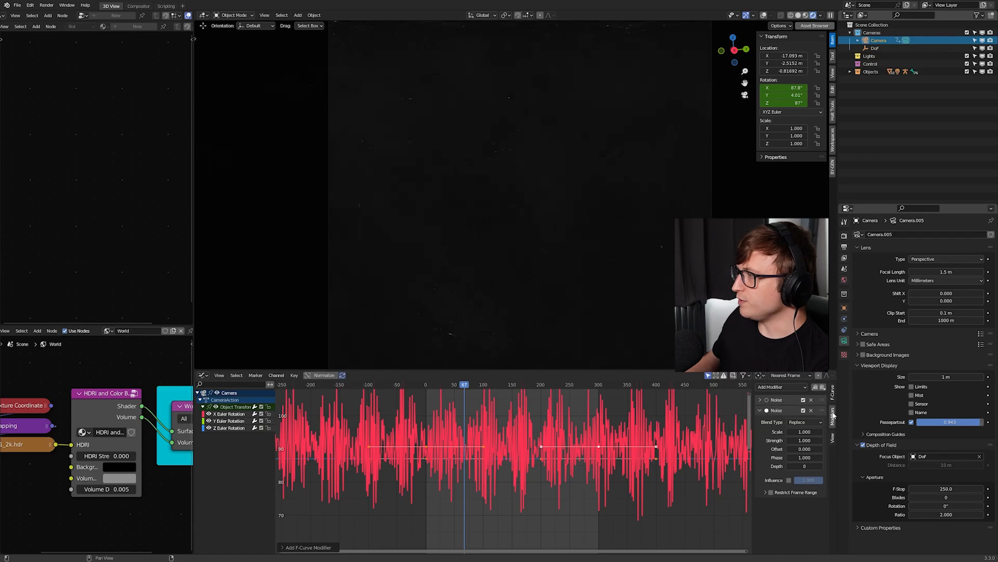
key(n)
key(n)
key(n)
key(n)
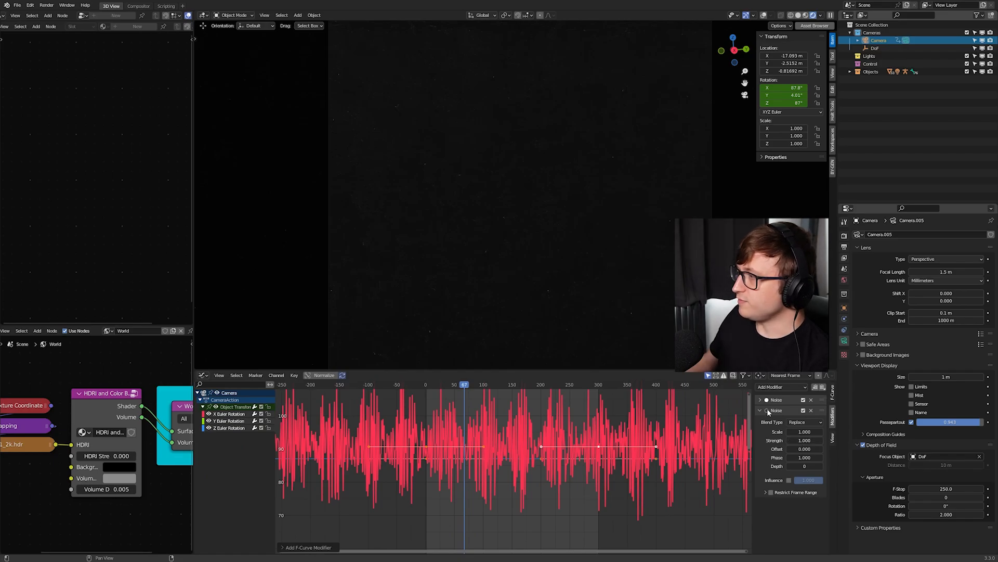
scroll(494, 470, down, 2)
scroll(510, 457, up, 4)
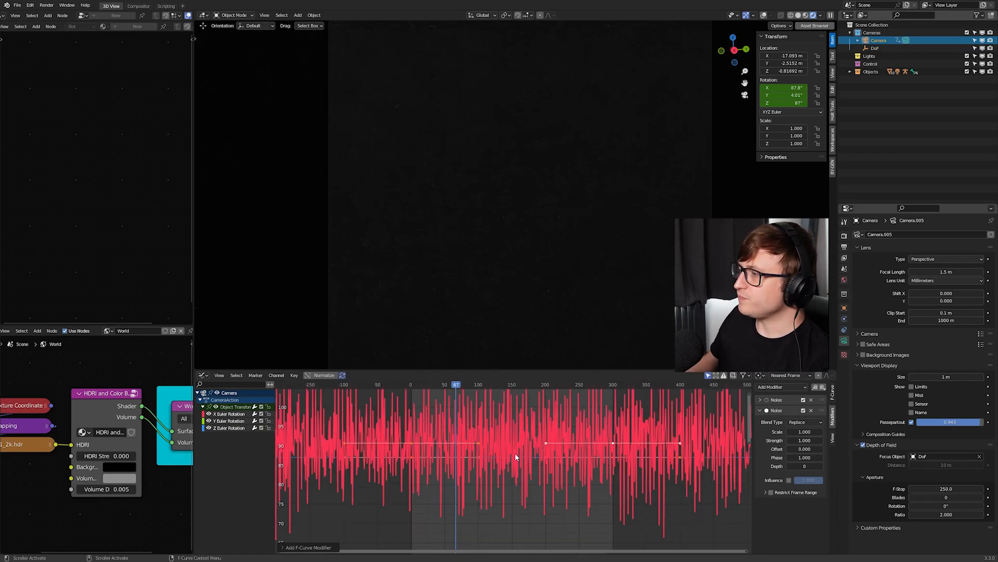
middle_drag(515, 453, 501, 467)
scroll(501, 464, down, 4)
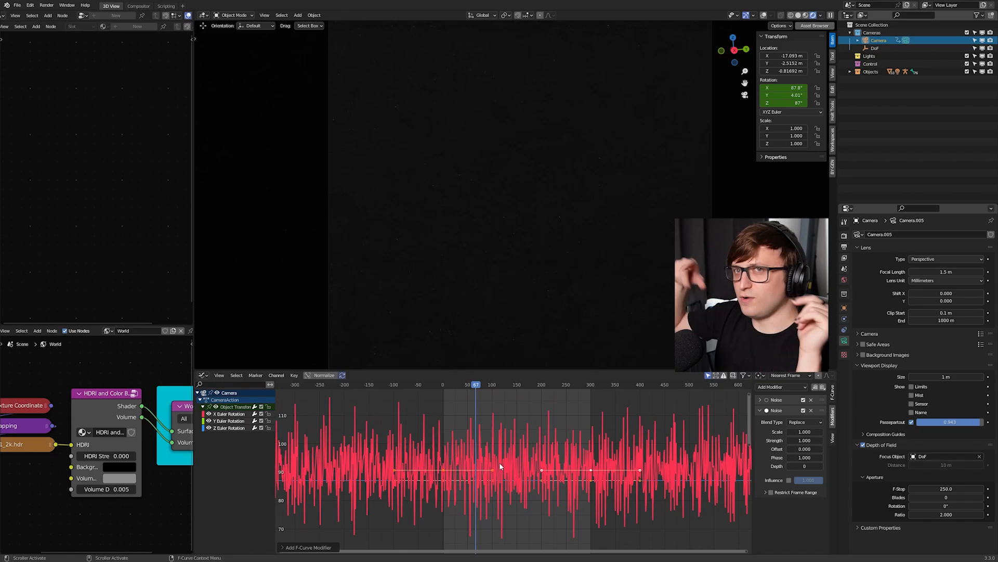
- Compare the Noise modifiers on the camera's X, Y and Z Euler Rotation curves, finishing on X Euler Rotation
click(225, 421)
click(224, 421)
click(224, 414)
click(226, 421)
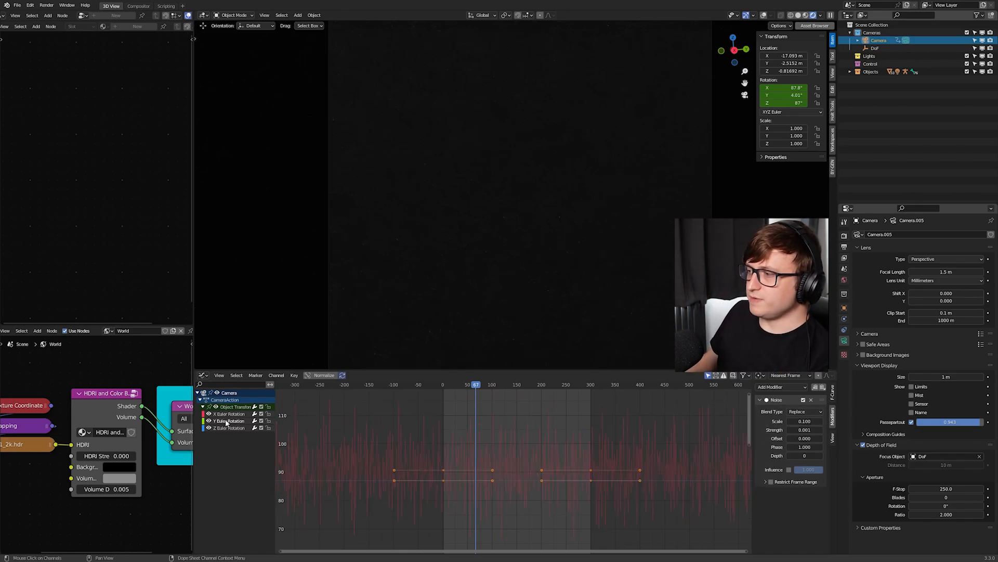
click(227, 416)
click(227, 428)
scroll(517, 470, down, 7)
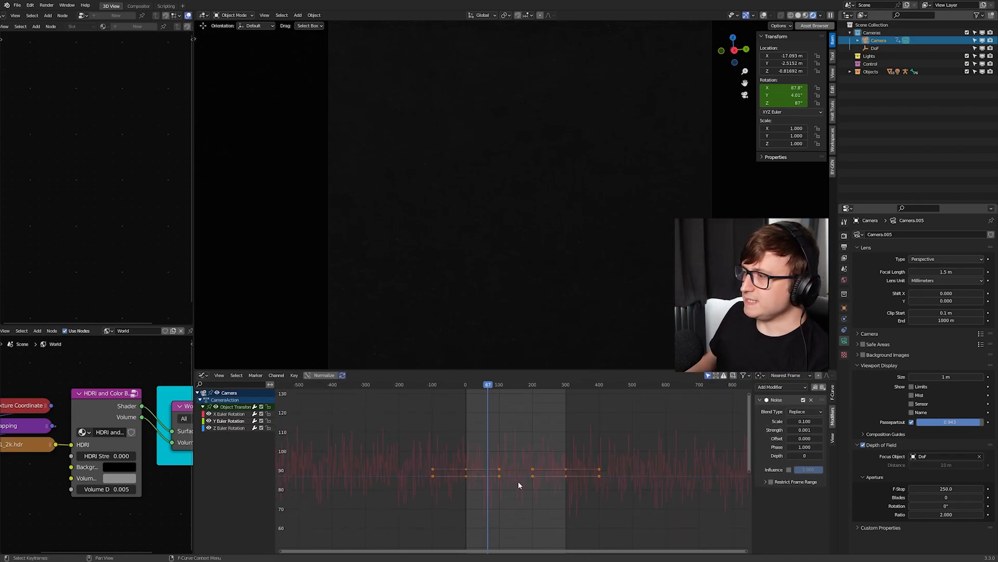
middle_drag(518, 481, 498, 341)
click(231, 421)
click(229, 414)
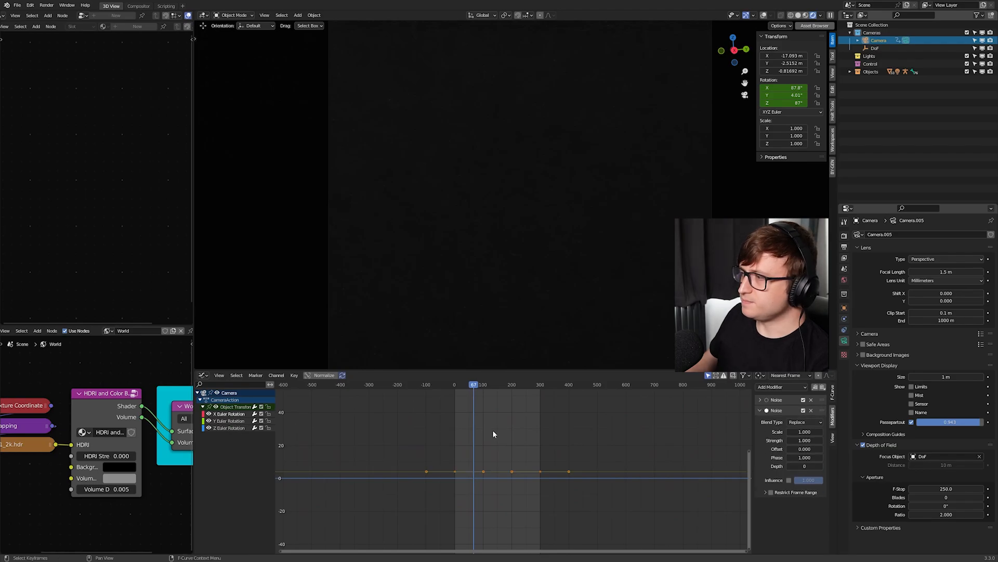
- Set the added Noise modifier's Scale to 330.5 and Strength to 0.1 on the X rotation curve
key(Home)
mouse_move(805, 431)
mouse_down()
mouse_move(943, 431)
mouse_move(807, 432)
mouse_up()
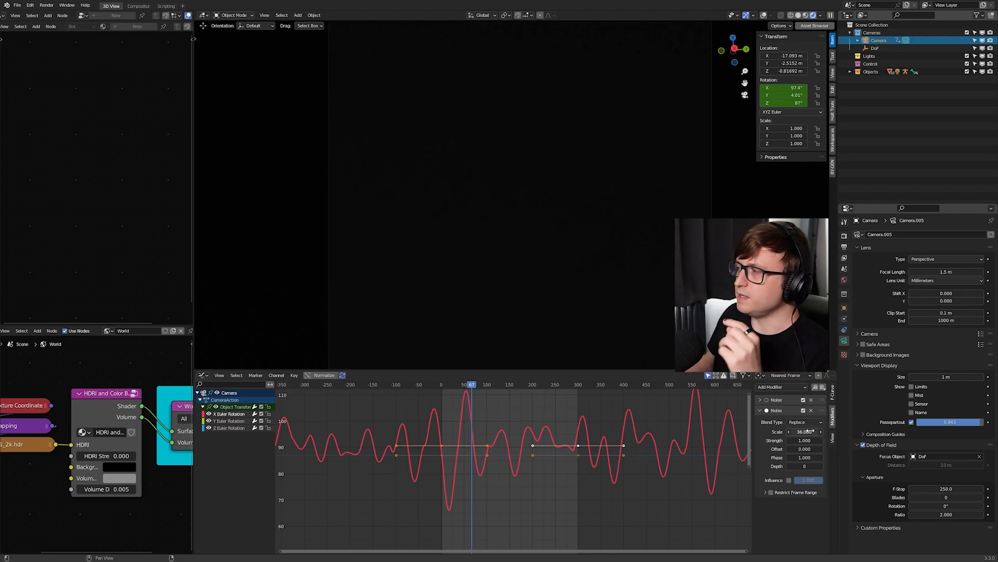
drag(805, 432, 915, 432)
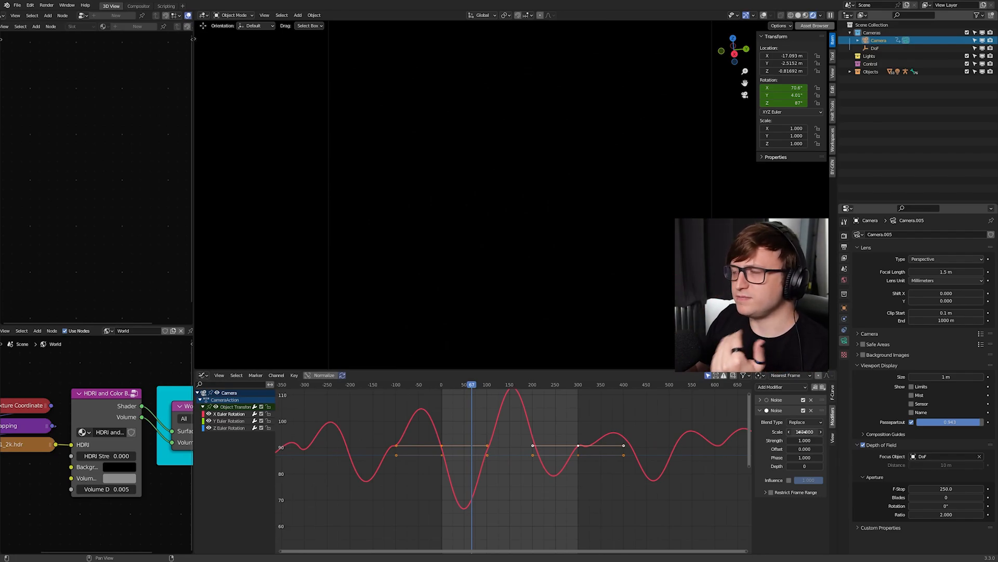
drag(802, 432, 968, 432)
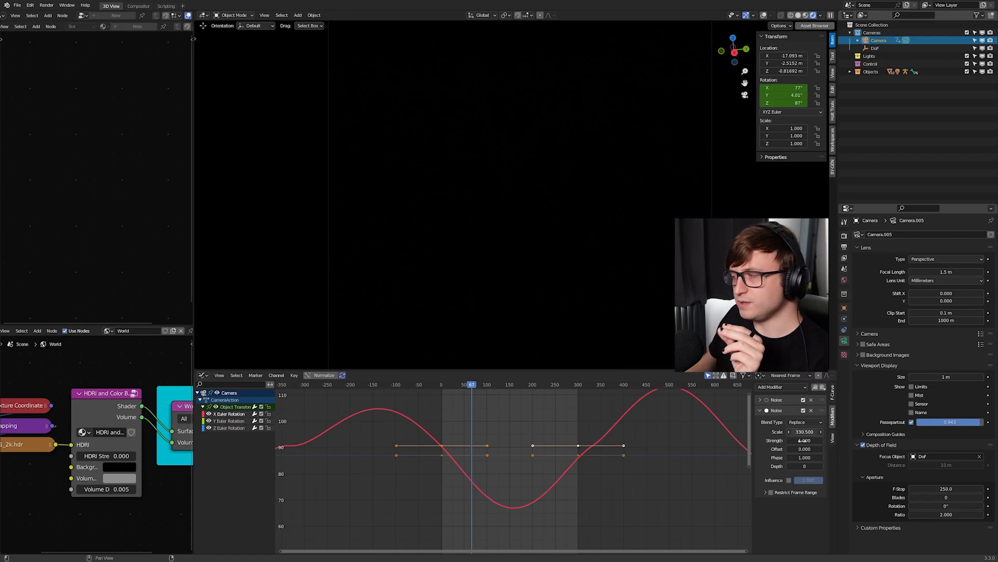
mouse_move(804, 440)
mouse_down()
mouse_move(773, 440)
mouse_move(794, 440)
mouse_up()
key(Home)
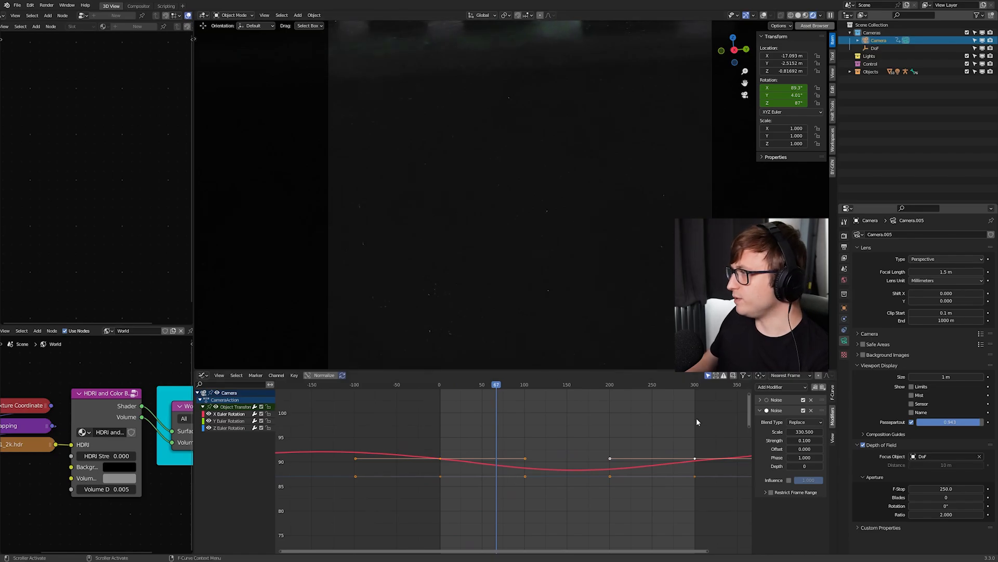
- Remove the added Noise modifier from the X rotation curve and expand the original one
click(811, 410)
click(766, 400)
- Play the animation through the camera and examine the subtle handheld shake from the original Noise modifier
key(space)
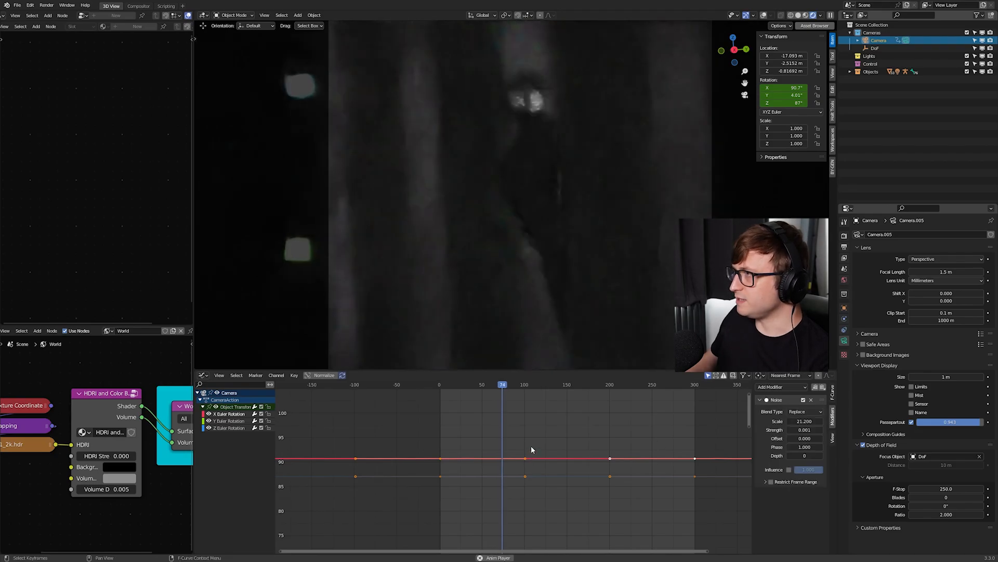
scroll(597, 460, up, 2)
scroll(598, 461, up, 2)
middle_drag(652, 454, 600, 457)
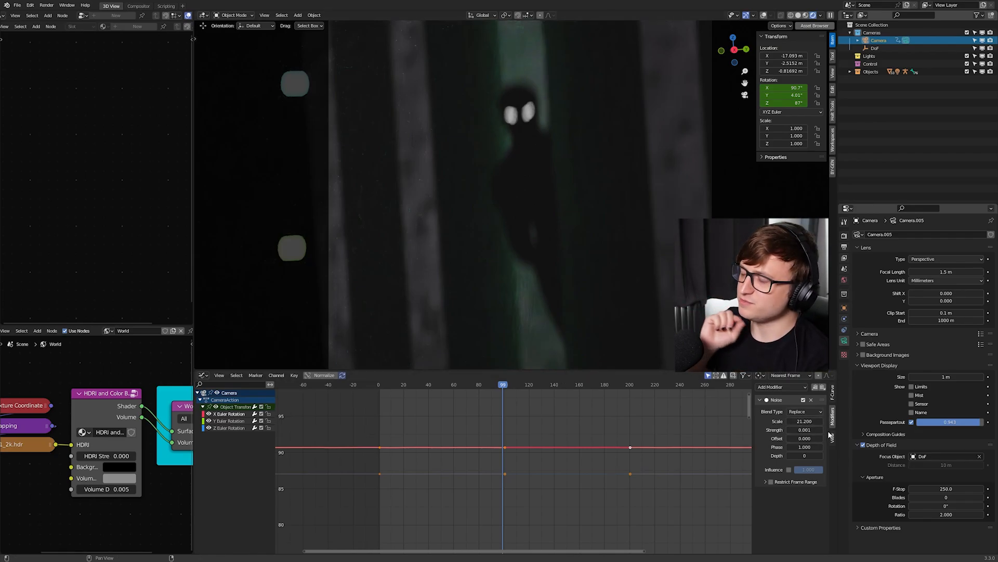
scroll(628, 270, down, 1)
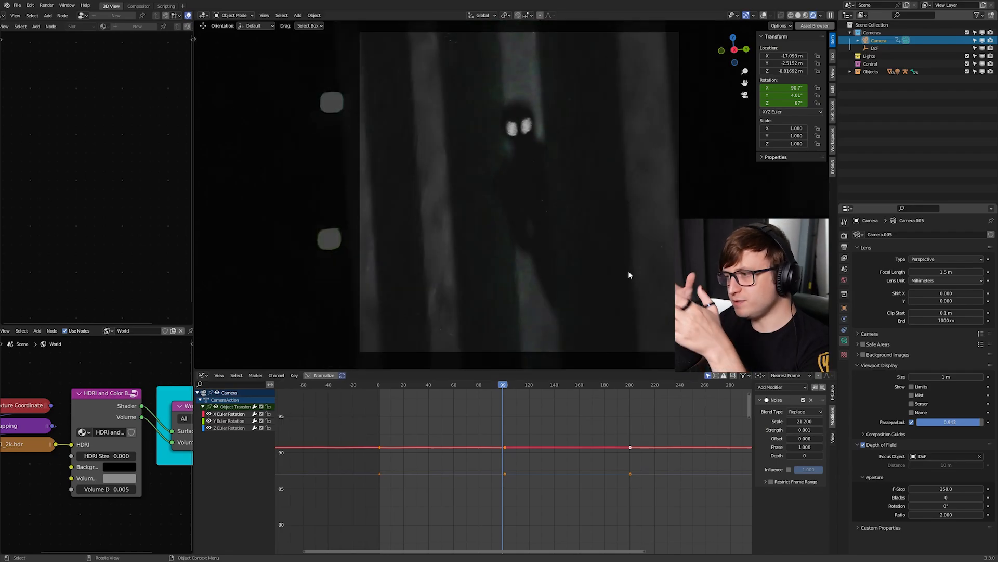
key(space)
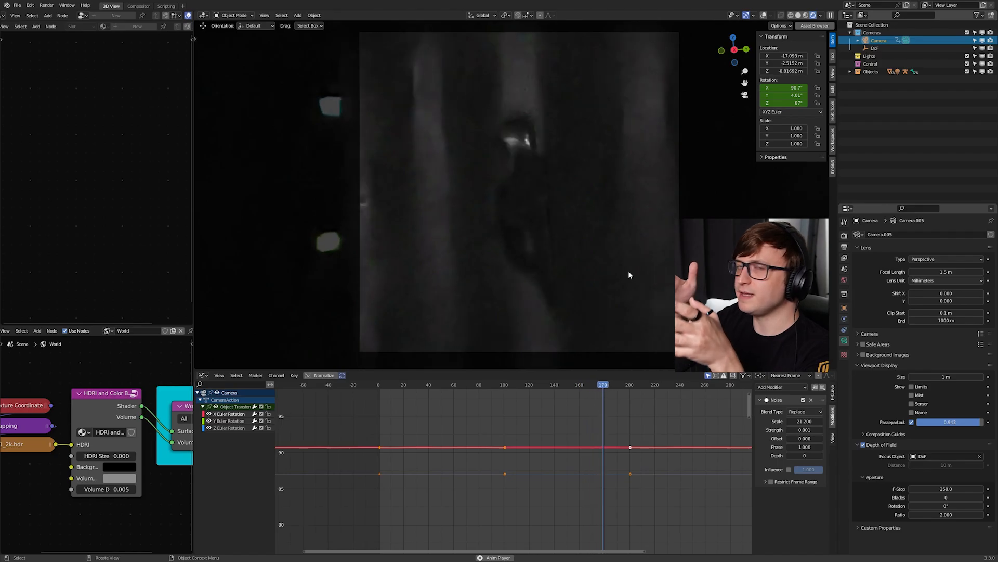
scroll(354, 471, down, 1)
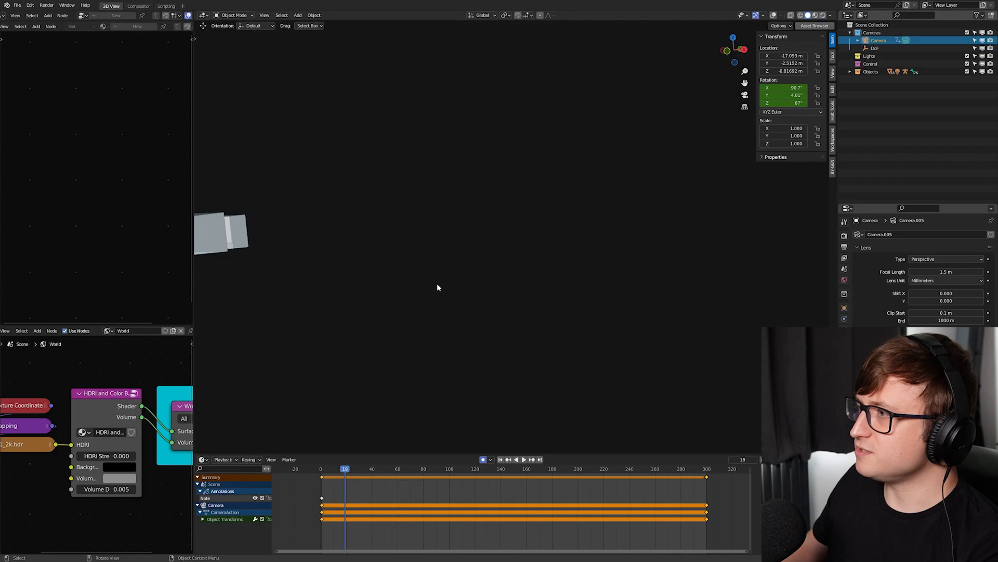
- Leave the camera view, select the figure's spine bone in Pose Mode with solid shading, and examine the rig from several sides
middle_drag(436, 285, 507, 169)
scroll(507, 169, up, 8)
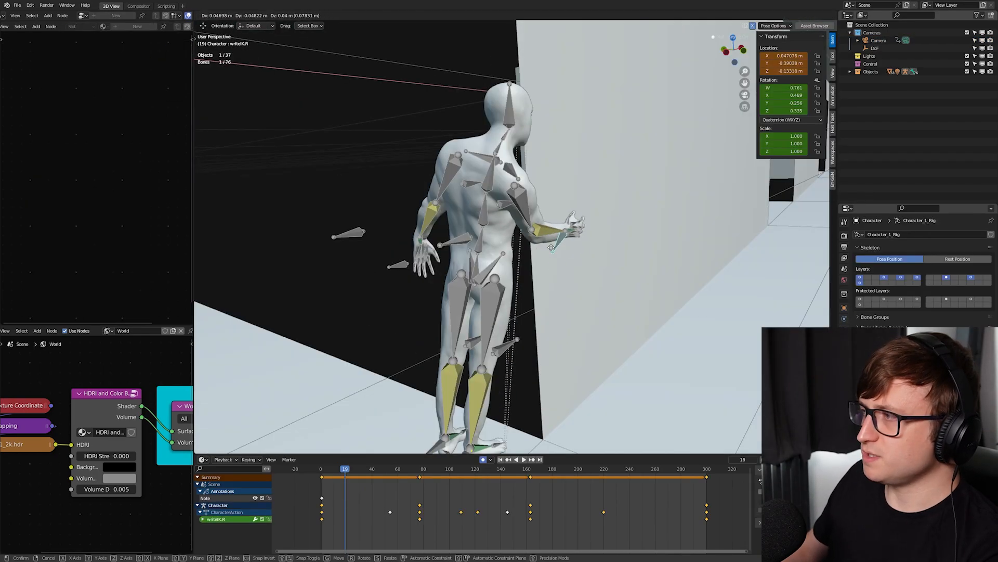
middle_drag(520, 260, 582, 287)
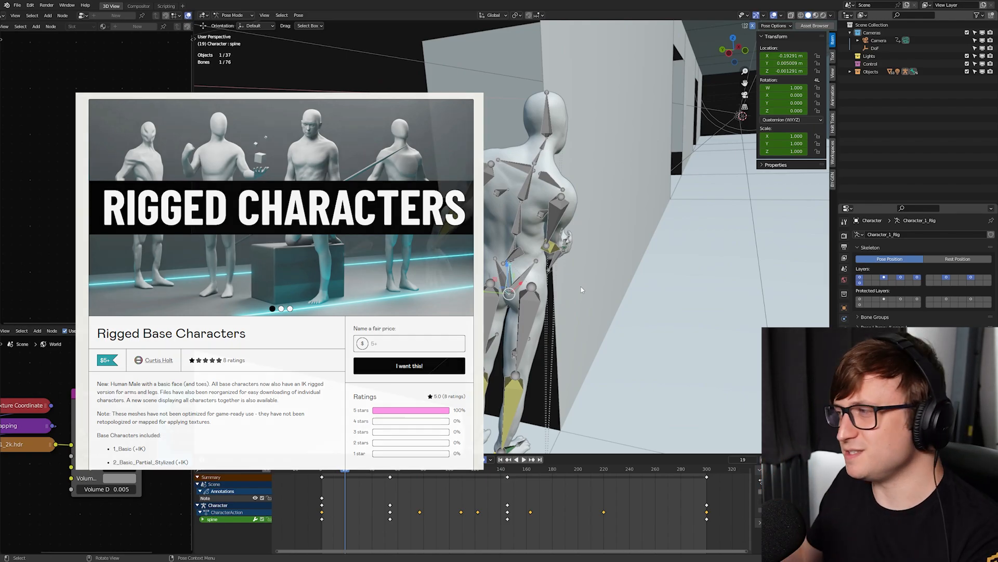
middle_drag(581, 286, 510, 294)
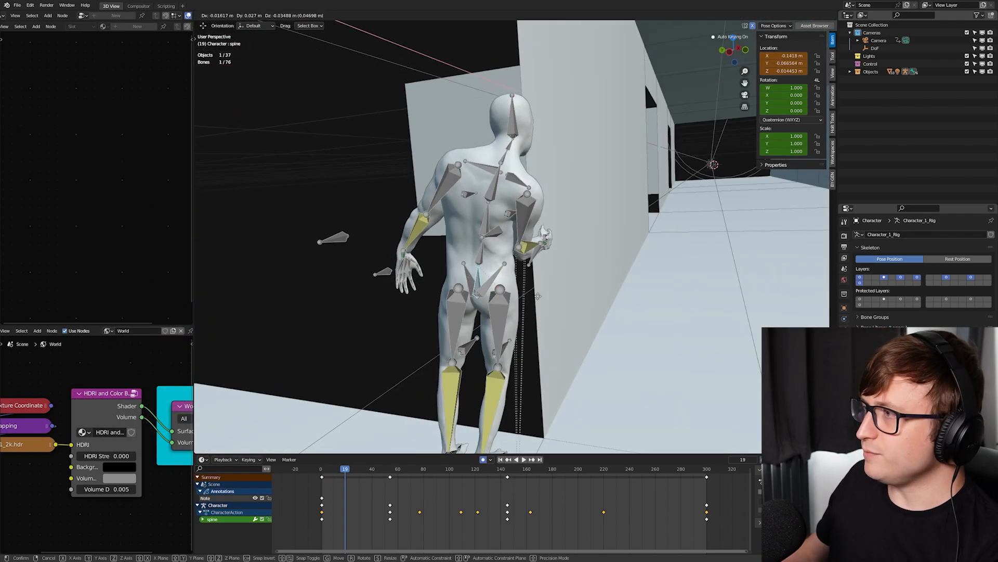
click(550, 301)
middle_drag(551, 302, 527, 280)
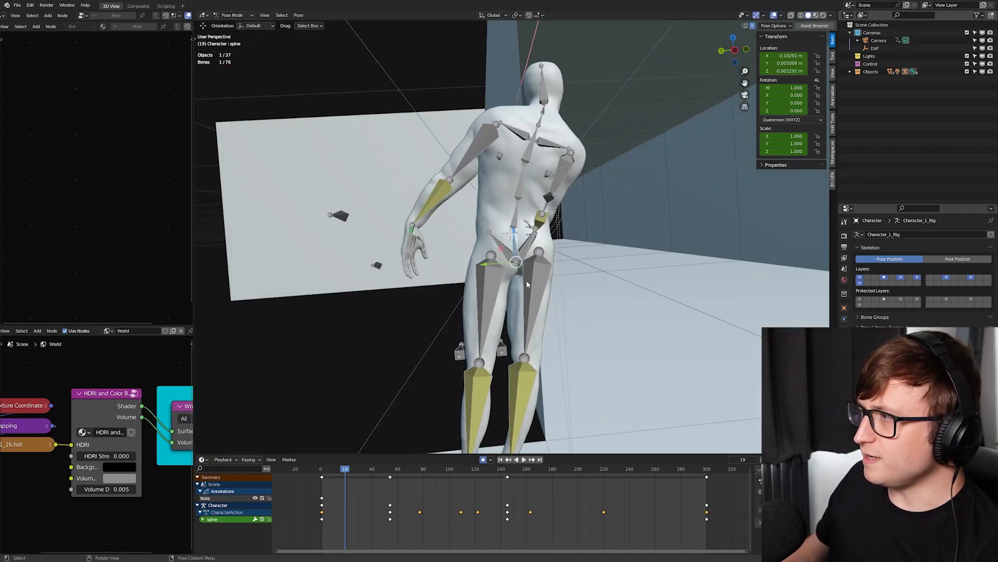
- Try moving the spine bone, and run the character animation up to frame 226 to examine the body sway
key(g)
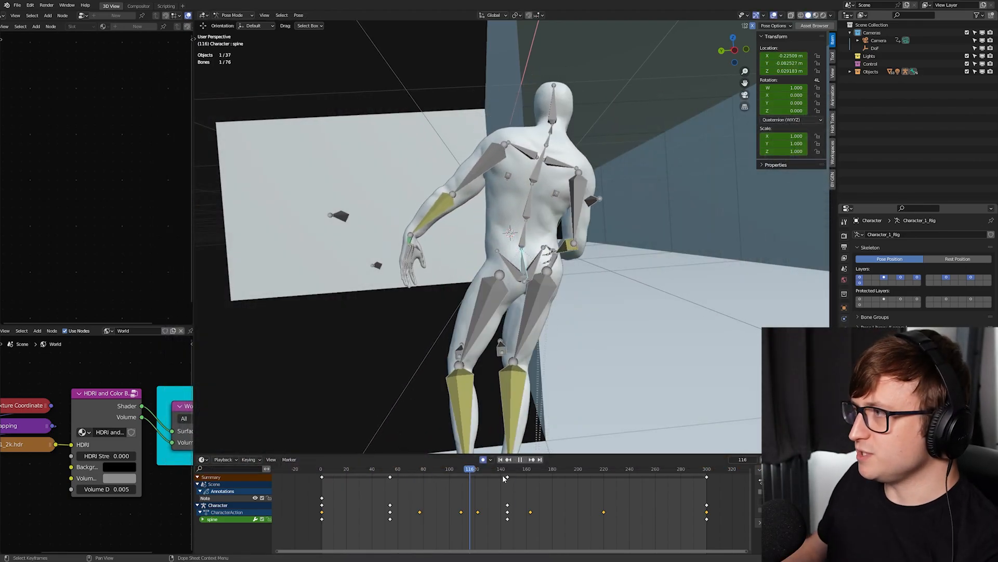
mouse_move(607, 470)
mouse_down()
mouse_move(498, 458)
mouse_move(611, 452)
mouse_up()
middle_drag(612, 403, 510, 390)
- Return to the camera view in rendered shading and replay the figure's animation from about frame 20
key(KP_0)
key(z)
key(shift+alt+z)
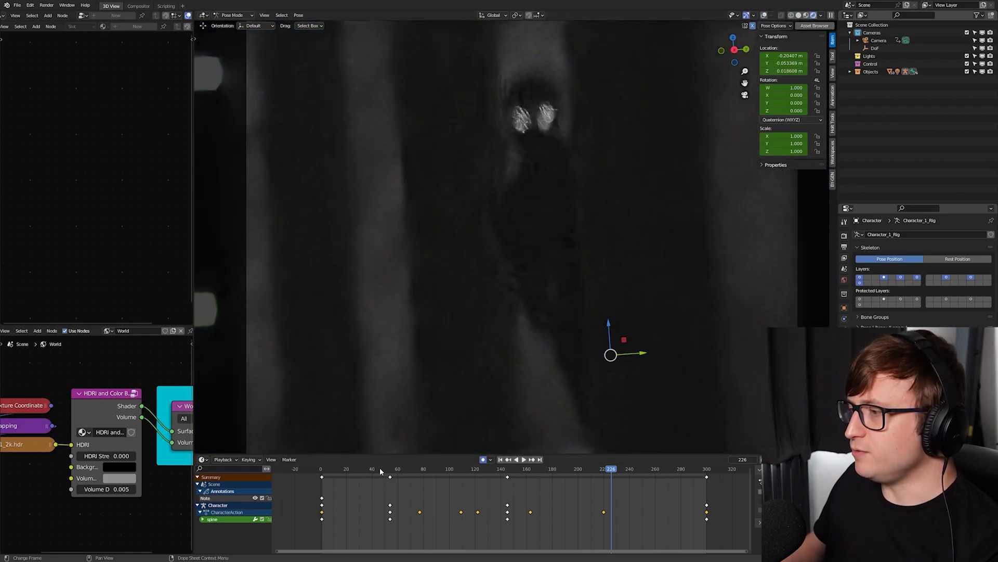
click(348, 471)
key(space)
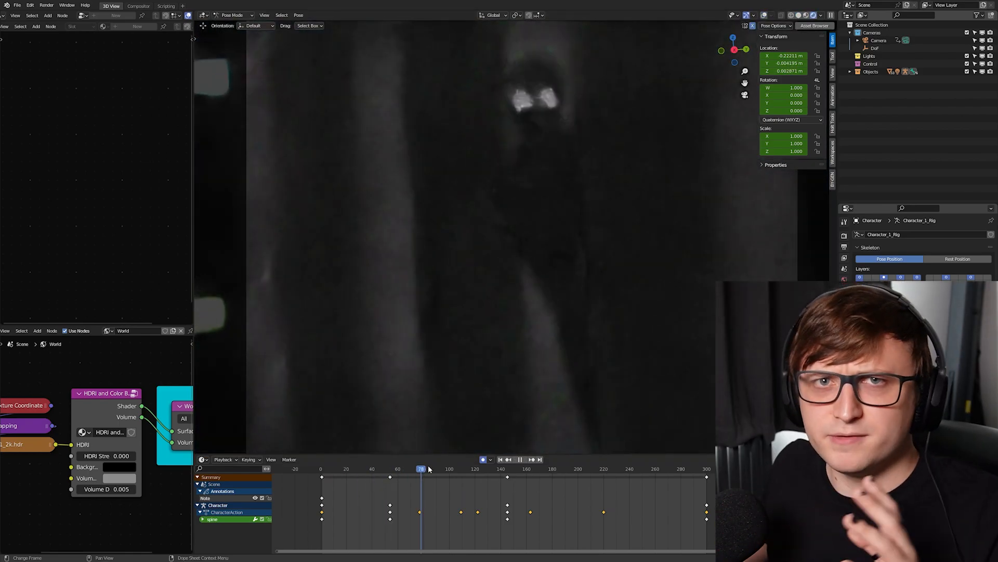
key(space)
scroll(484, 314, down, 4)
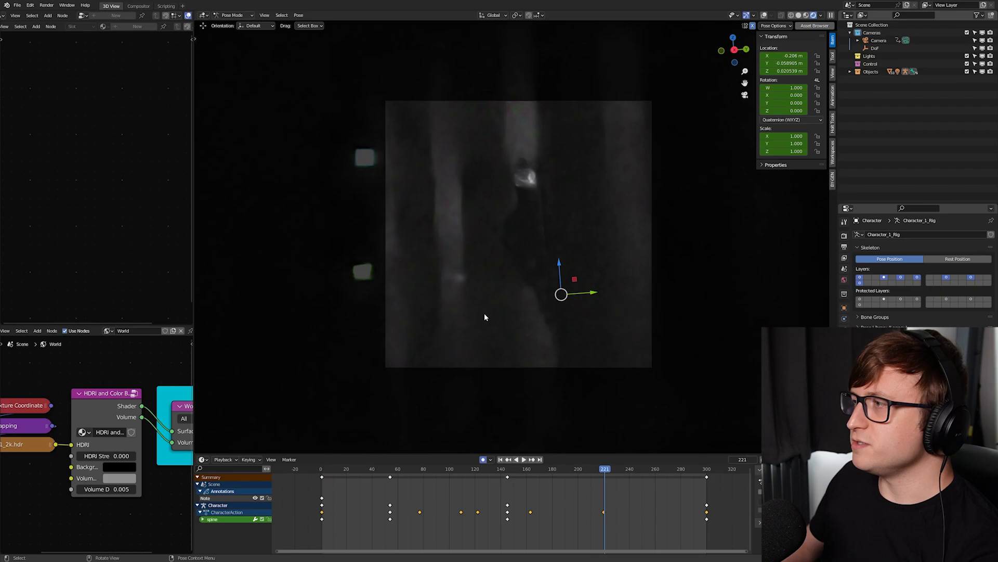
scroll(507, 319, up, 3)
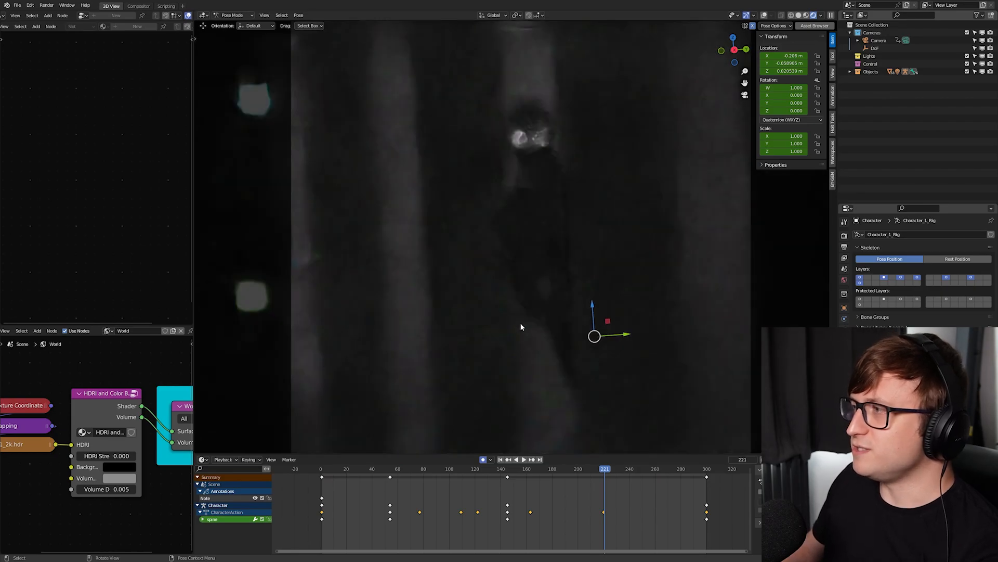
- Stop the playback, expand the viewport denoise settings, toggle denoising off and on to compare, and examine the denoiser options
scroll(527, 324, down, 1)
click(536, 324)
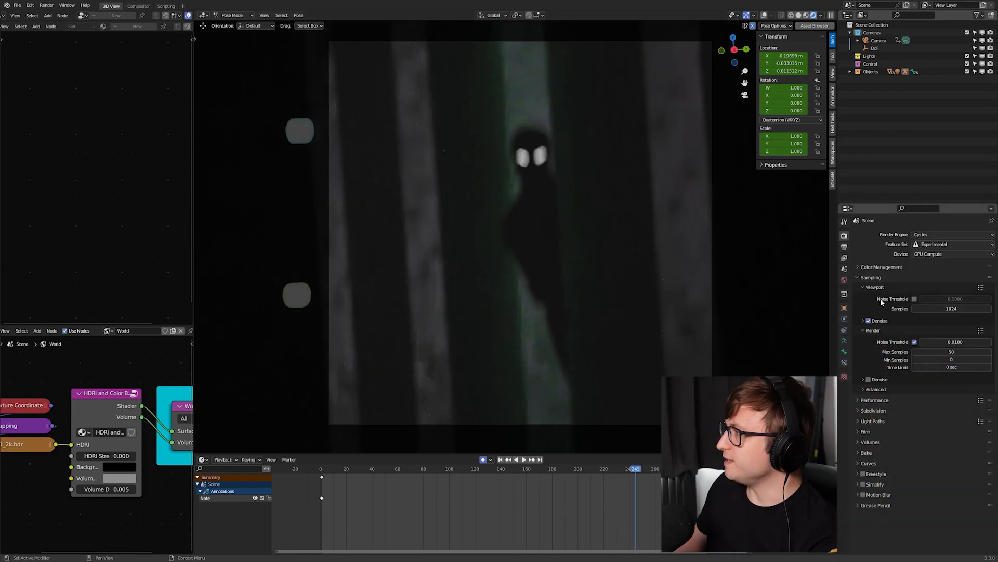
click(864, 320)
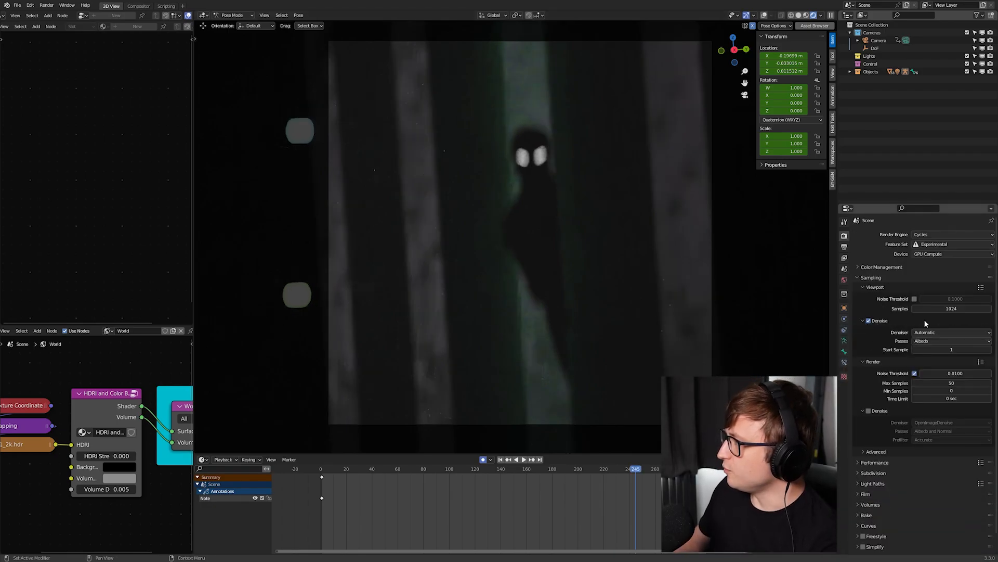
click(870, 321)
click(871, 321)
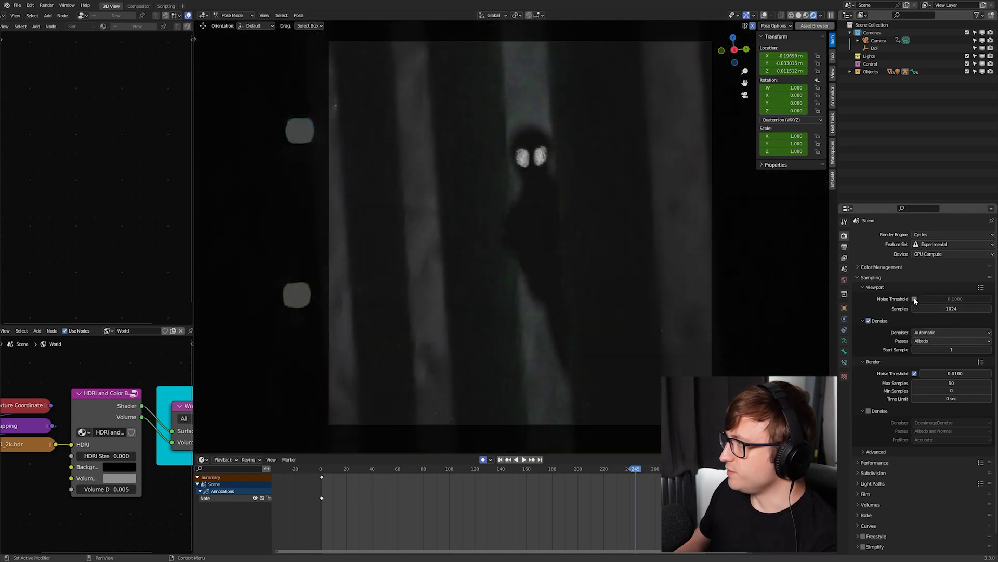
click(941, 332)
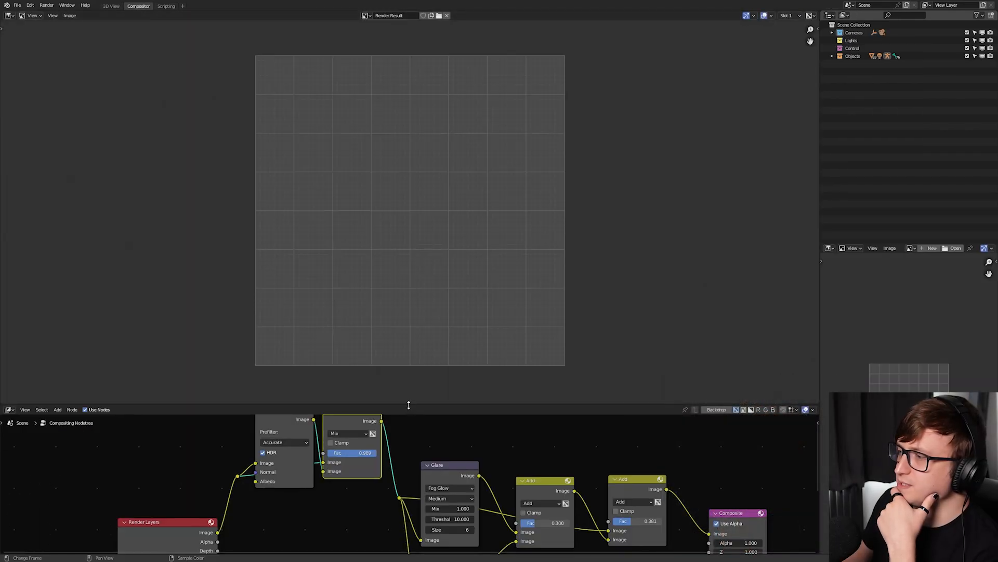
- Enlarge the compositing node editor around the Render Layers and Denoise nodes, and render the current frame
drag(409, 405, 408, 342)
middle_drag(202, 451, 296, 460)
drag(282, 497, 283, 464)
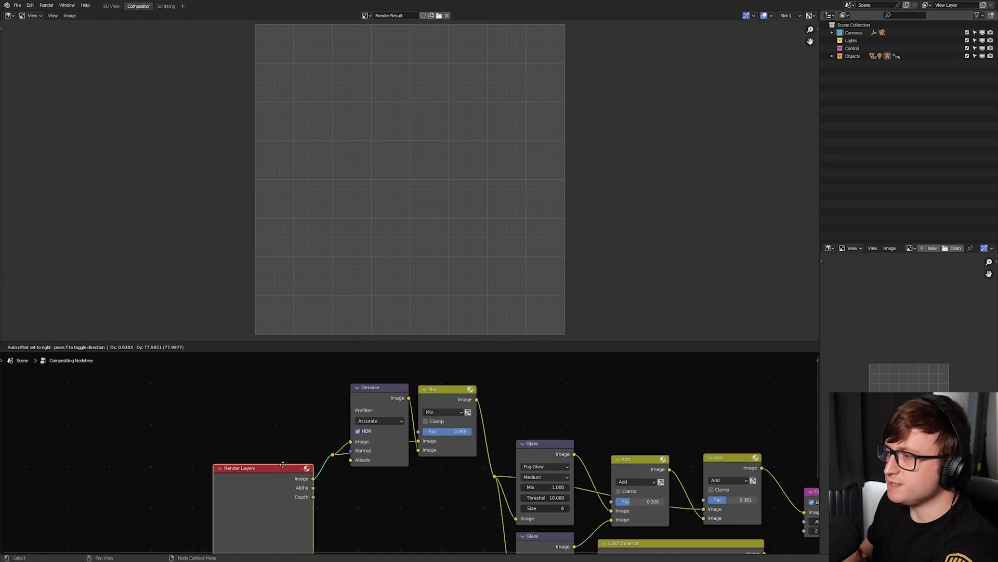
key(F12)
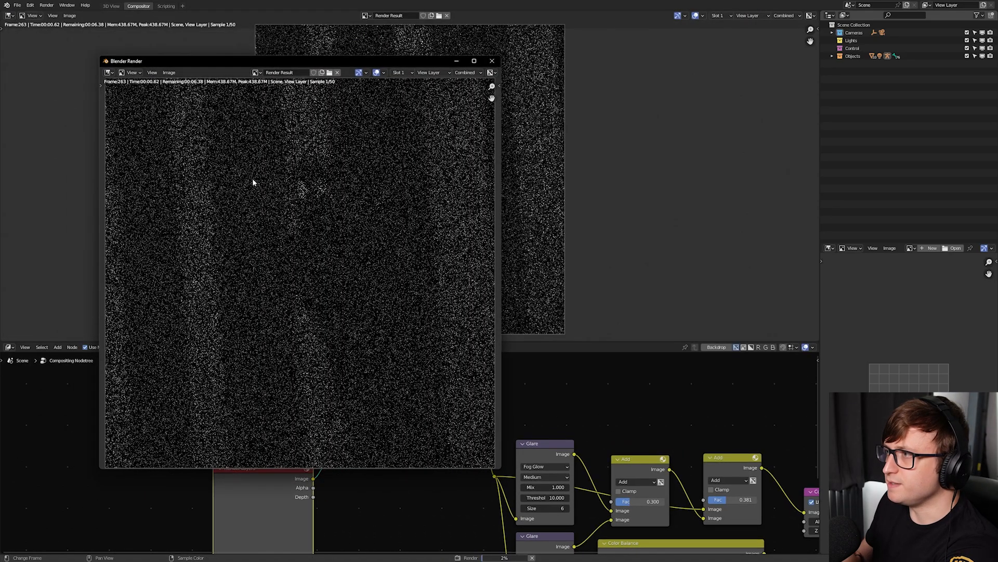
scroll(252, 182, down, 1)
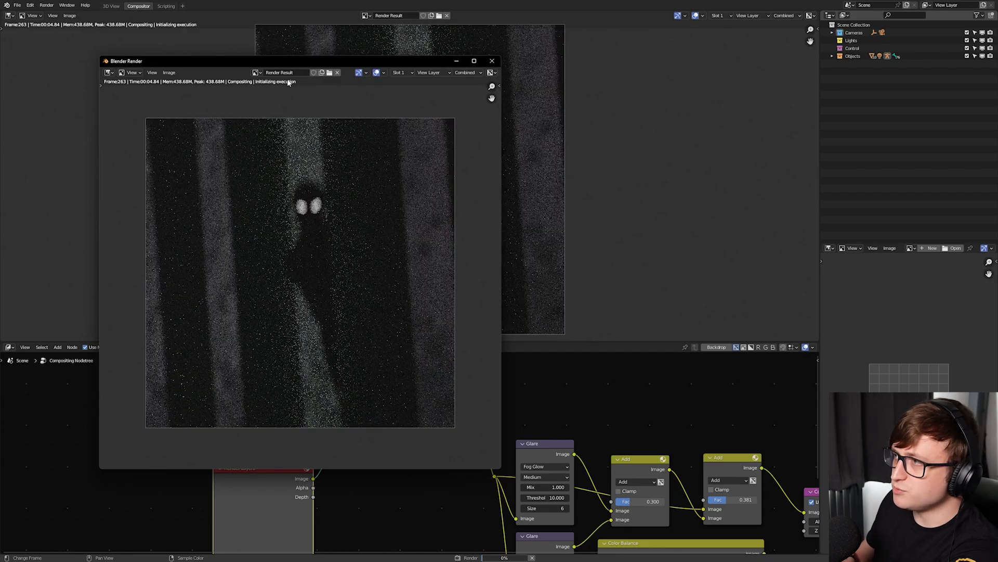
drag(291, 61, 271, 49)
key(Escape)
mouse_move(429, 466)
middle_down()
mouse_move(419, 455)
mouse_move(421, 476)
middle_up()
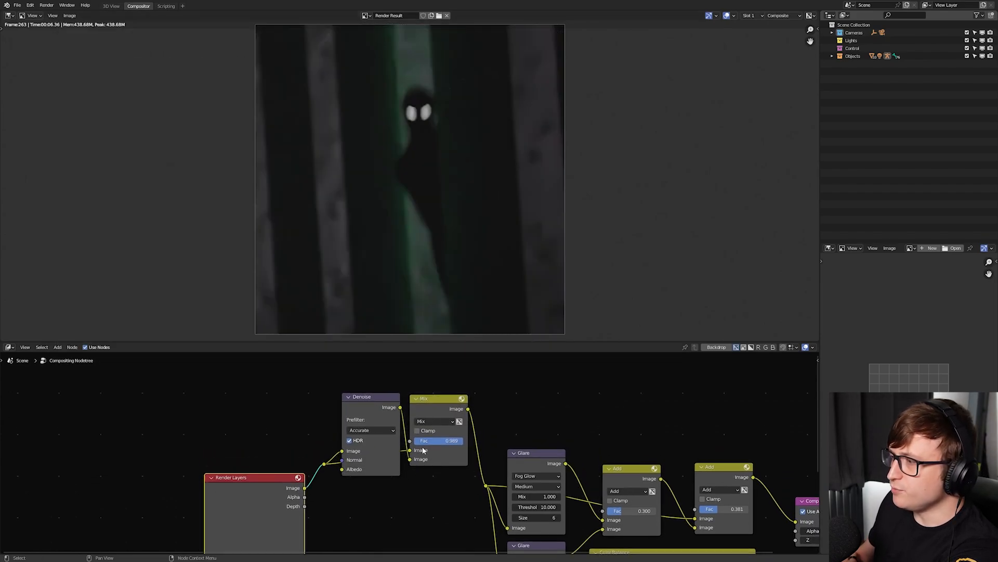
- Link the Render Layers image directly to the reroute after the Mix node to bypass denoising, and examine the raw render
drag(261, 455, 443, 452)
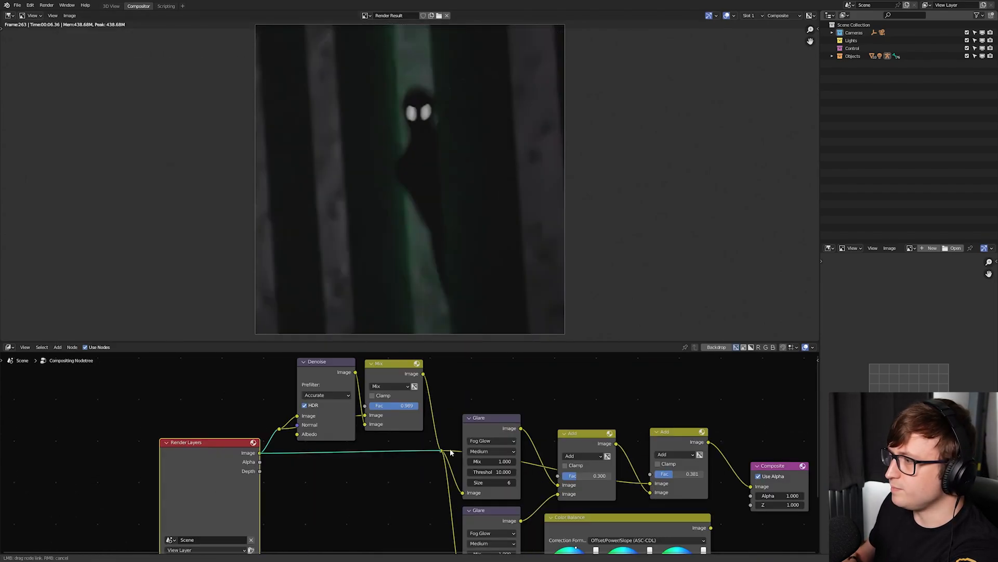
middle_drag(410, 453, 422, 474)
scroll(422, 474, up, 1)
scroll(407, 195, up, 1)
scroll(407, 194, down, 1)
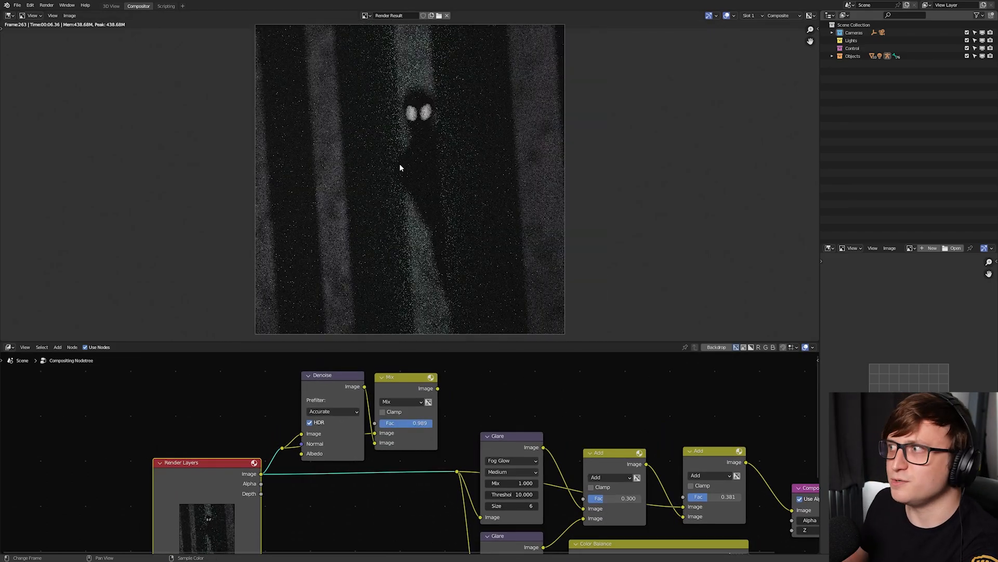
scroll(392, 254, up, 1)
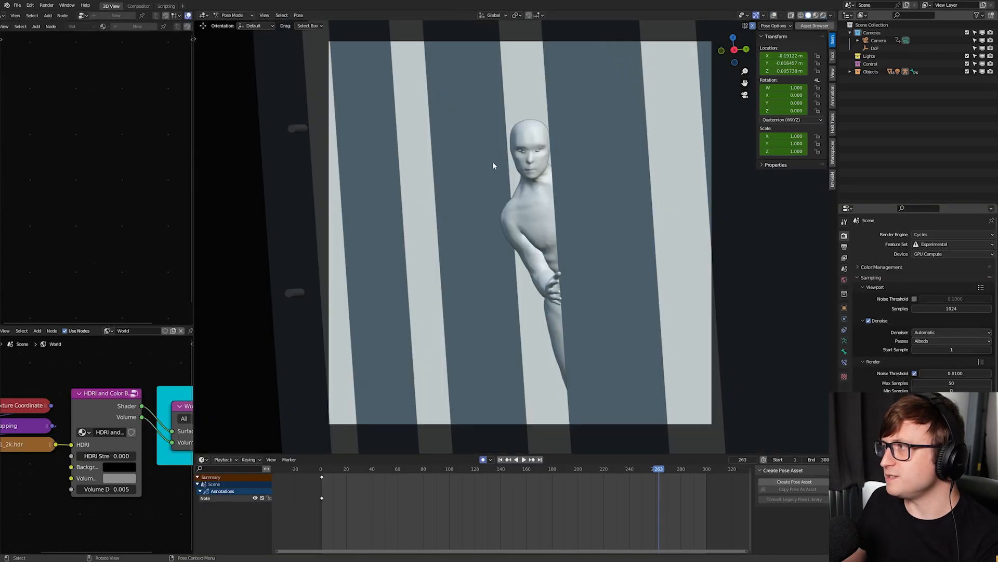
- Return to the 3D workspace, inspect the corridor and the figure at the doorway from several sides, and switch to rendered shading
scroll(494, 164, down, 10)
scroll(499, 166, up, 15)
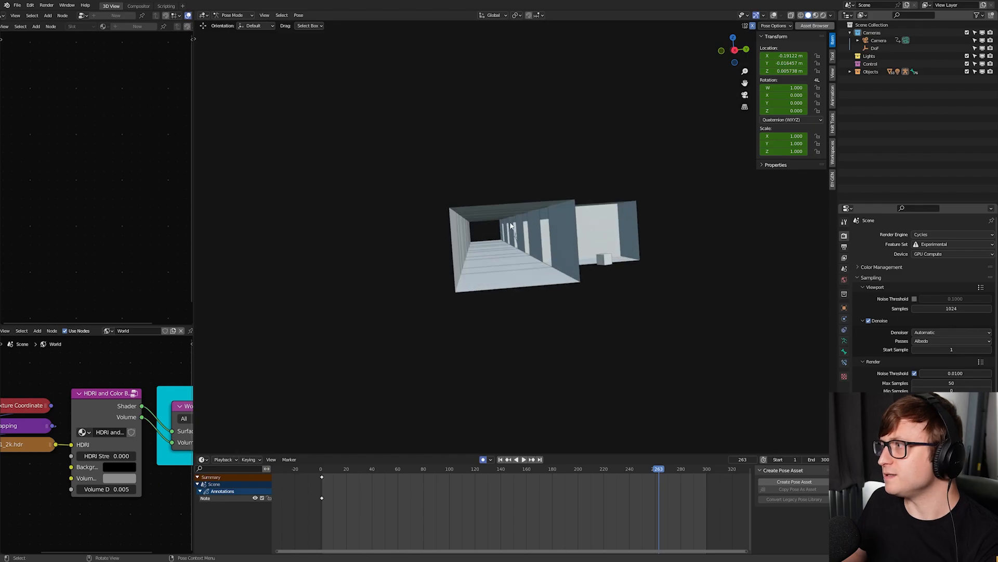
middle_drag(520, 237, 572, 234)
shift+middle_drag(572, 234, 437, 188)
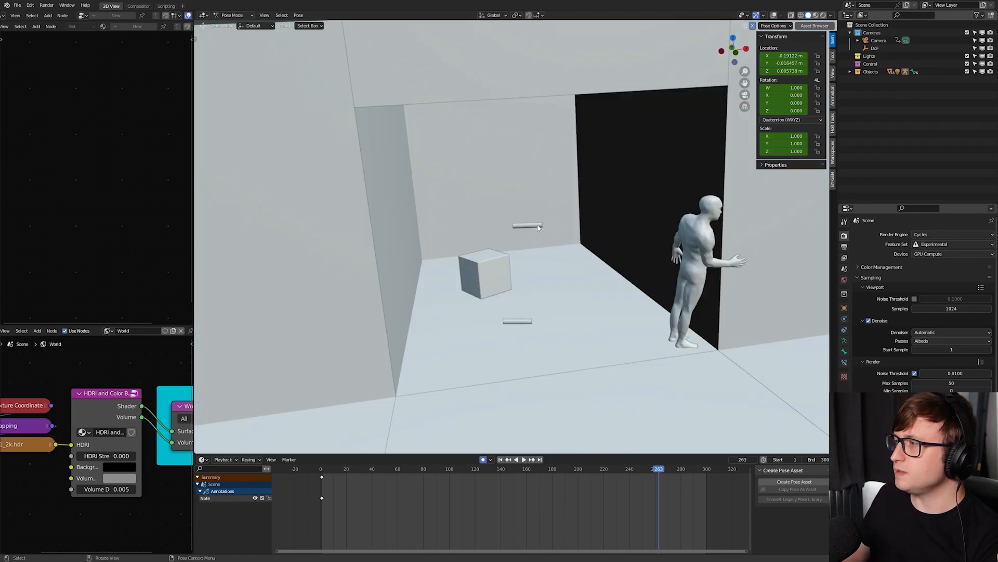
key(z)
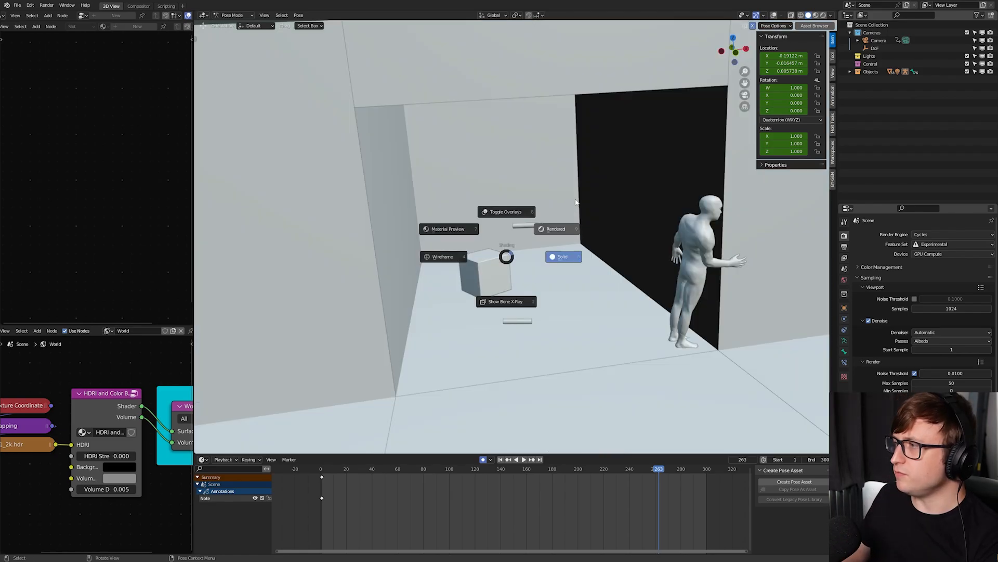
click(556, 227)
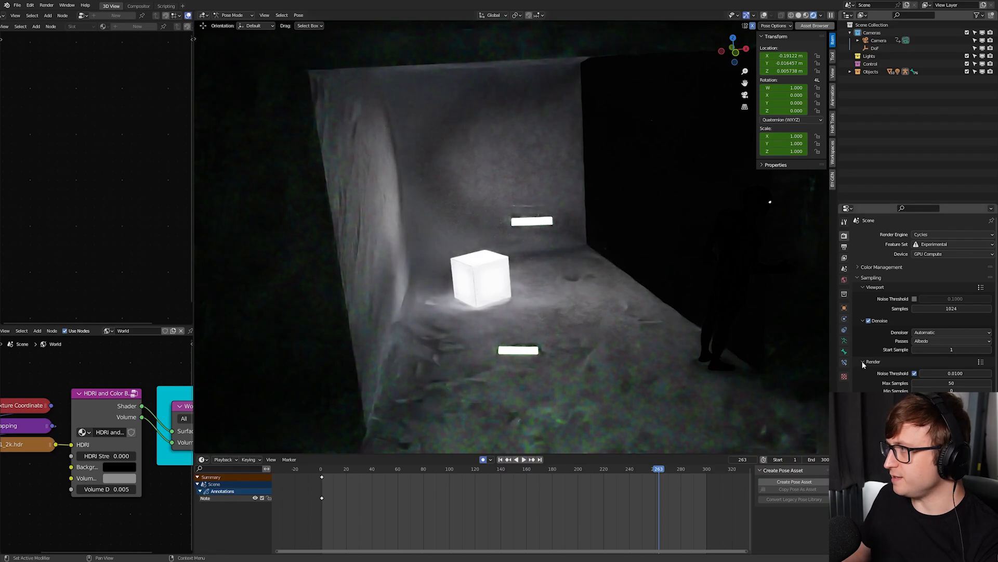
- Select the two glowing cylinders in turn, and examine their emission materials and placement near the doorway in rendered and solid shading
click(542, 222)
middle_drag(530, 237, 487, 239)
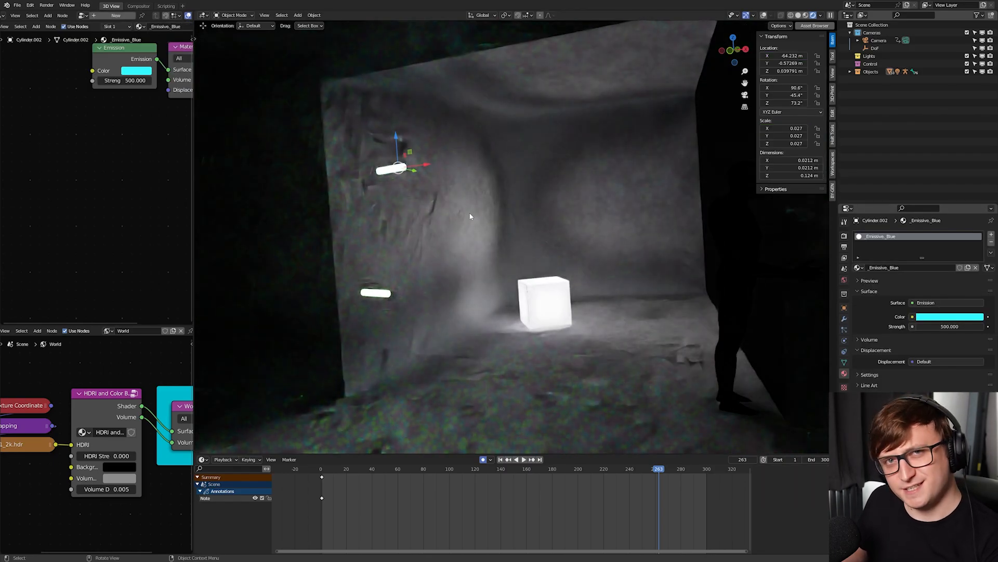
click(364, 289)
middle_drag(413, 276, 528, 300)
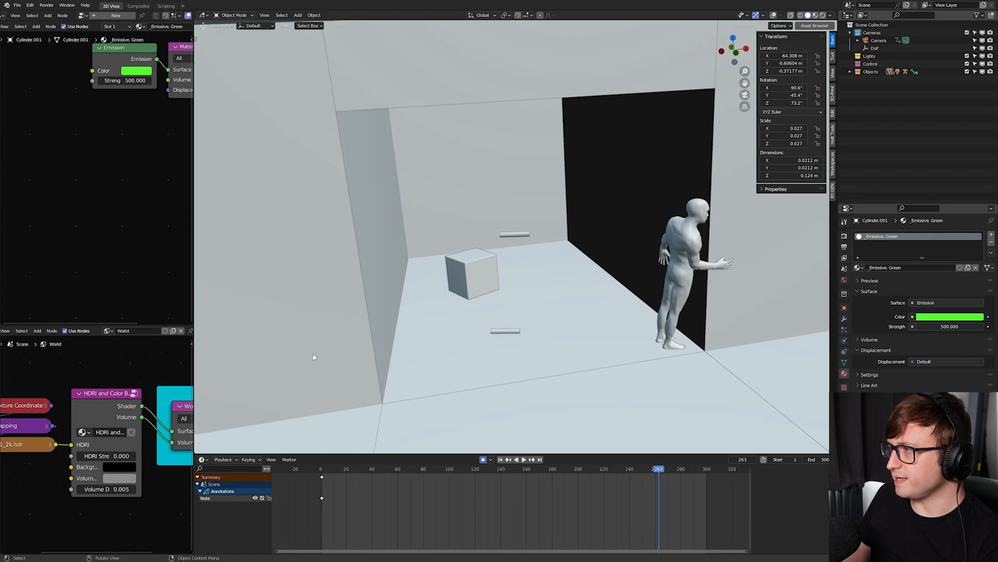
middle_drag(517, 319, 535, 323)
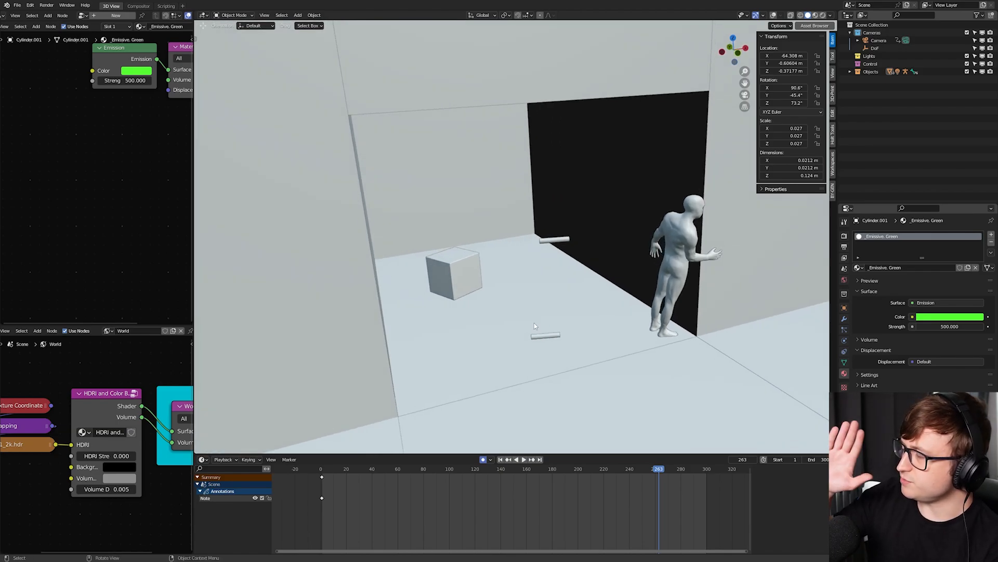
middle_drag(654, 170, 499, 208)
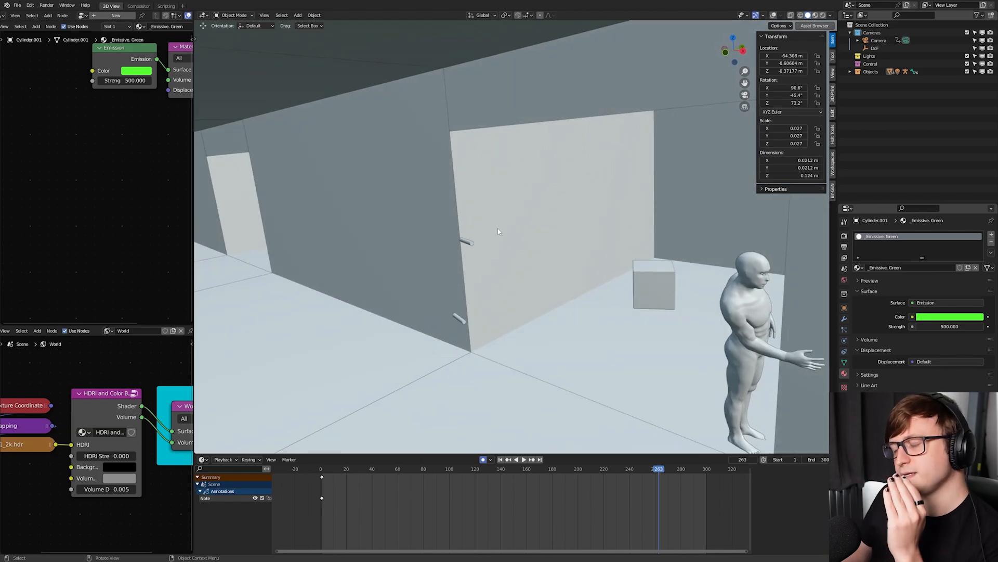
- Return to the camera view in rendered shading with viewport denoising turned off, and examine the noise before leaving rendered shading
key(KP_0)
key(z)
click(496, 183)
click(844, 236)
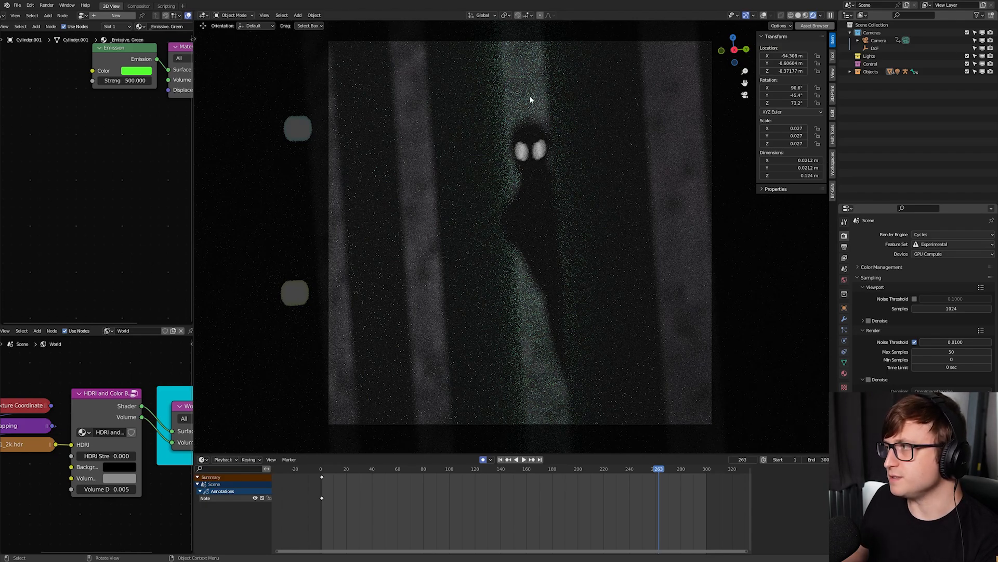
key(z)
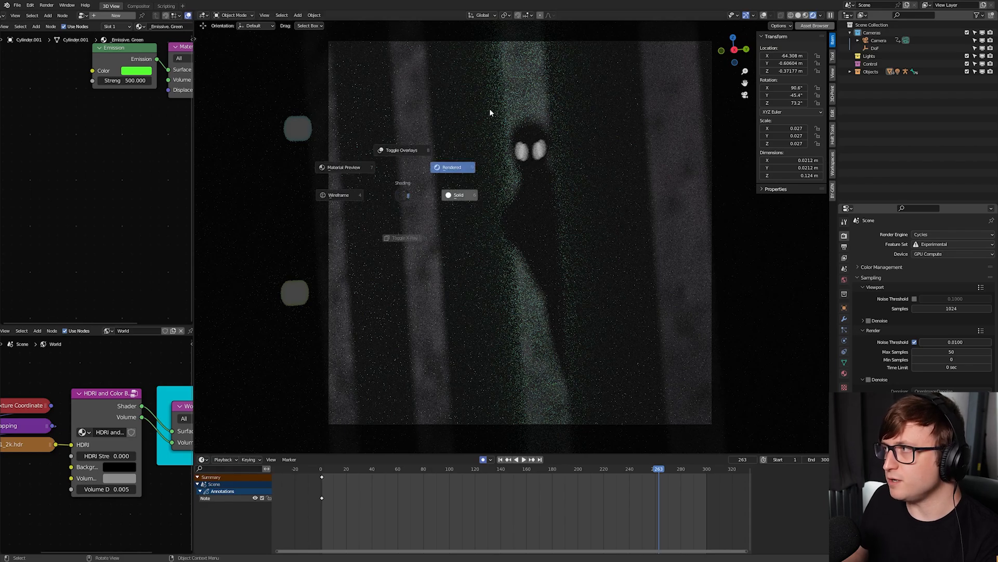
key(6)
- Reconnect the Mix node's image output to the downstream reroute in the compositing node tree
click(136, 6)
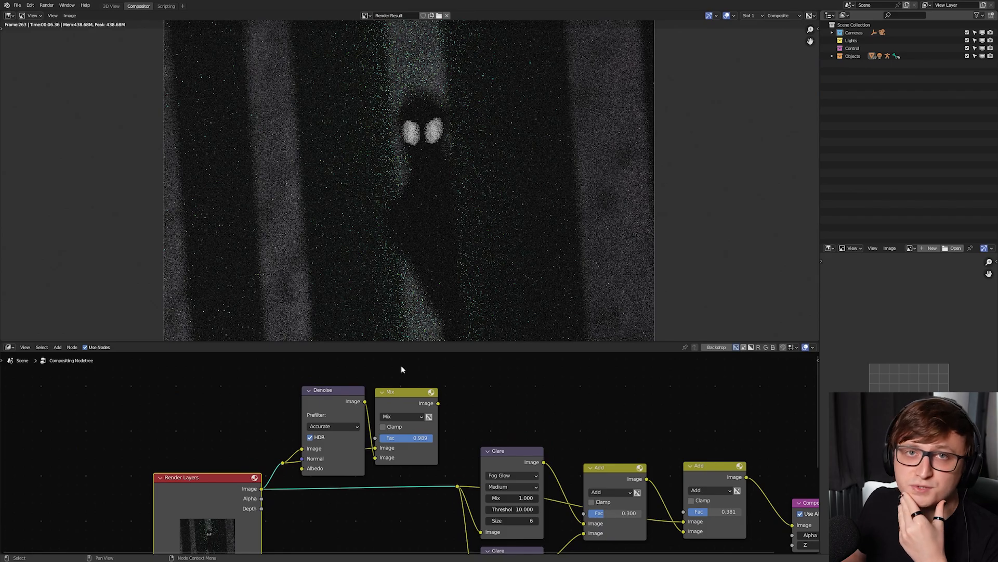
shift+scroll(416, 390, down, 1)
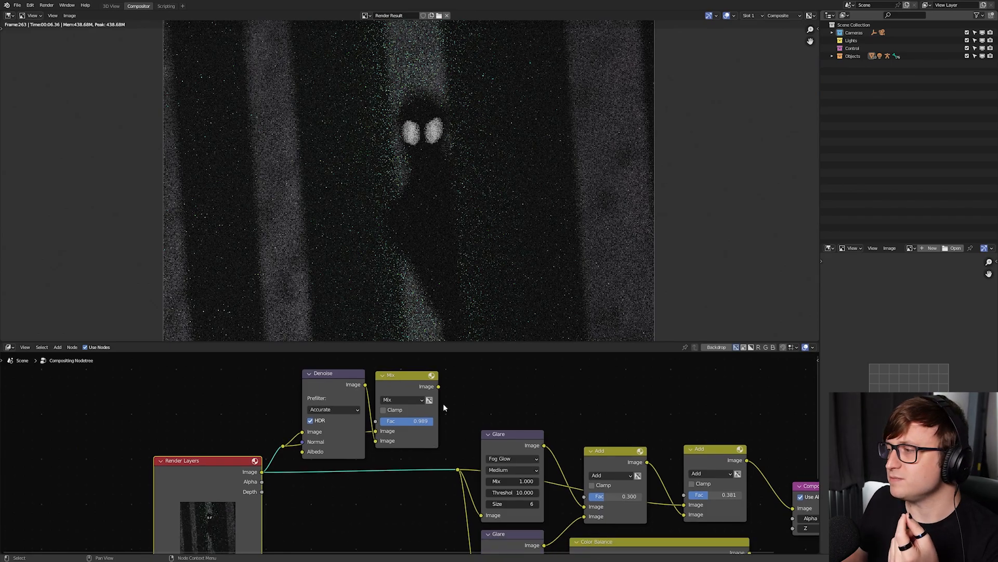
drag(438, 386, 458, 470)
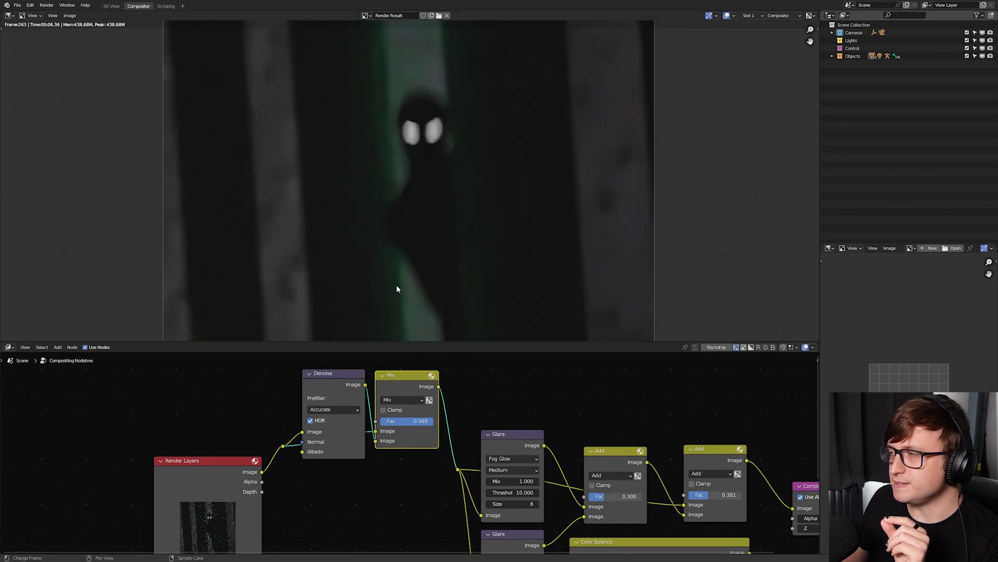
- Examine the denoised render up close, from the figure's lower body up to its head and the wall behind
scroll(391, 282, up, 1)
middle_drag(392, 282, 406, 174)
middle_drag(432, 287, 416, 188)
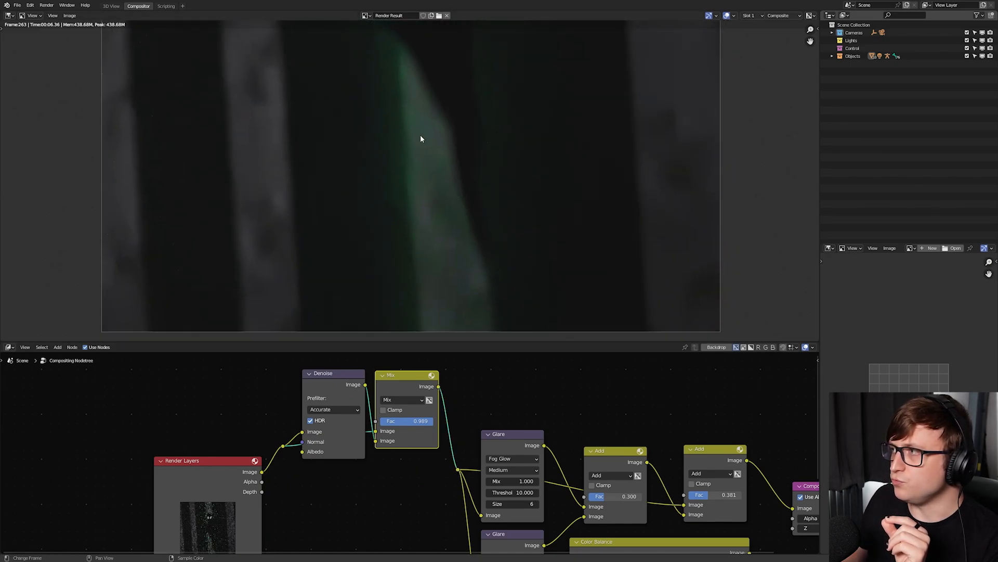
middle_drag(397, 139, 402, 273)
middle_drag(443, 229, 441, 385)
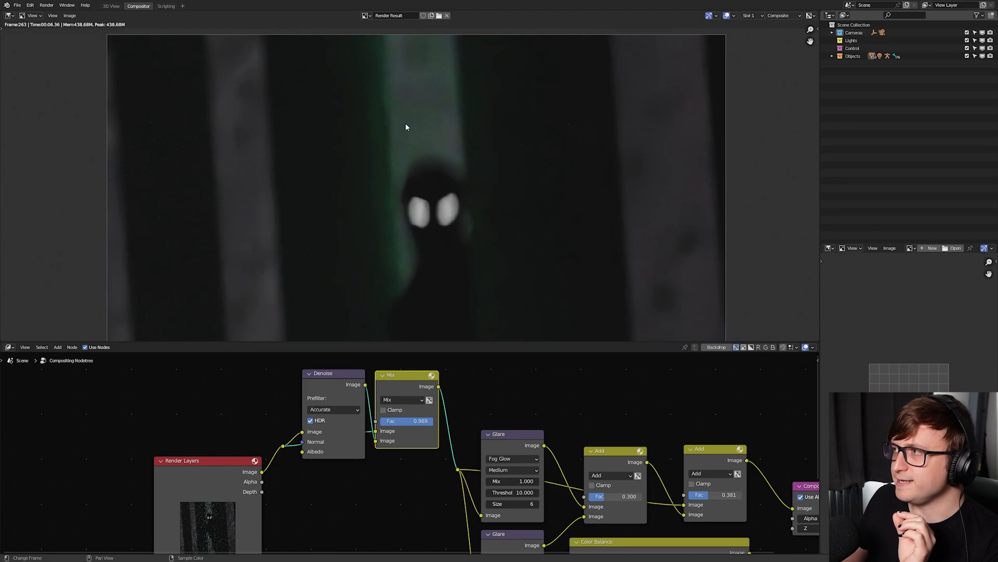
scroll(447, 171, down, 2)
scroll(419, 424, up, 1)
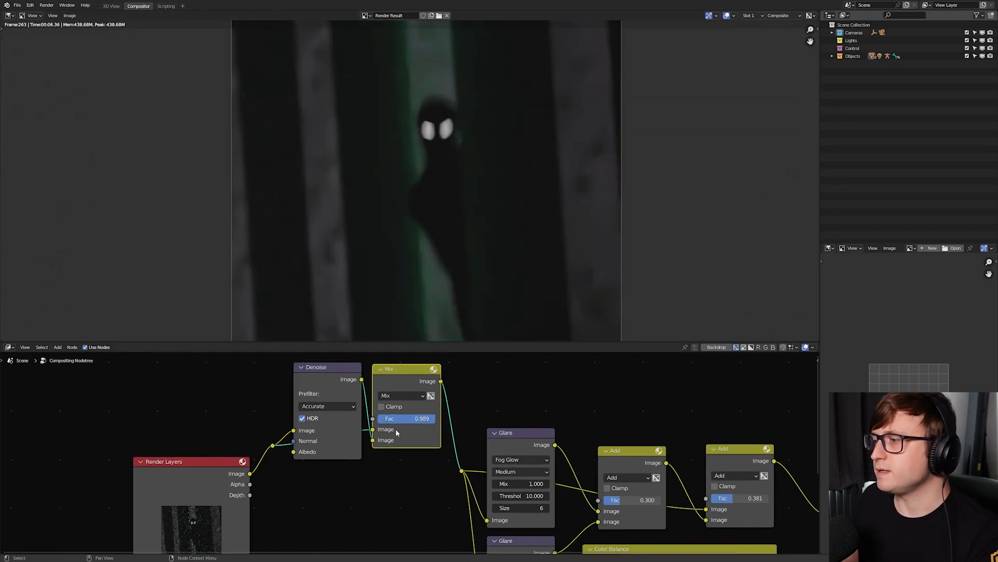
- Enlarge the node editor and move the Denoise node up and away from the Mix node so their links can be followed
scroll(397, 432, down, 1)
middle_drag(365, 407, 393, 413)
drag(421, 342, 415, 270)
middle_drag(363, 354, 375, 311)
drag(270, 397, 290, 400)
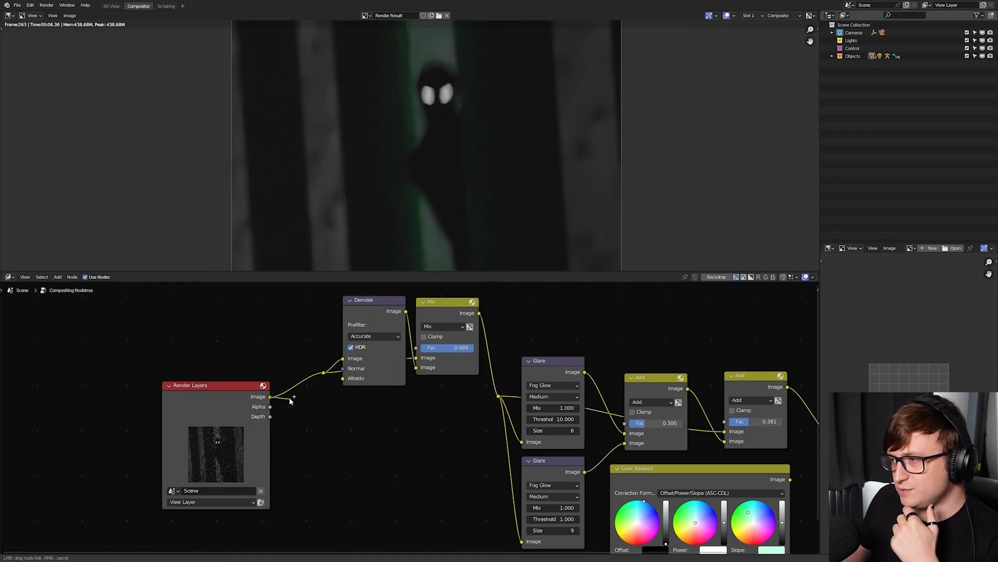
drag(271, 400, 367, 487)
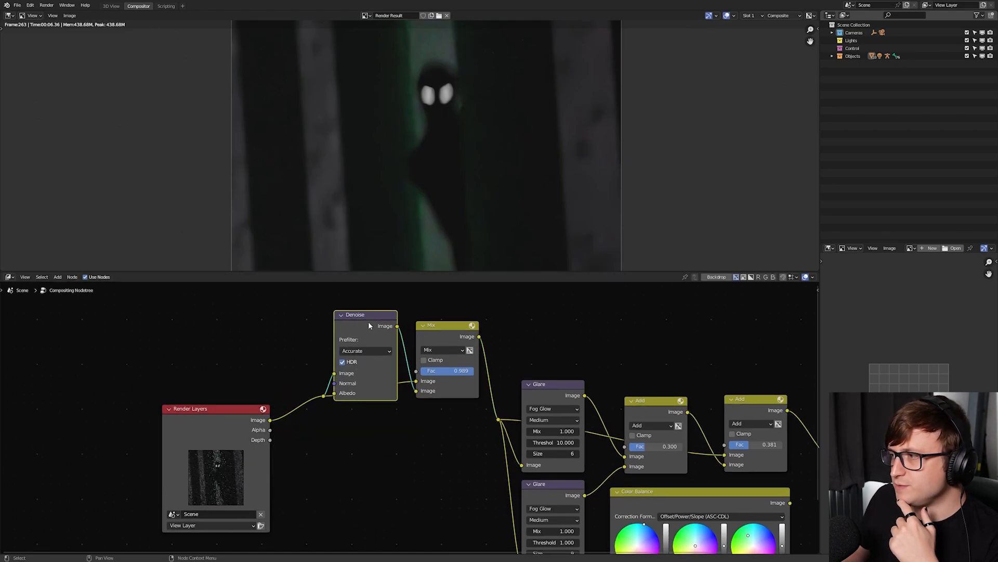
middle_drag(348, 319, 343, 357)
drag(352, 368, 342, 343)
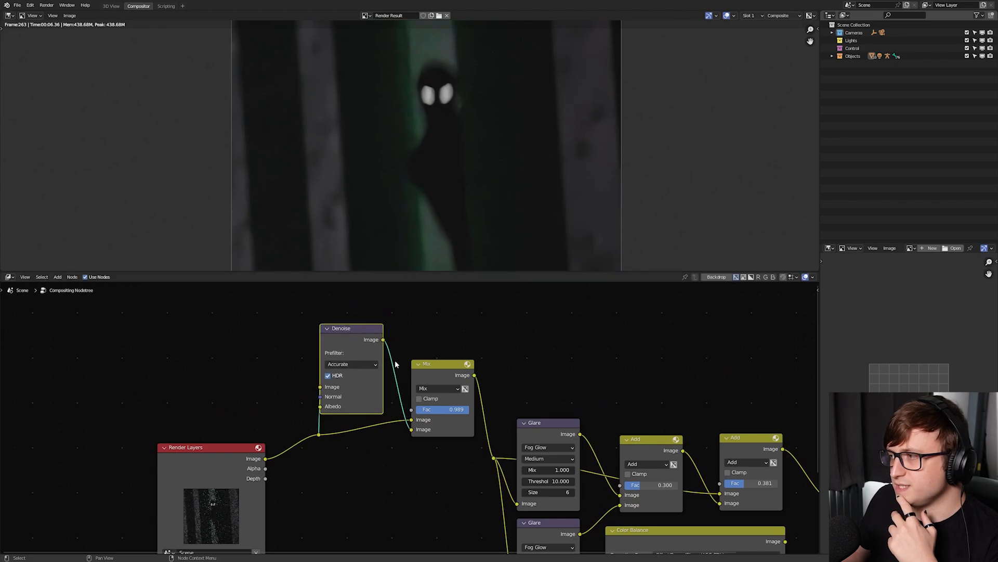
middle_drag(396, 365, 347, 363)
- Annotate the two image links running from the Render Layers and Denoise nodes into the Mix node with freehand lines
click(375, 414)
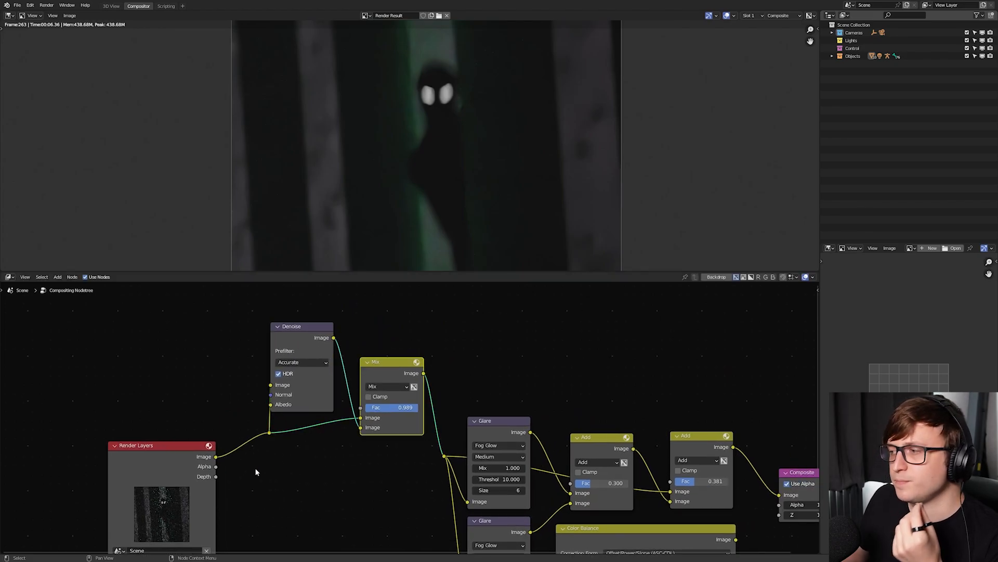
key(d)
drag(222, 460, 347, 421)
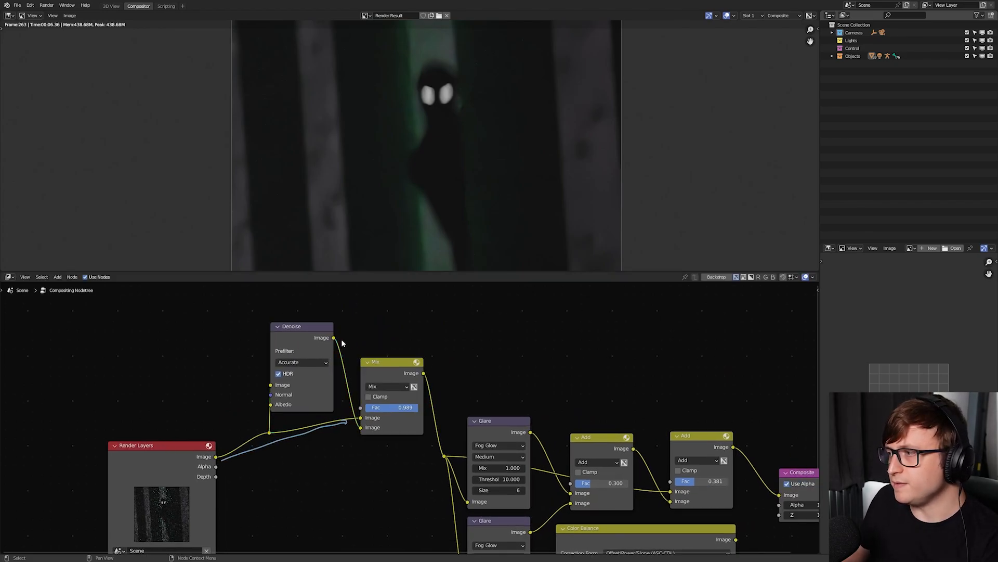
drag(338, 341, 351, 434)
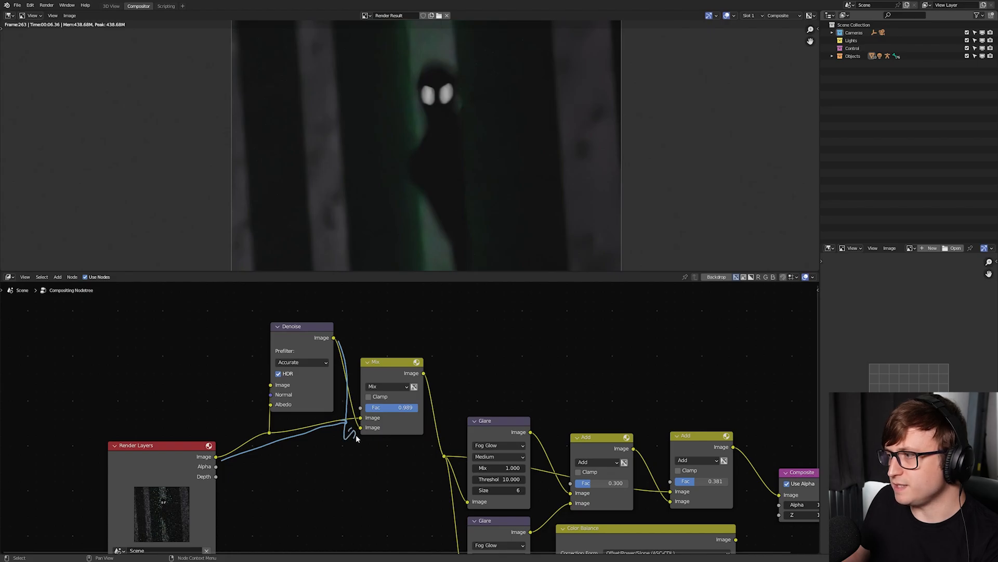
- Lower the Mix node's factor to 0.272 to compare the noise, and raise it to about 0.855
drag(411, 403, 379, 405)
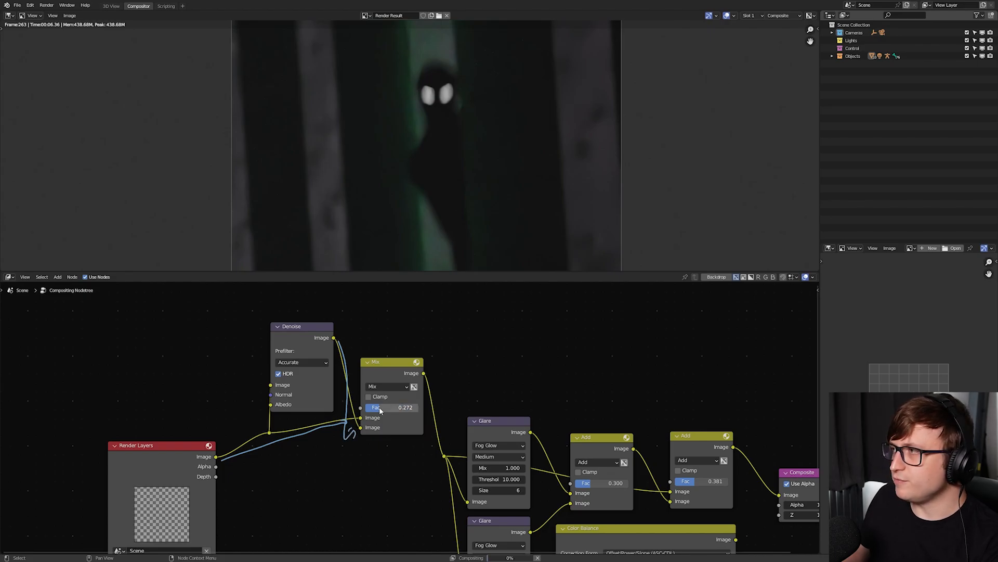
drag(443, 272, 450, 322)
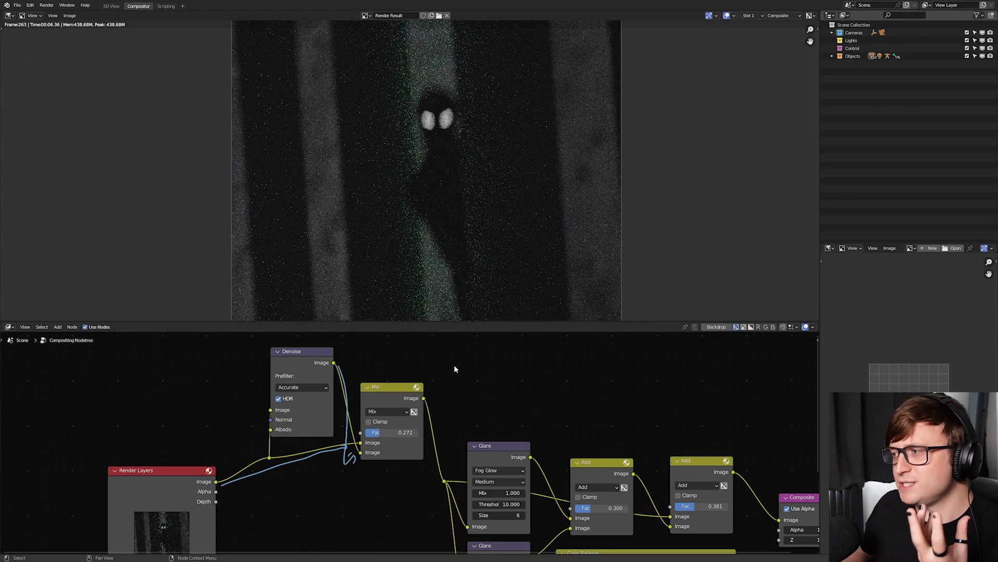
drag(382, 432, 411, 432)
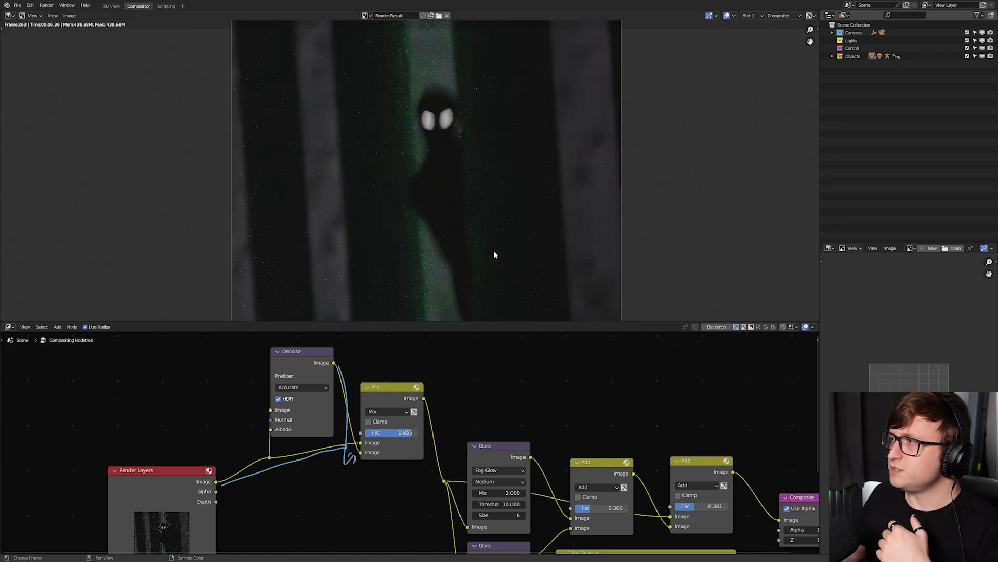
- Inspect the noise around the figure's head in the render, and raise the Mix node's factor to 0.955
scroll(494, 251, up, 2)
scroll(439, 222, down, 1)
scroll(441, 250, up, 3)
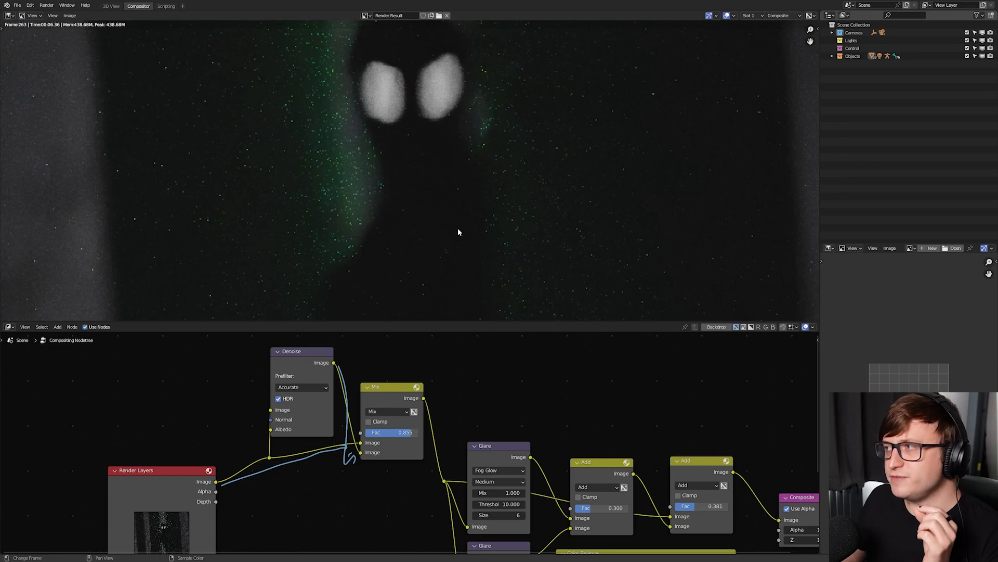
scroll(468, 234, down, 2)
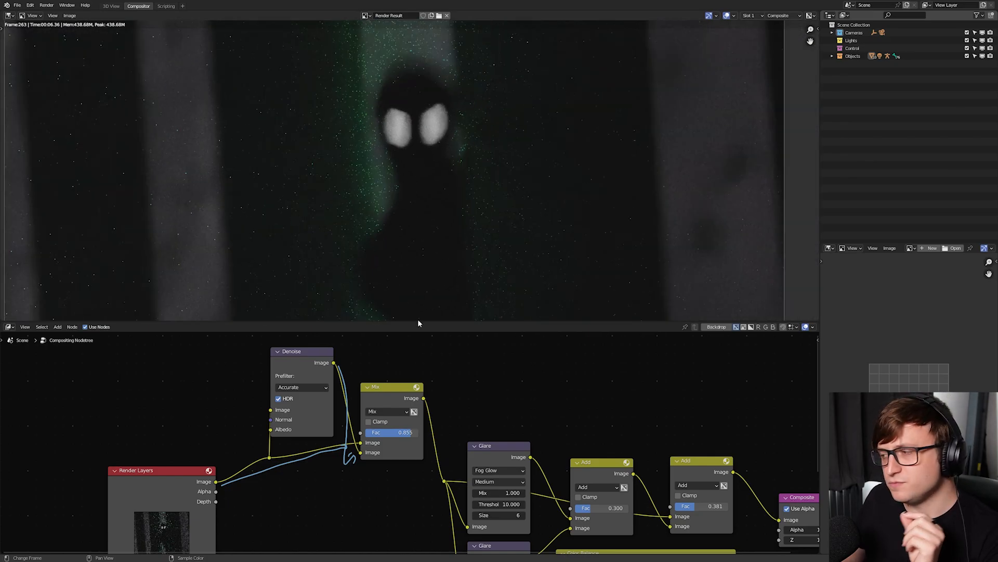
drag(404, 432, 408, 432)
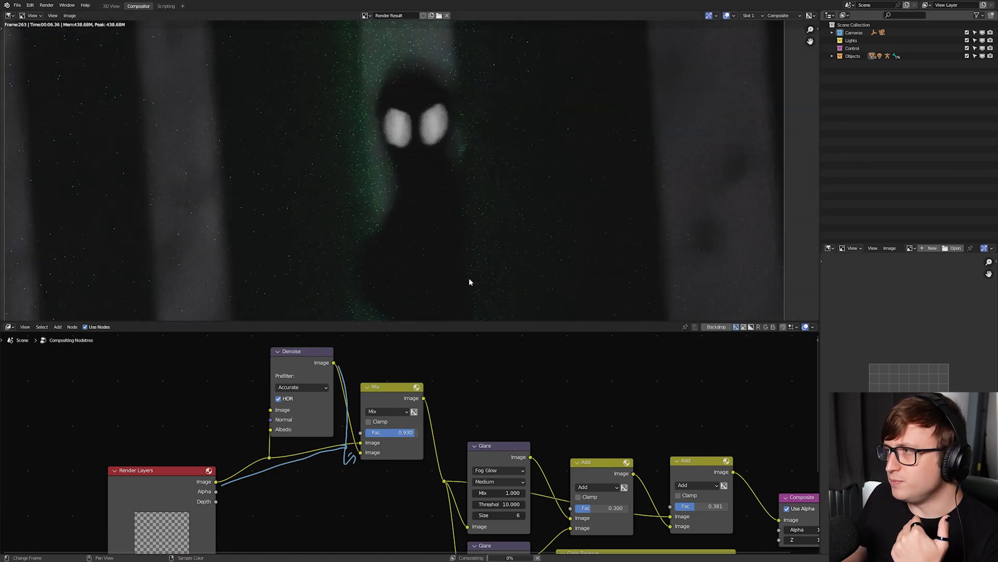
shift+drag(407, 432, 419, 433)
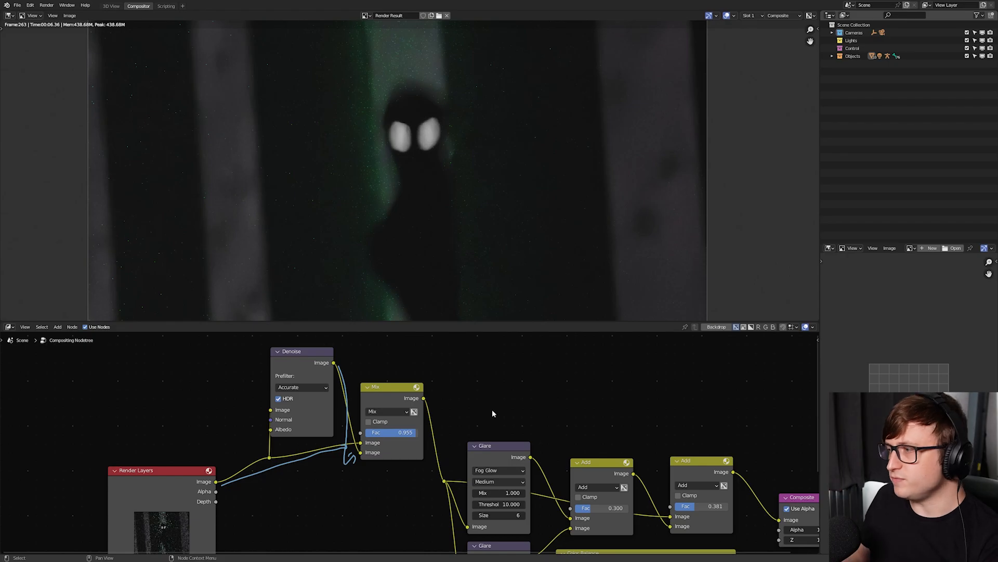
- Raise the Mix node's factor to 0.990 and finally 0.995, checking the figure in the render at each value
scroll(430, 447, up, 2)
shift+drag(414, 429, 417, 430)
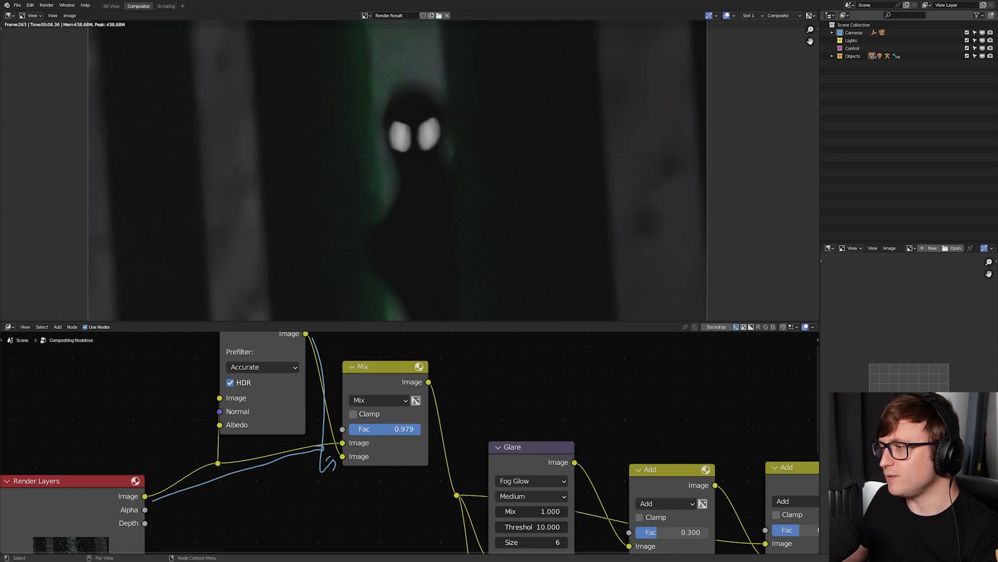
scroll(285, 149, up, 4)
scroll(324, 186, down, 5)
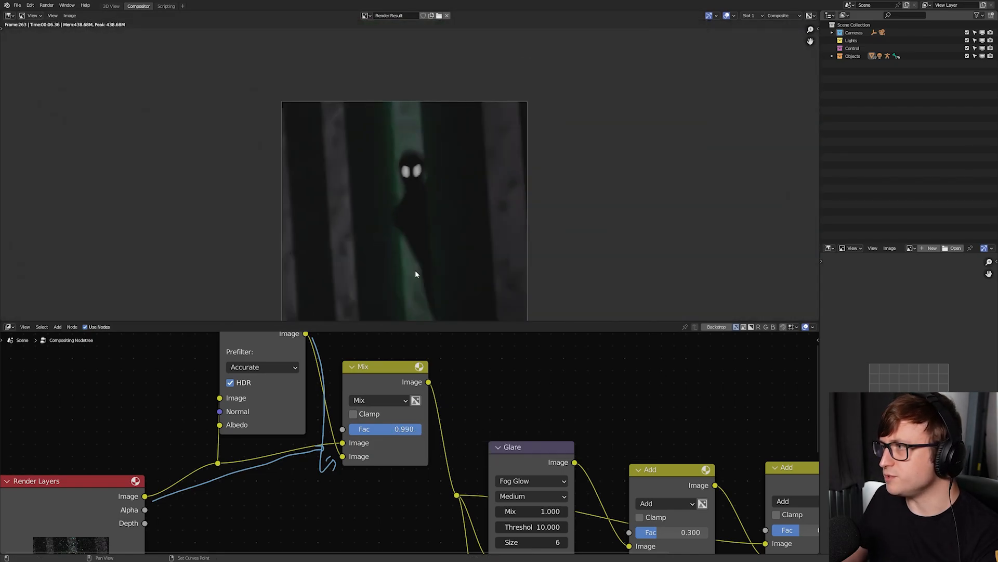
scroll(421, 192, up, 2)
middle_drag(447, 201, 455, 254)
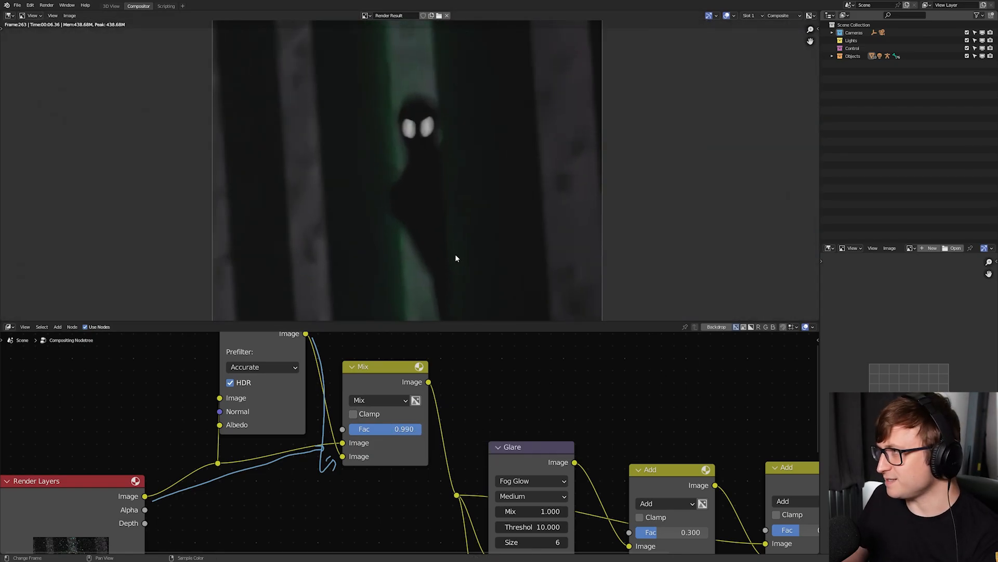
scroll(424, 261, down, 2)
drag(399, 429, 400, 429)
scroll(416, 214, up, 2)
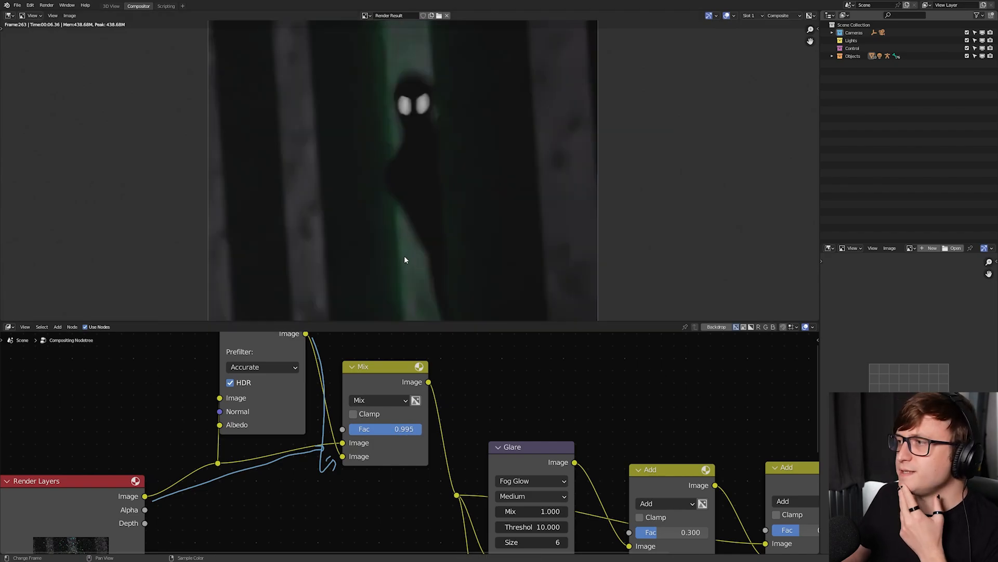
middle_drag(404, 255, 401, 229)
scroll(387, 226, down, 2)
scroll(387, 227, up, 1)
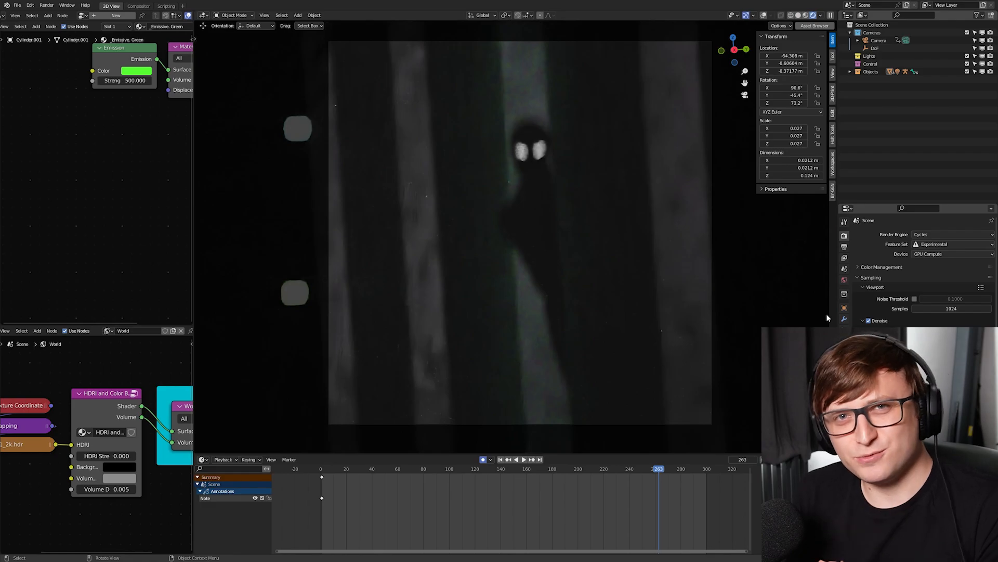
click(550, 212)
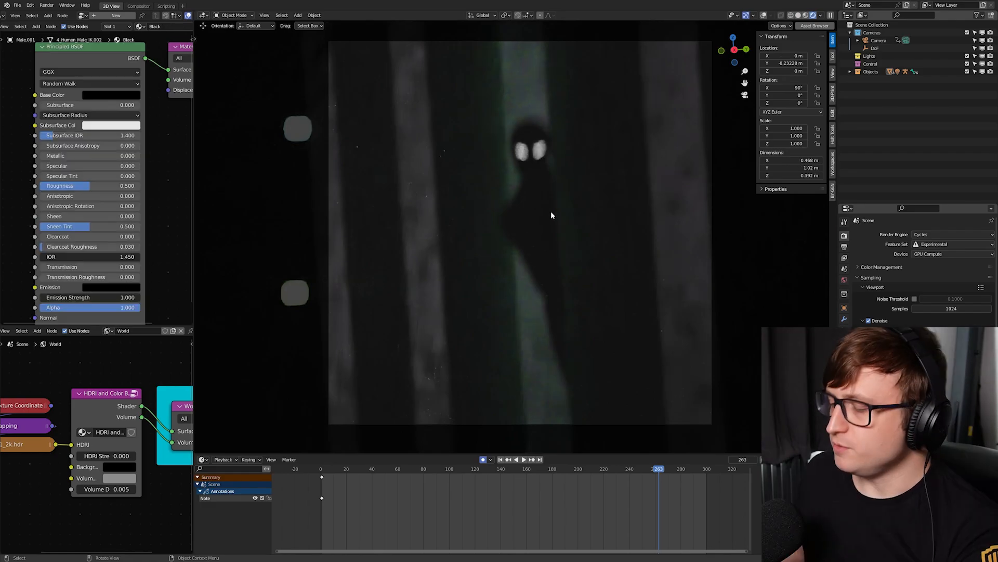
key(g)
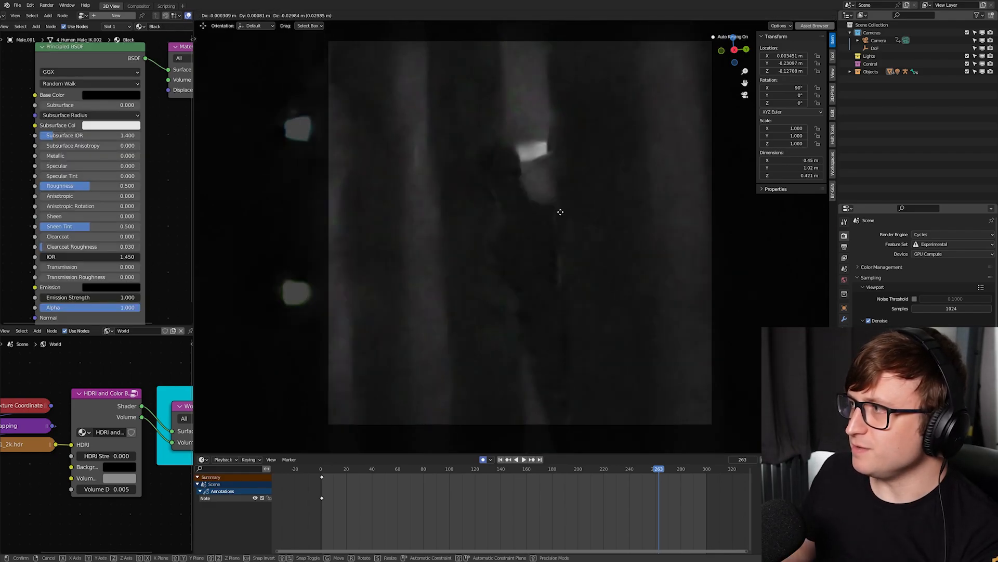
right_click(597, 206)
- Display the character's head in solid shading with overlays on, and locate its eye spheres among the scene objects
scroll(535, 158, up, 4)
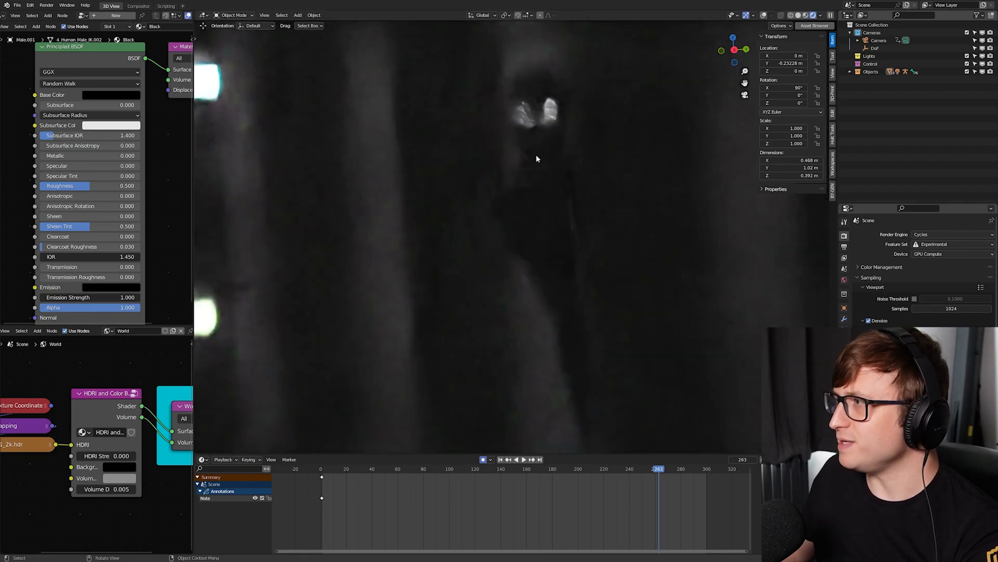
key(shift+alt+z)
shift+middle_drag(567, 125, 552, 187)
scroll(554, 186, up, 4)
key(z)
click(566, 107)
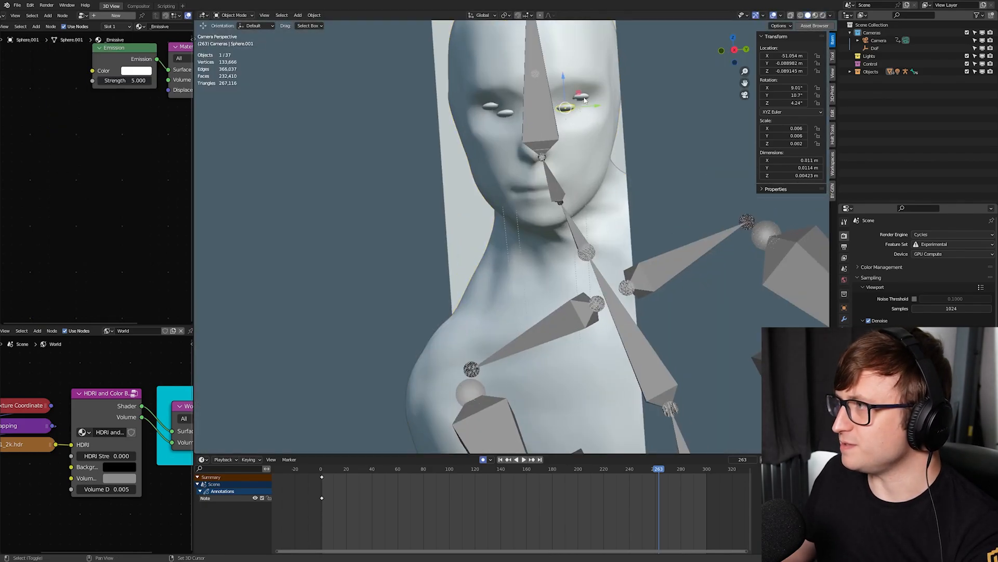
shift+click(581, 97)
shift+click(500, 113)
click(566, 108)
key(KP_Decimal)
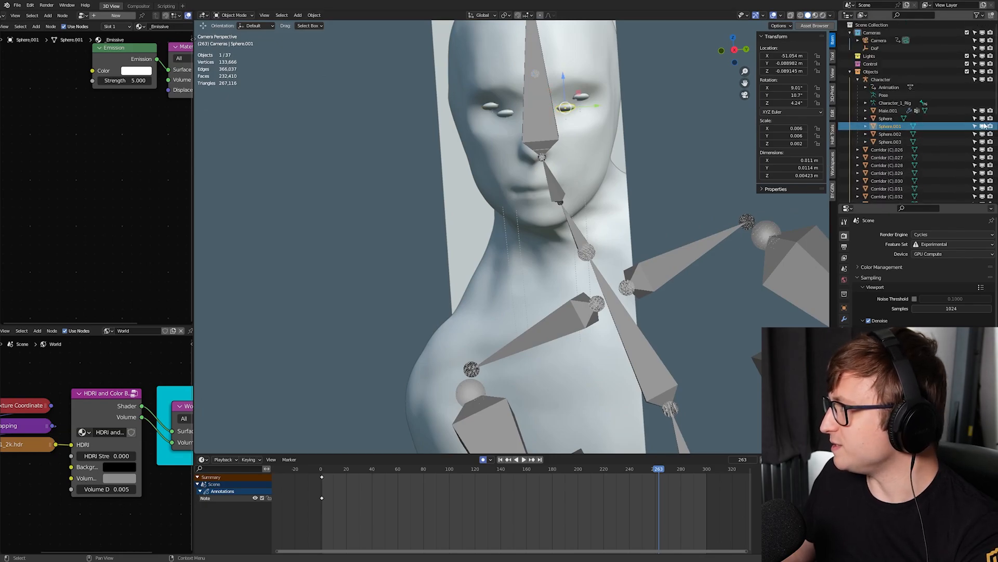
- Disable the character's eye spheres in the viewport and for rendering, and select the body mesh in the full rendered camera view
drag(982, 118, 982, 142)
drag(990, 142, 990, 134)
key(z)
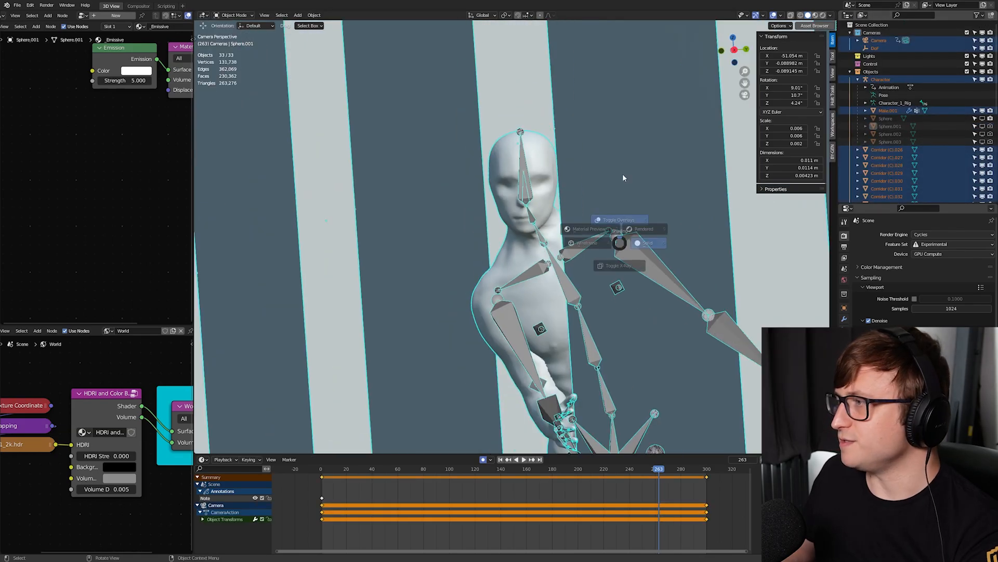
click(622, 174)
scroll(603, 234, down, 2)
key(z)
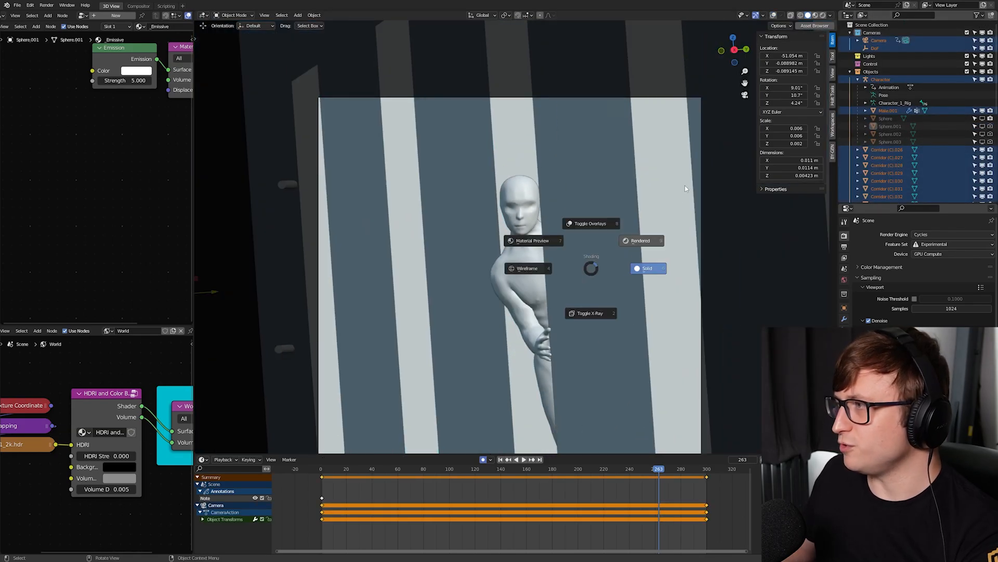
click(623, 225)
click(542, 217)
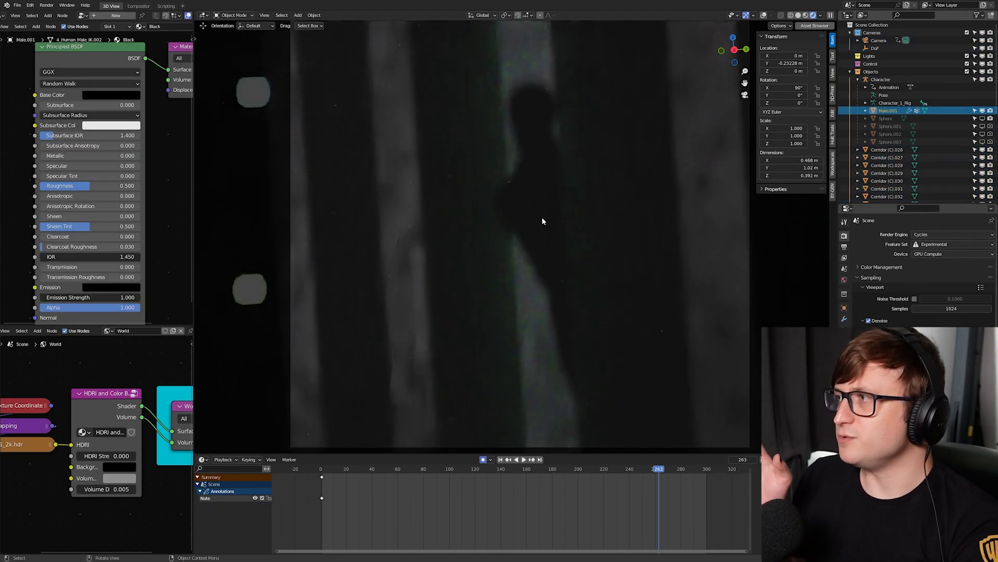
key(n)
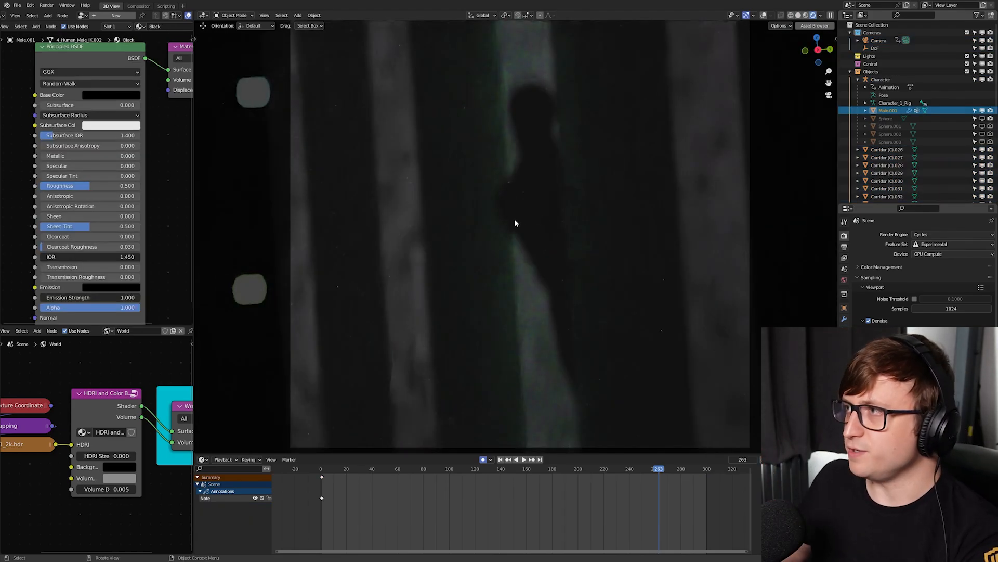
scroll(513, 234, down, 2)
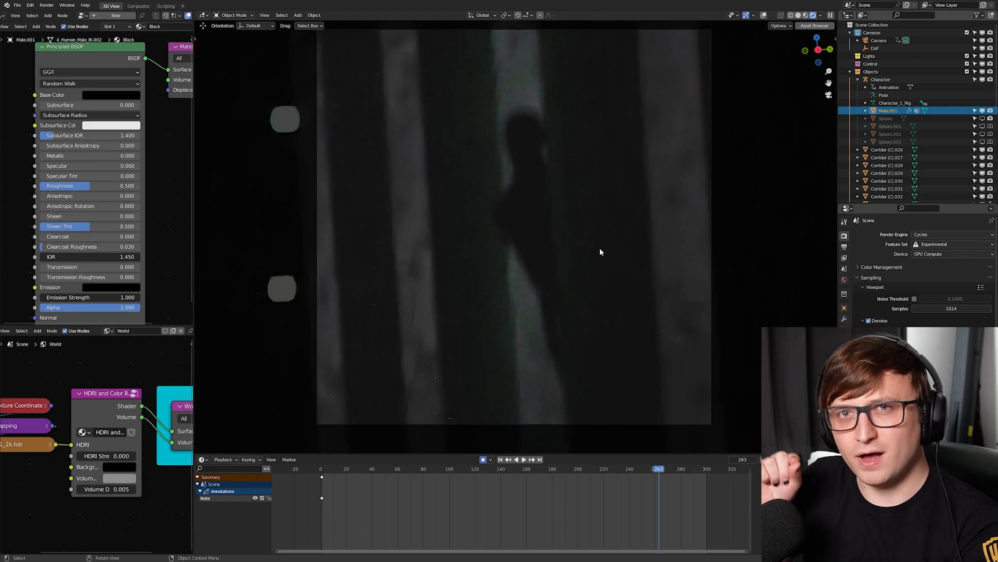
- Try moving the character mesh away from the corridor wall edge, in solid shading and in the rendered view
key(z)
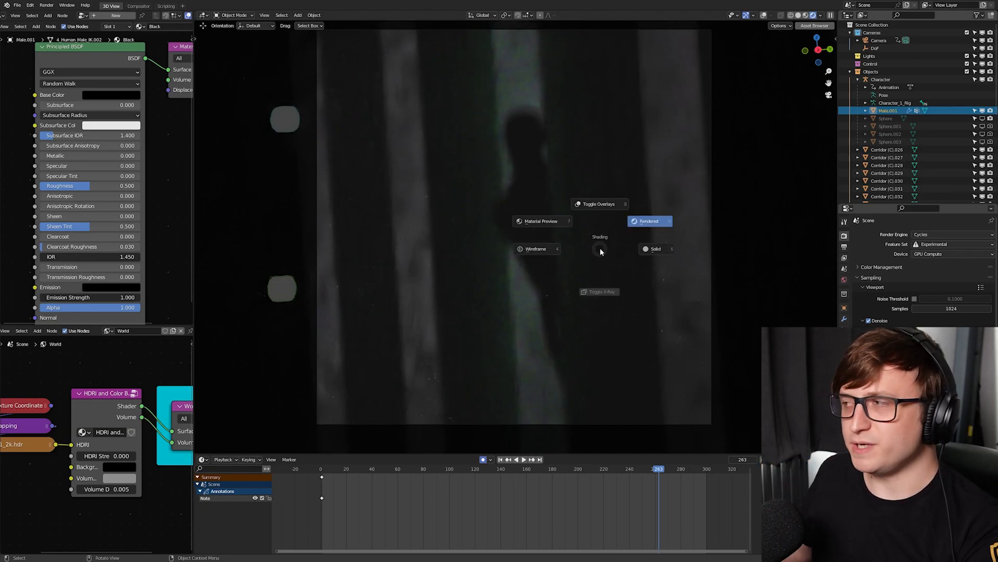
click(673, 249)
key(g)
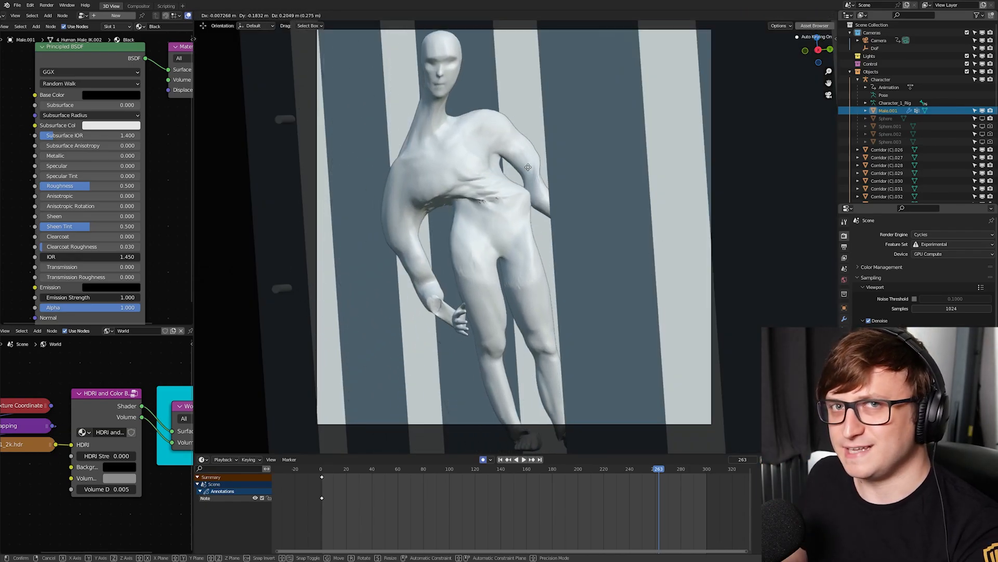
right_click(448, 220)
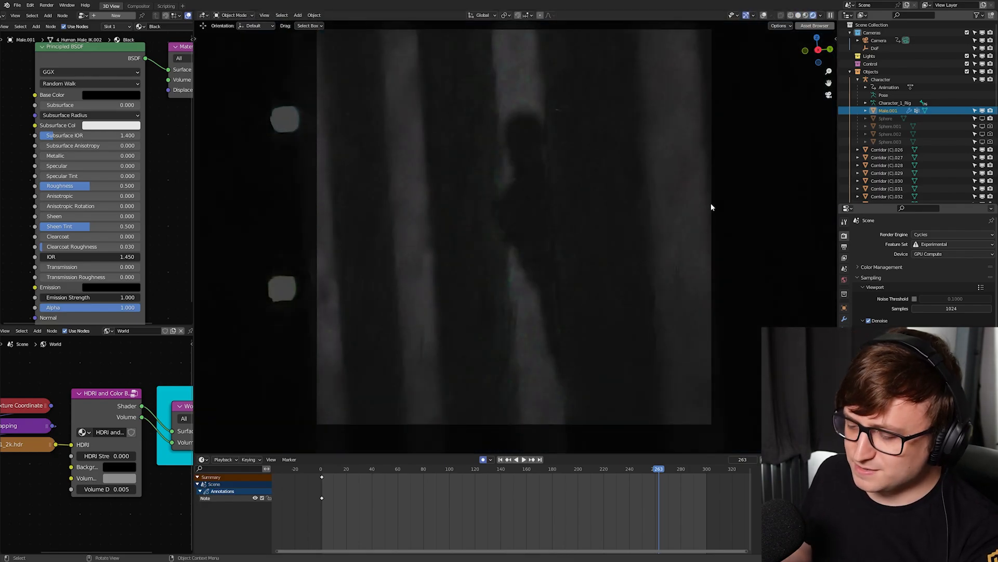
key(g)
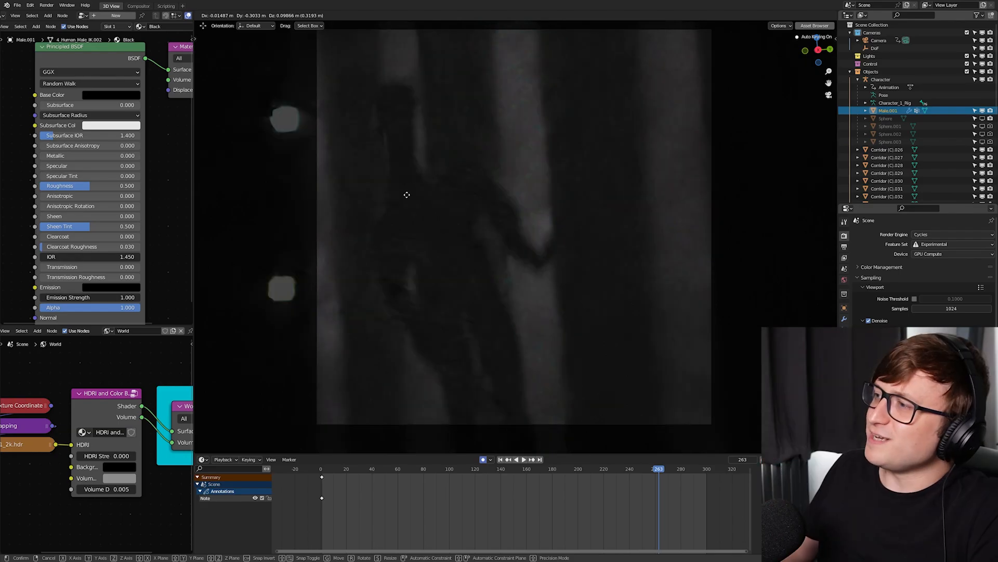
click(523, 223)
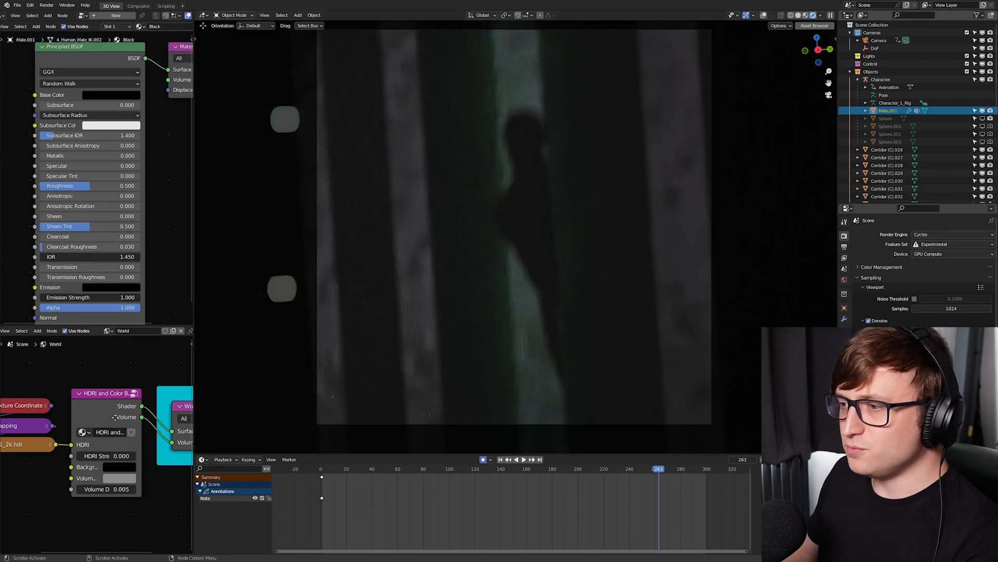
- Widen the node editors and make the world node editor taller so the HDRI and Color Background node is easy to read
middle_drag(115, 417, 119, 377)
scroll(114, 406, up, 2)
scroll(111, 442, down, 1)
mouse_move(108, 472)
middle_down()
mouse_move(112, 484)
mouse_move(112, 473)
middle_up()
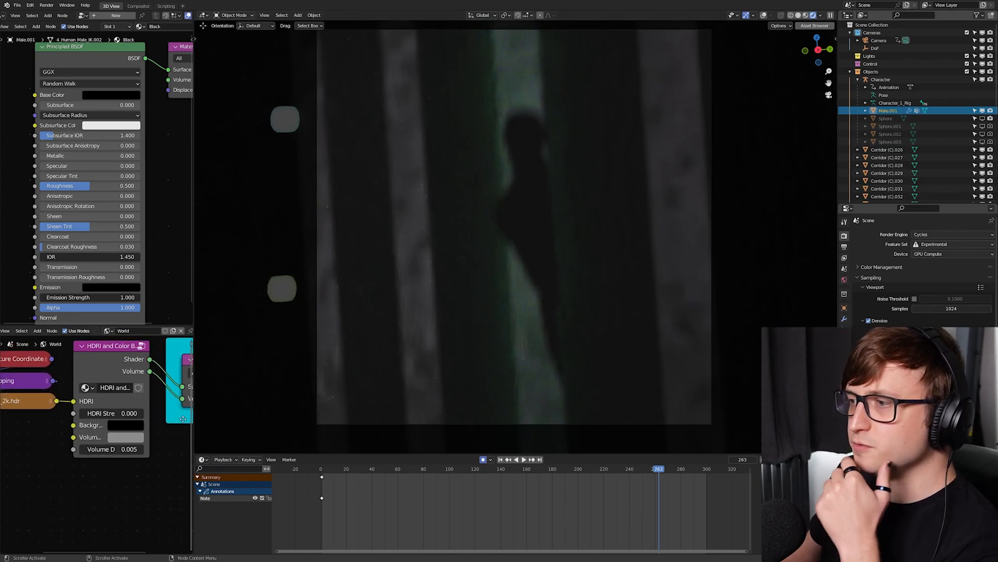
drag(193, 429, 276, 430)
drag(148, 326, 159, 306)
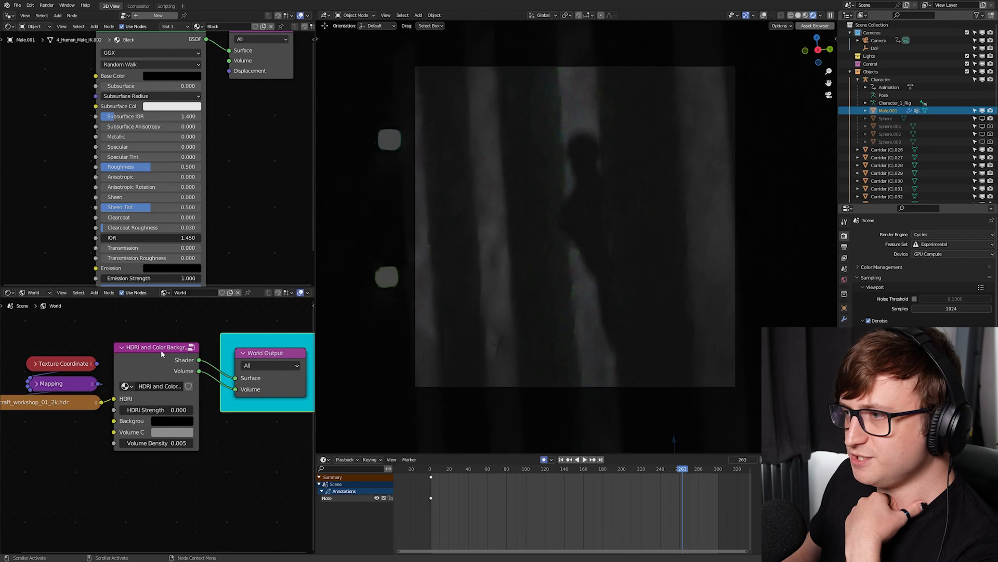
drag(161, 351, 163, 338)
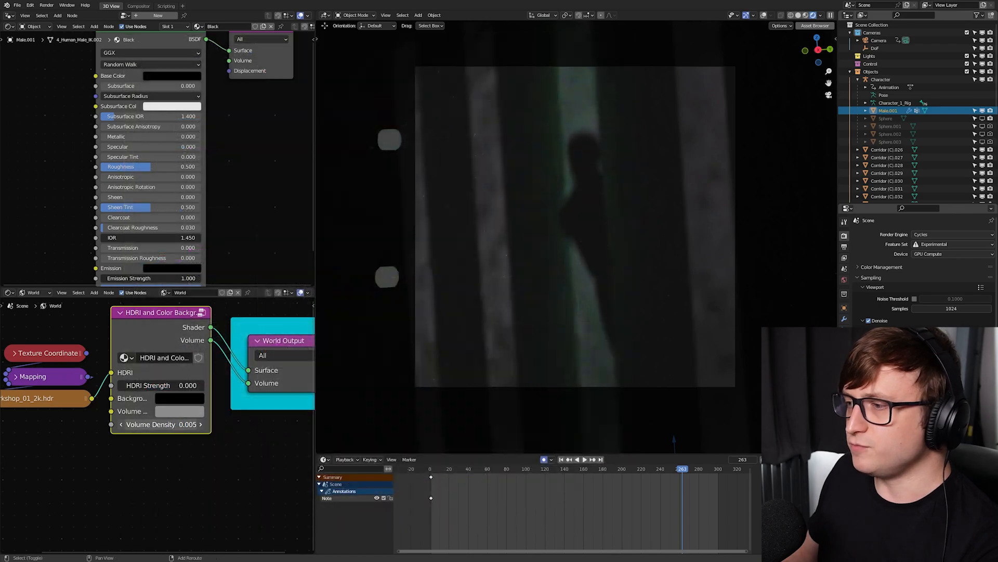
- Set the Volume Density on the world's HDRI and Color Background node to 0, and try moving the character without fog
mouse_move(161, 425)
mouse_down()
mouse_move(174, 424)
mouse_move(150, 424)
mouse_up()
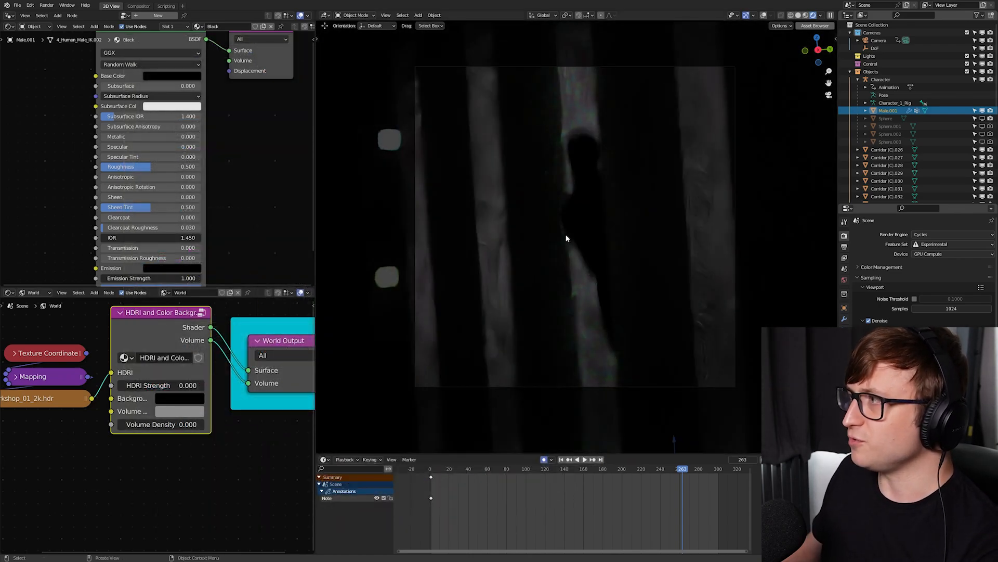
key(g)
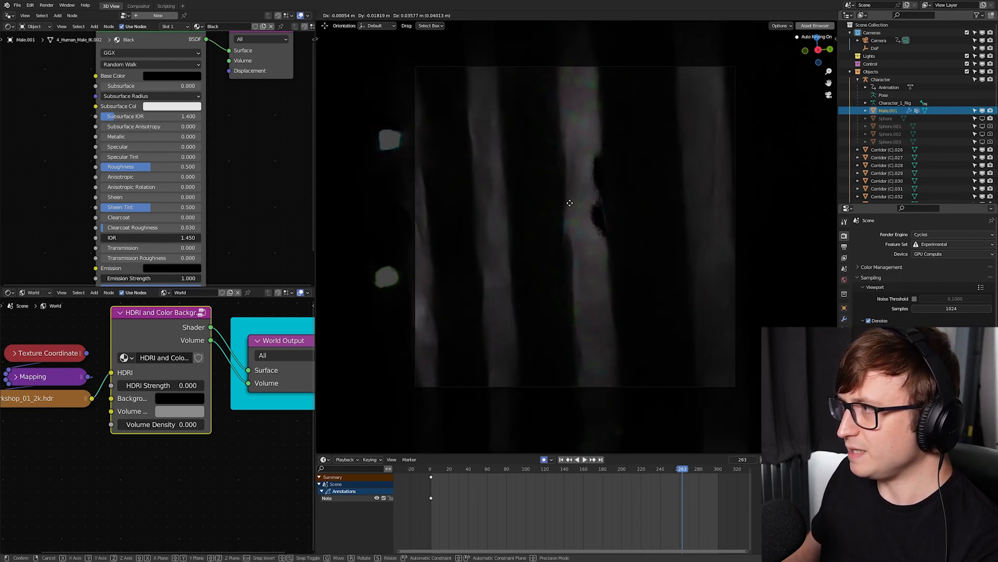
click(556, 230)
- Add a Principled Volume node to the world node tree and connect its Volume output to the World Output's Volume
middle_drag(167, 434, 176, 369)
scroll(175, 369, down, 1)
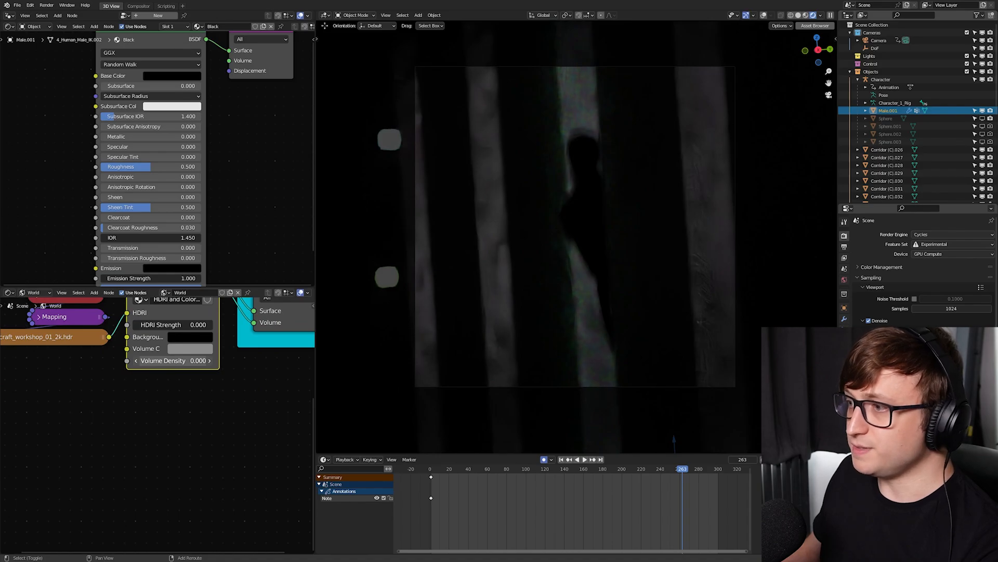
middle_drag(155, 413, 157, 463)
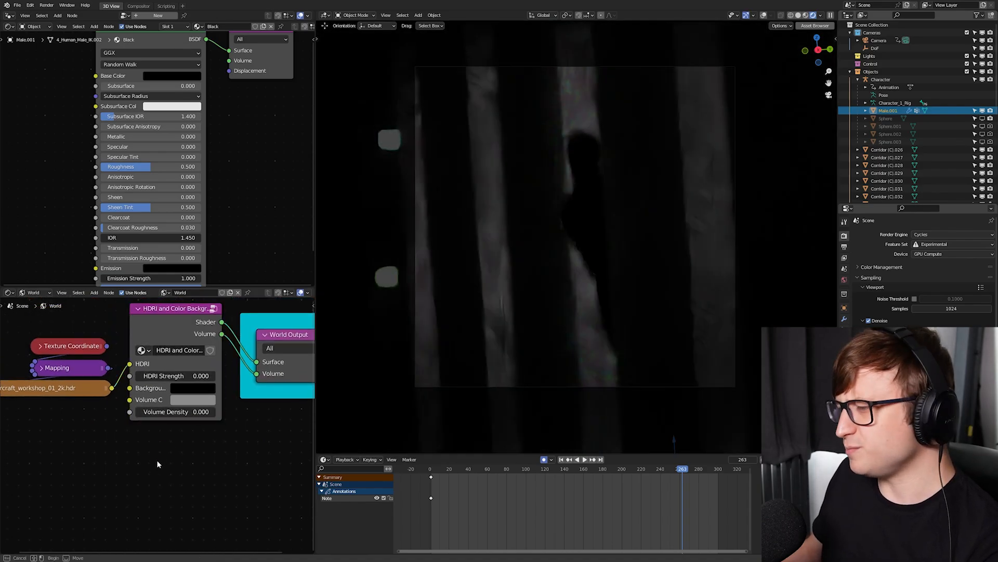
key(shift+a)
text(s)
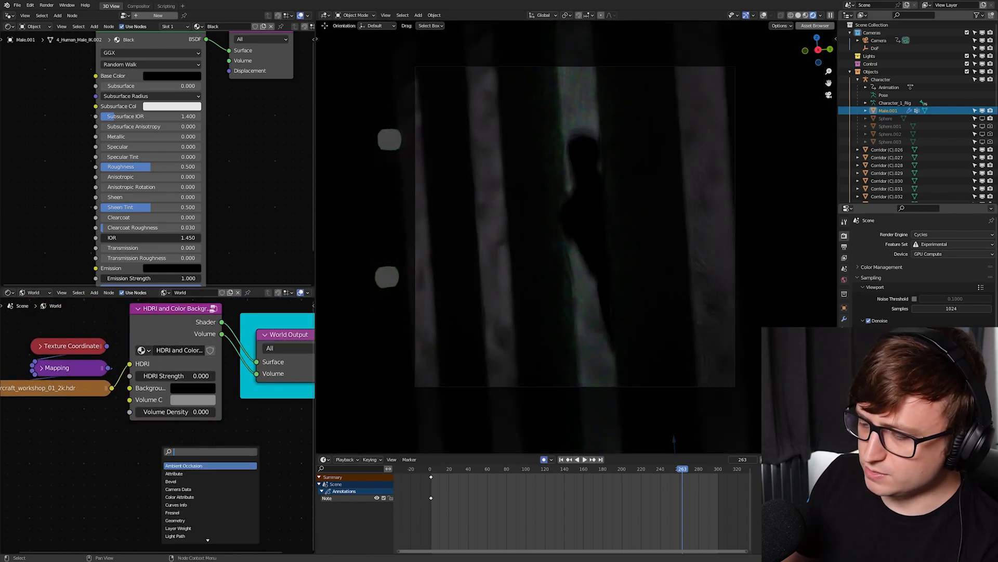
text(prin)
key(Return)
click(152, 454)
scroll(152, 454, down, 1)
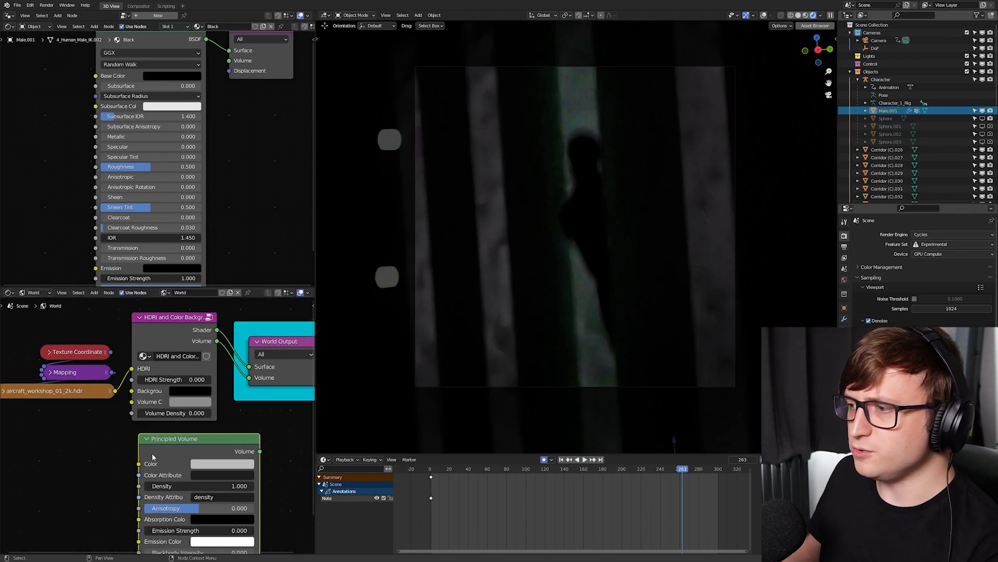
scroll(152, 457, down, 1)
drag(244, 440, 236, 377)
- Try Densities of 0.001 and 0.005 on the Principled Volume, and try moving the character in the thicker fog
click(214, 470)
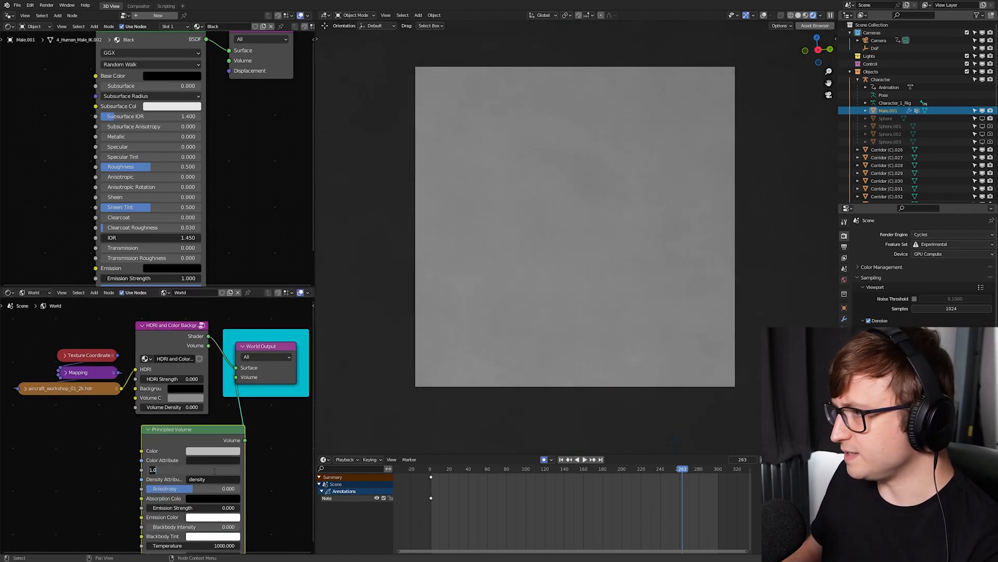
key(Return)
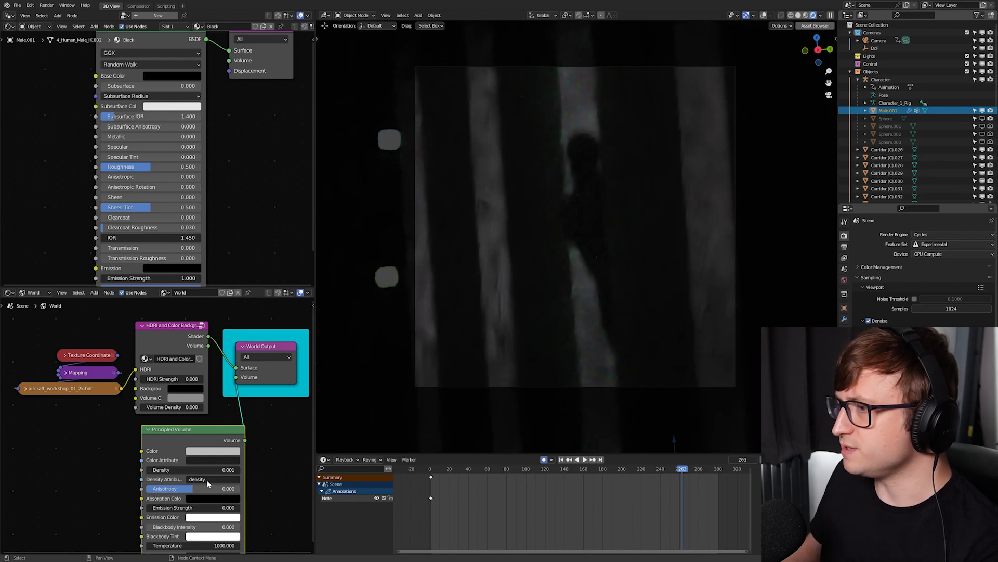
click(208, 471)
text(0.005)
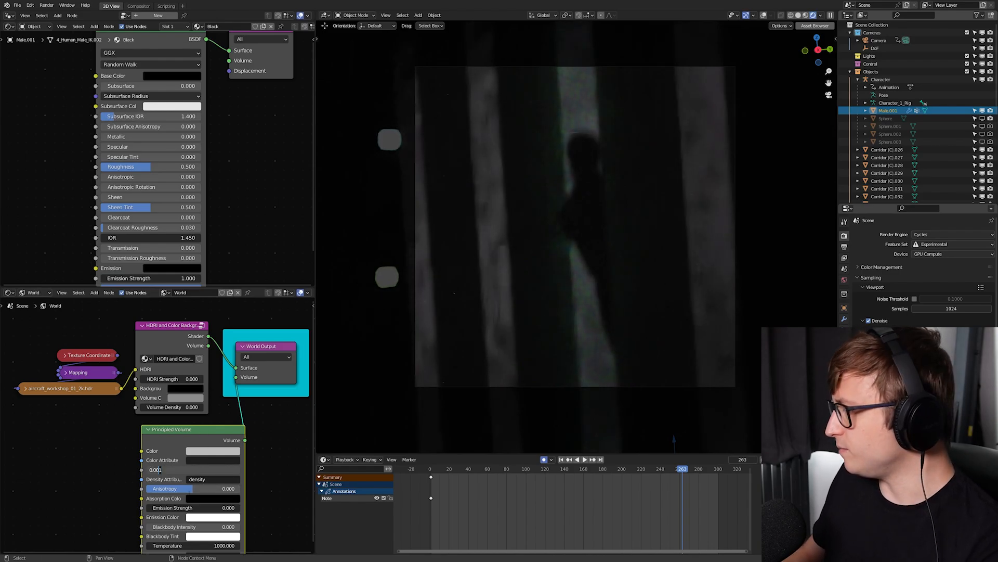
key(Return)
key(g)
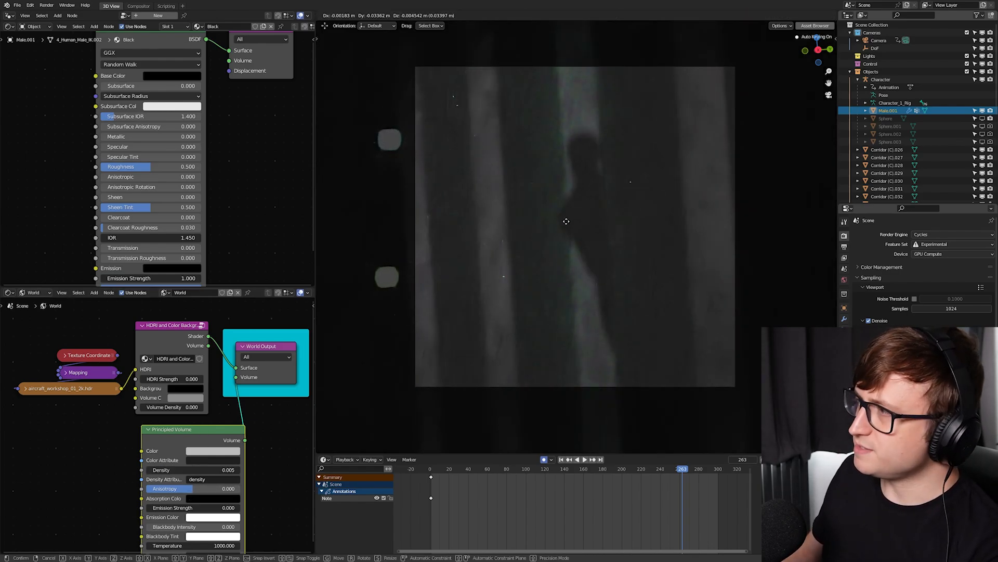
click(526, 224)
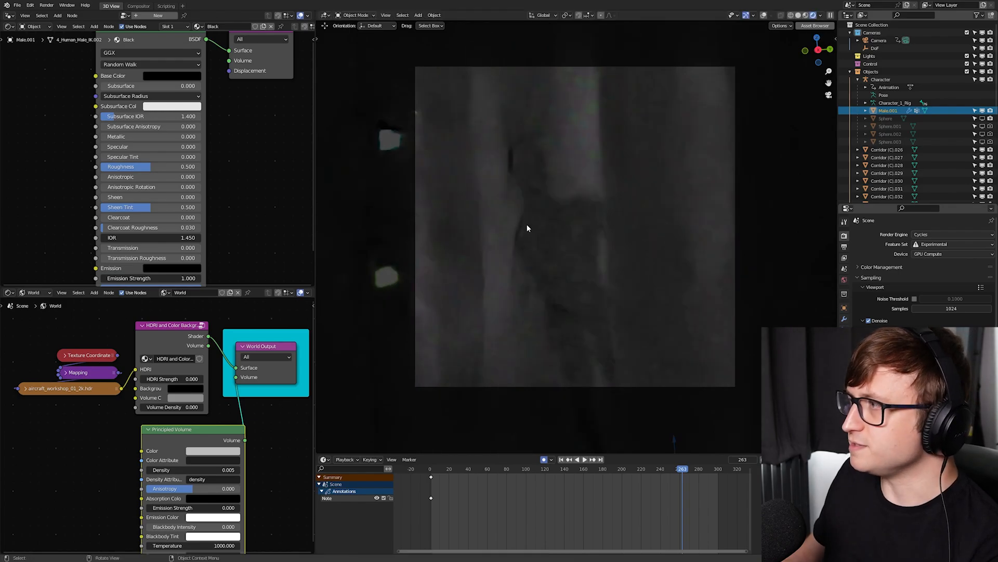
- Set the Principled Volume's Density to 0.003
click(208, 470)
text(0.003)
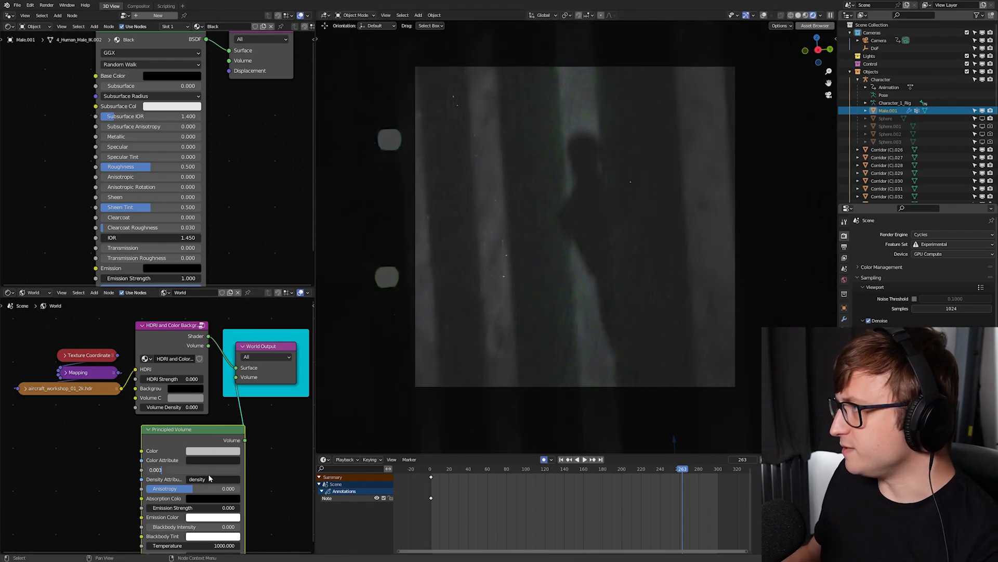
key(Return)
- Select the spot light outside the corridor in solid shading with overlays shown, and return to the rendered camera view
key(z)
key(alt+shift+z)
middle_drag(482, 269, 530, 307)
scroll(530, 307, up, 3)
click(467, 236)
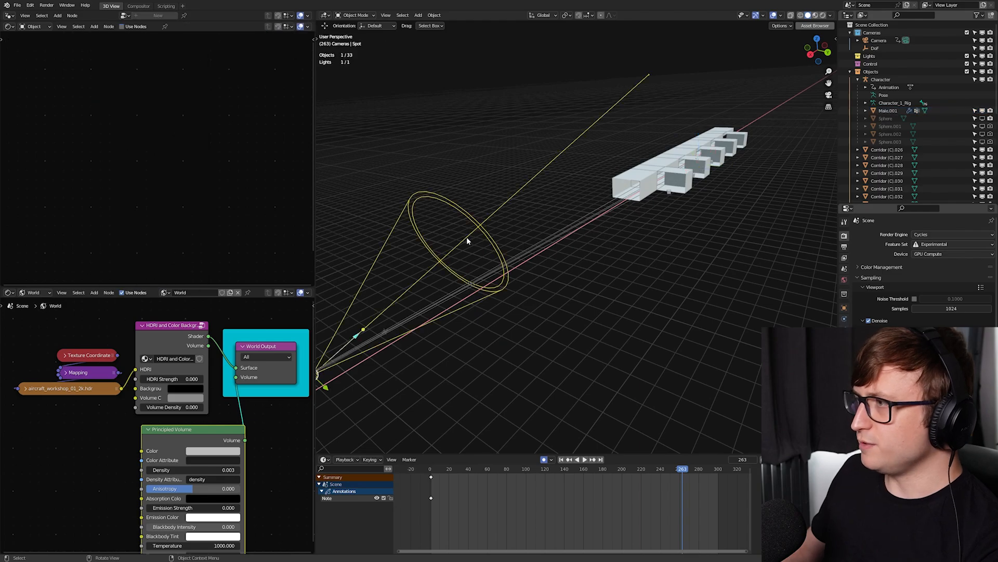
scroll(466, 236, down, 3)
middle_drag(466, 236, 545, 313)
key(KP_0)
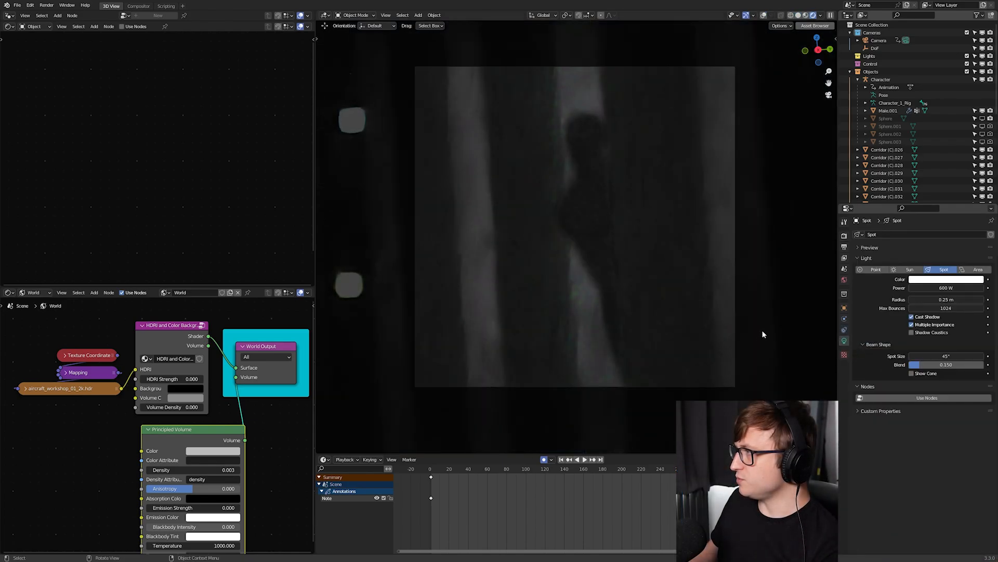
- Try a Power of 2000 W on the spot light, and undo it
scroll(771, 331, up, 1)
click(936, 287)
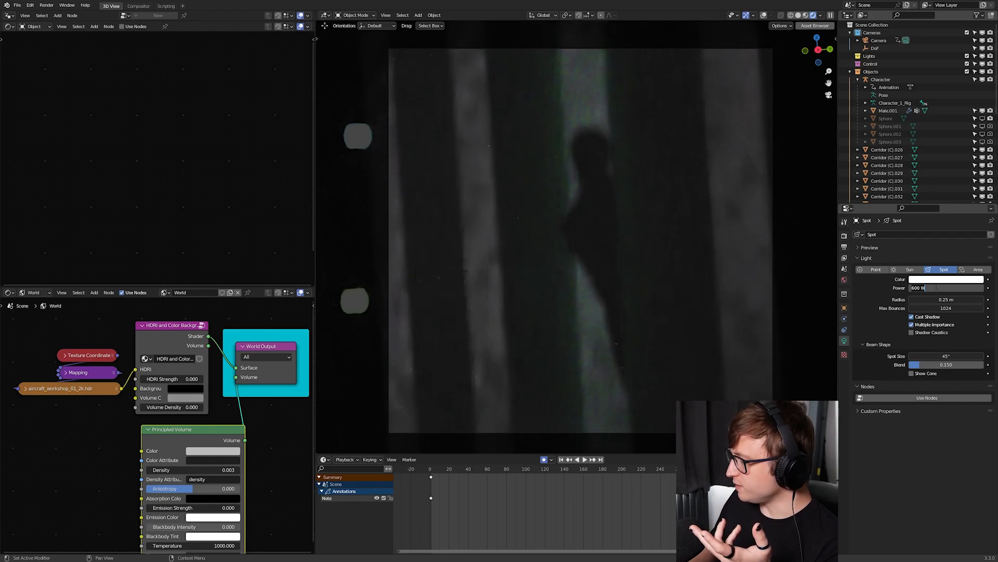
text(2000)
key(Return)
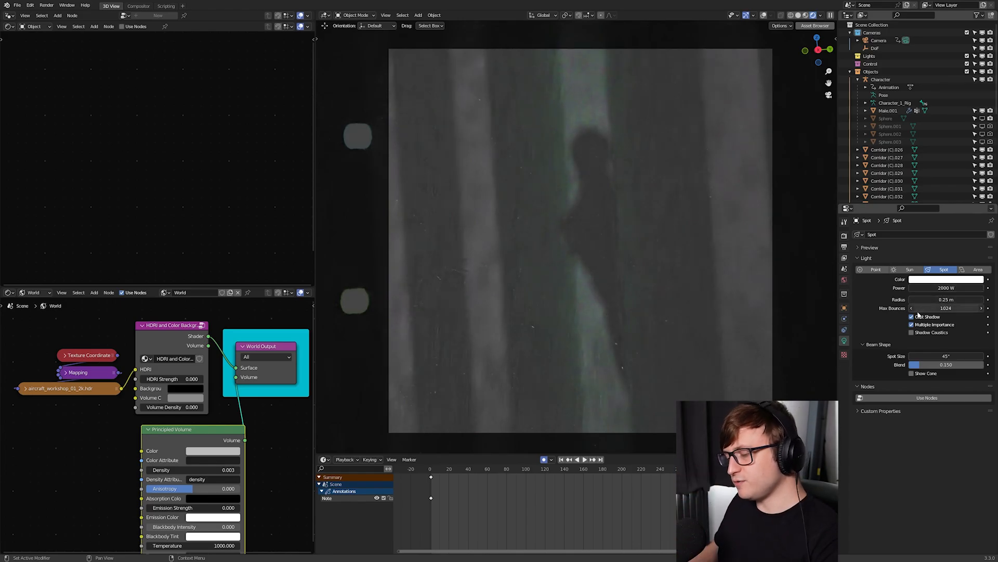
key(ctrl+z)
- Try a white Color on the Principled Volume, and undo it
click(185, 388)
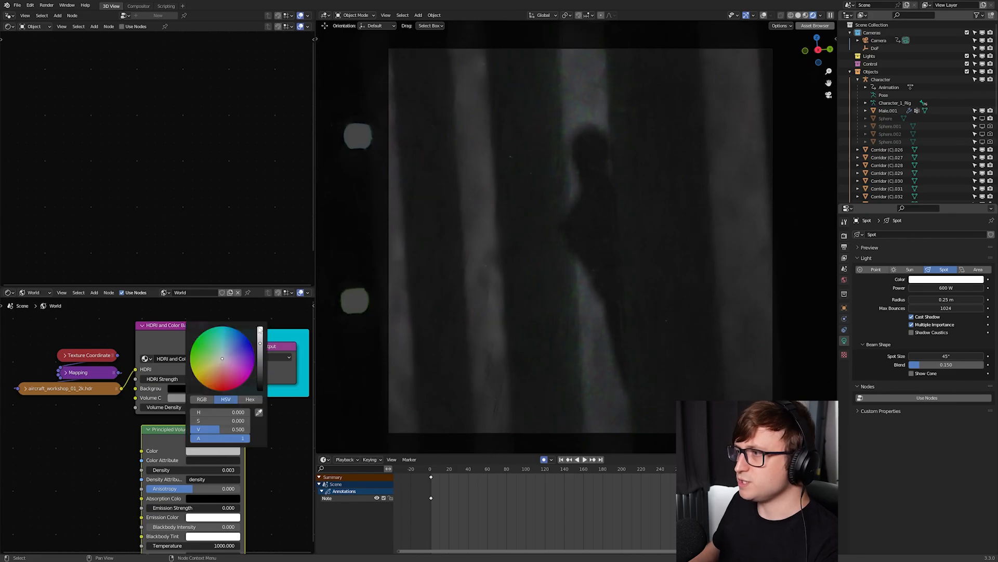
drag(260, 343, 260, 327)
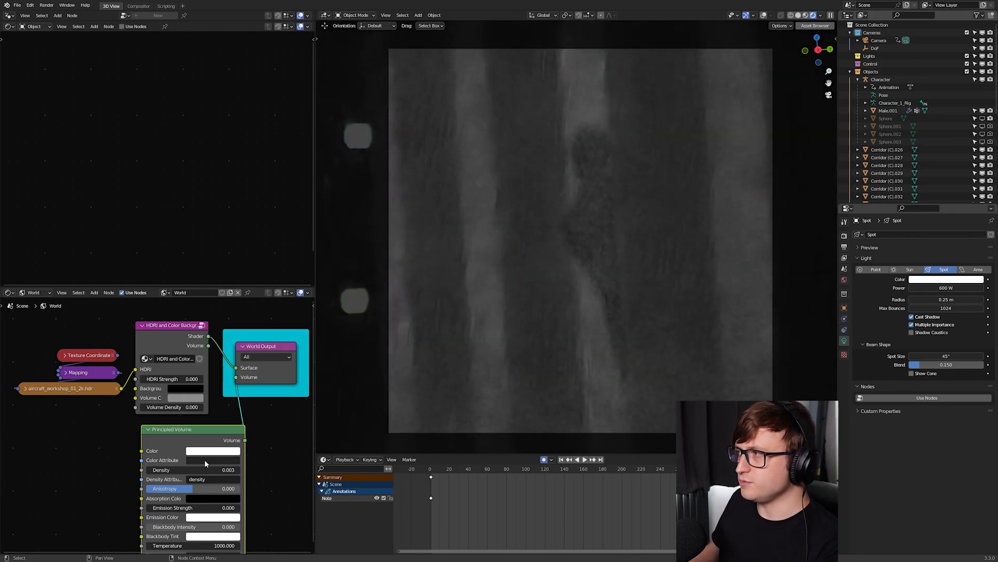
key(ctrl+z)
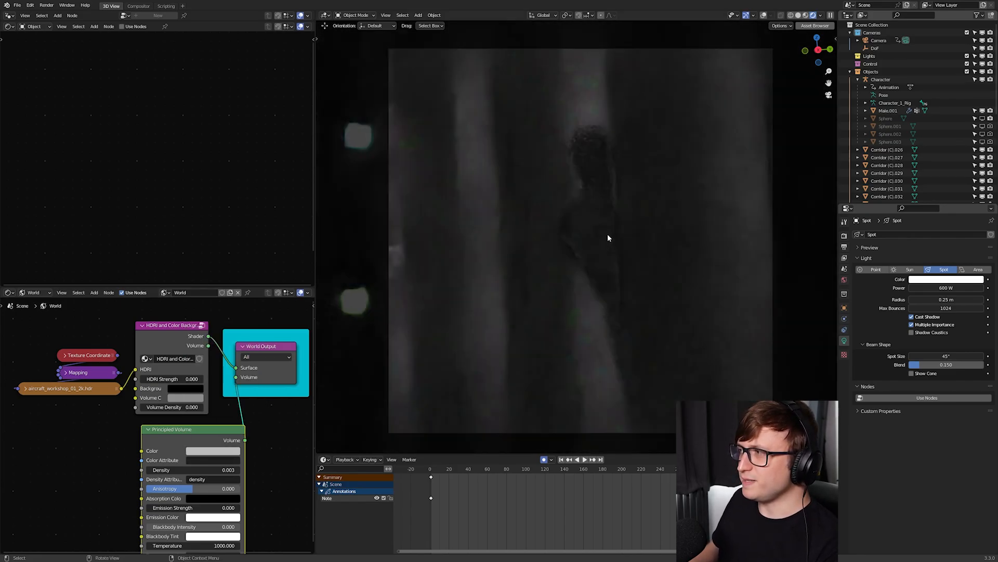
- Try the spot light at 2000 W again with the grey volume color, and undo the power change
click(939, 288)
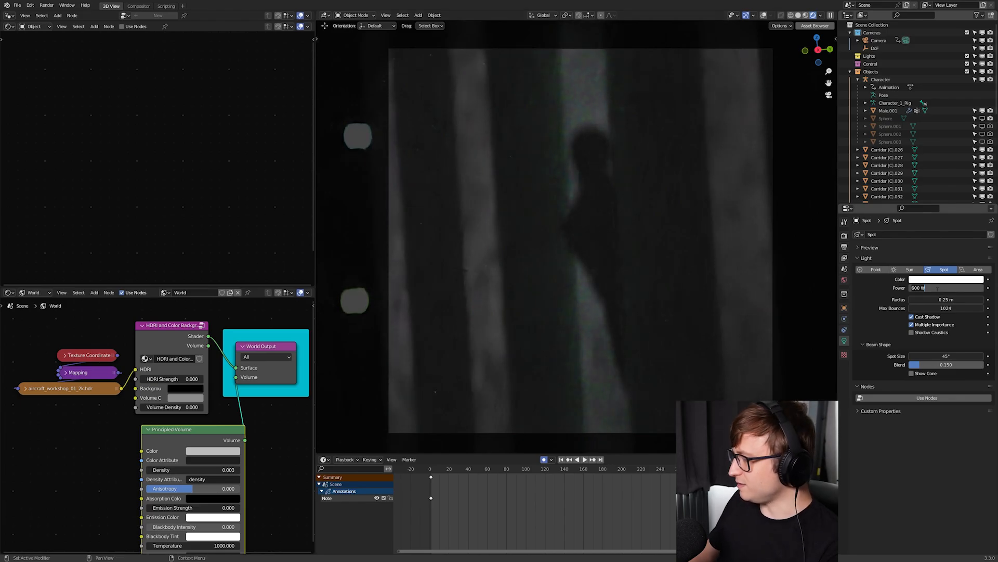
text(2000)
key(Return)
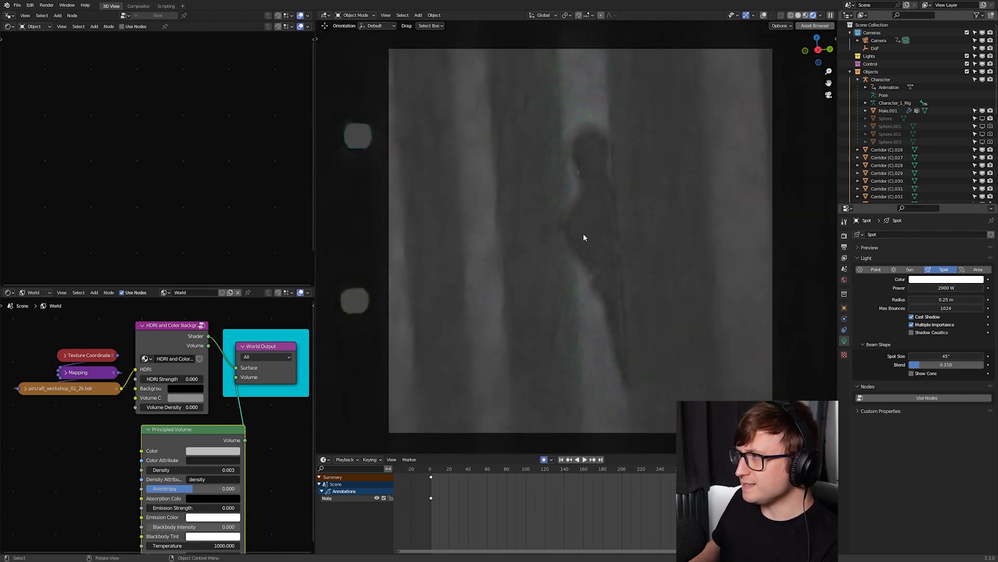
key(ctrl+z)
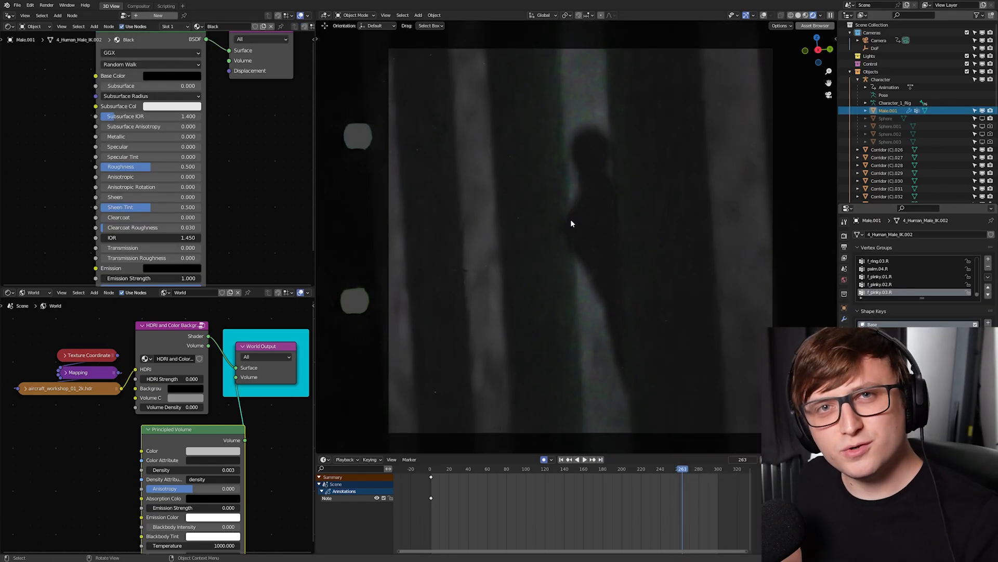
- Examine the corridor geometry around the character in solid shading, from a distance and from inside
middle_drag(514, 222, 517, 232)
key(z)
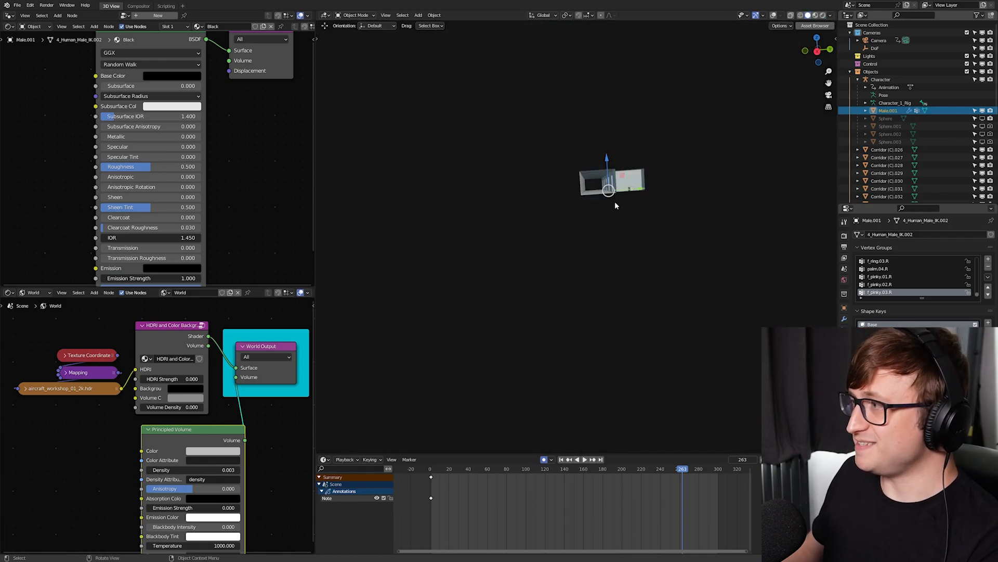
key(KP_0)
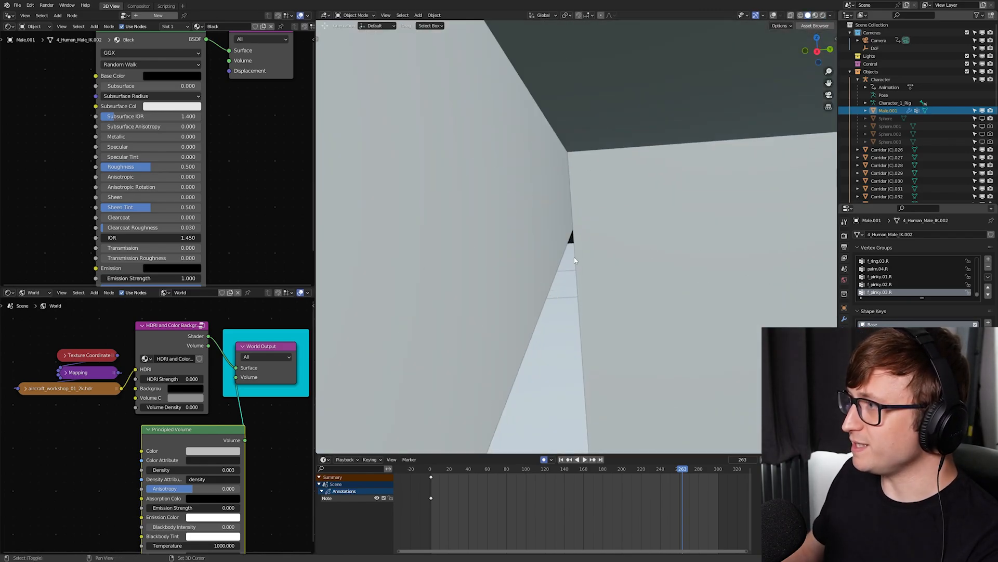
key(z)
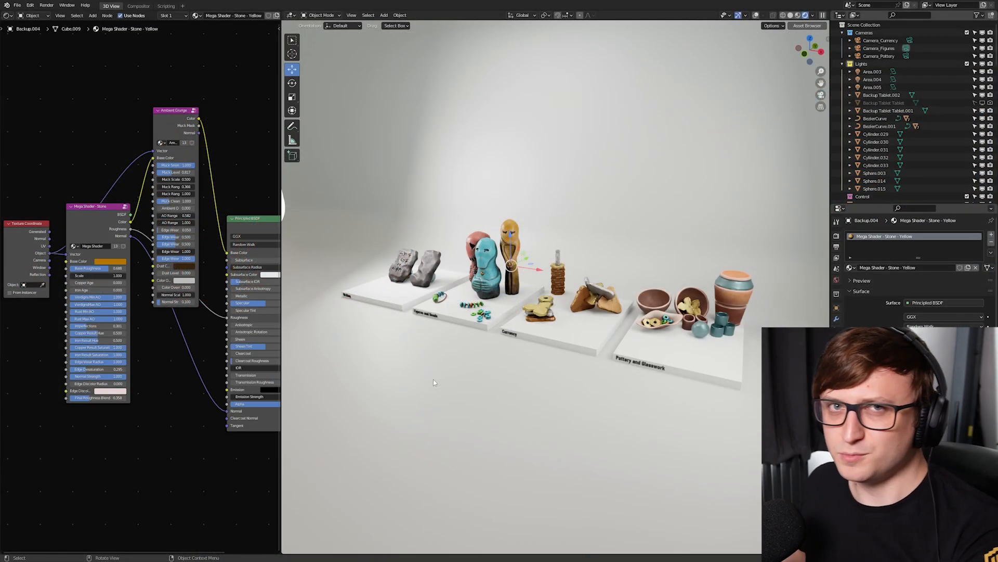
- Inspect the Mega Shader - Stone node in the materials of the blue and yellow figures in the artifact display scene
mouse_move(493, 345)
middle_down()
mouse_move(529, 354)
mouse_move(498, 347)
middle_up()
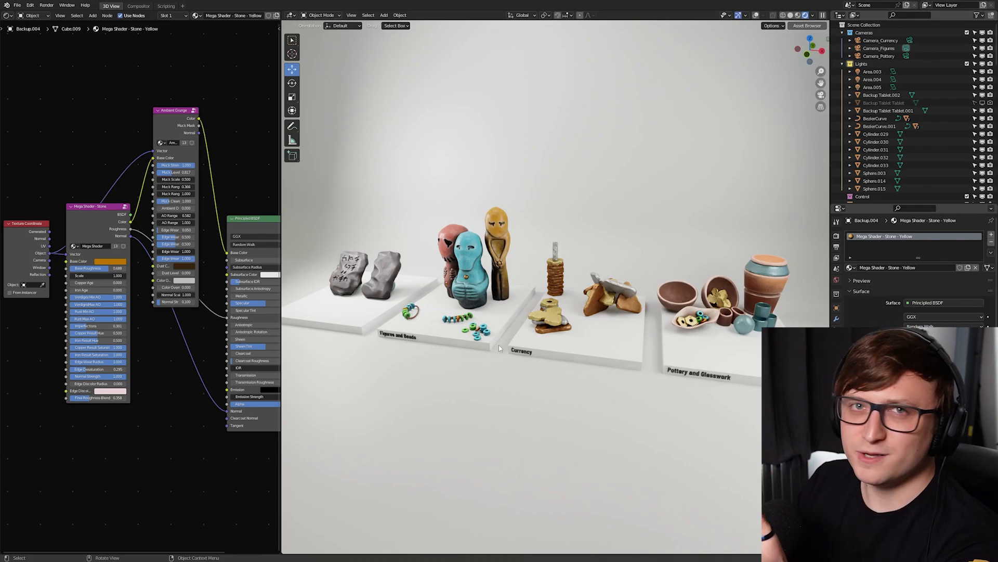
click(515, 259)
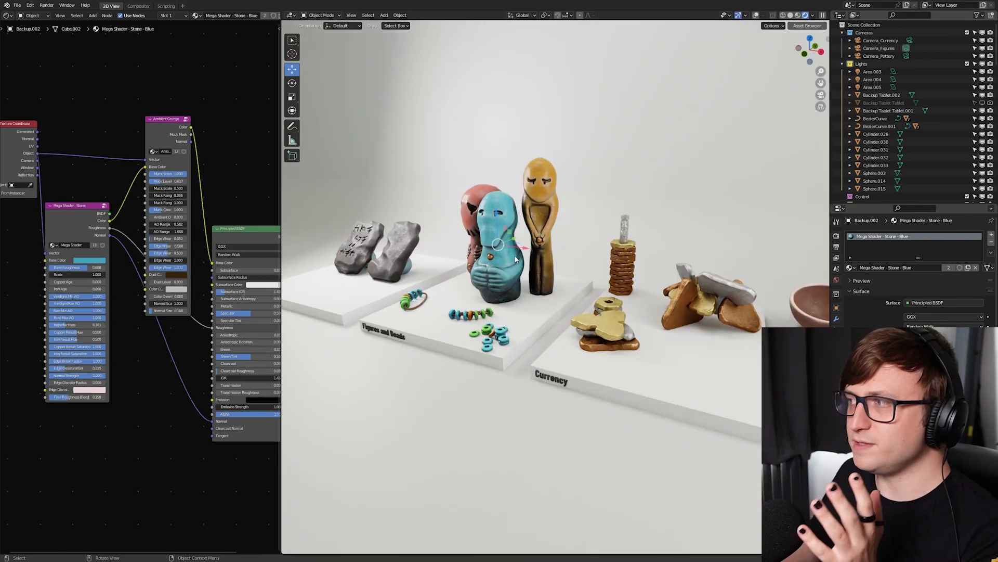
click(550, 210)
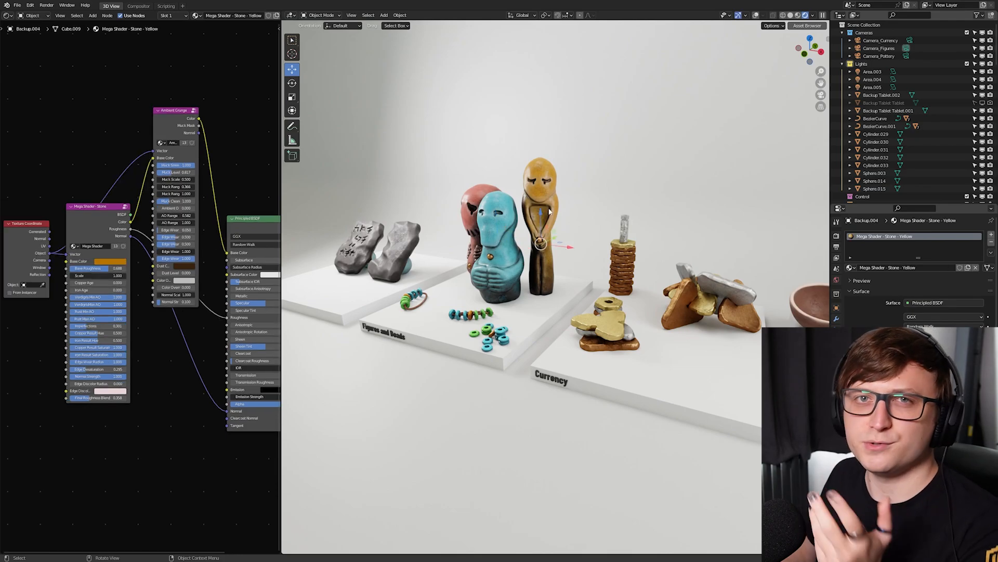
scroll(139, 154, up, 3)
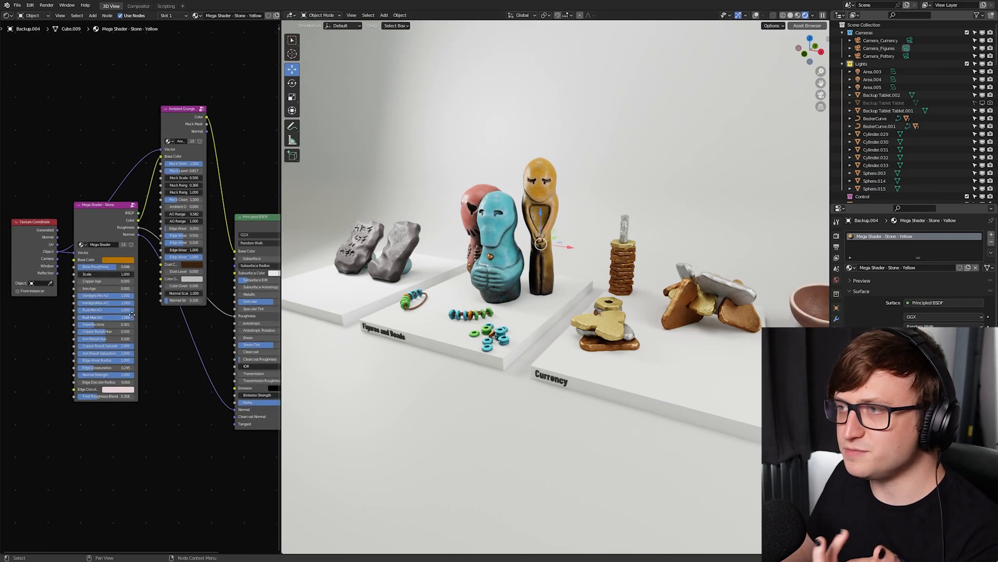
drag(139, 154, 143, 128)
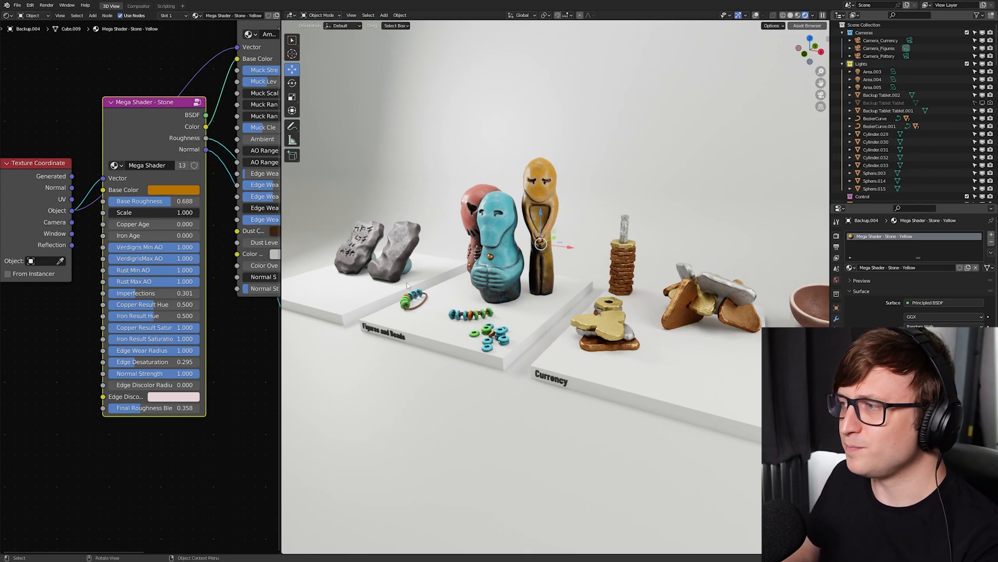
- Examine the stone writing tablets and the carved figures and beads up close in the rendered view
middle_drag(407, 286, 442, 292)
scroll(442, 291, up, 3)
shift+middle_drag(375, 280, 506, 283)
scroll(523, 299, up, 2)
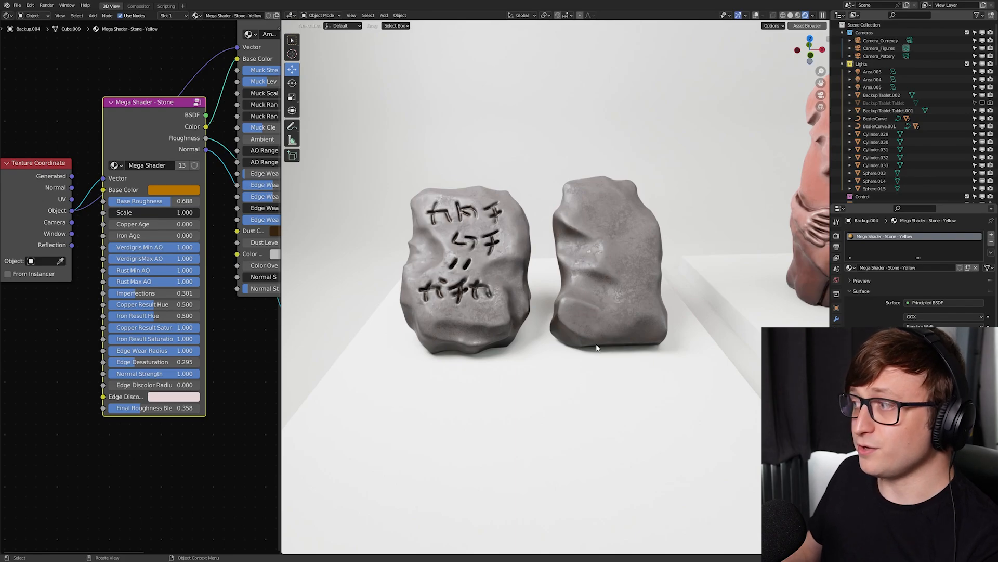
scroll(572, 307, down, 4)
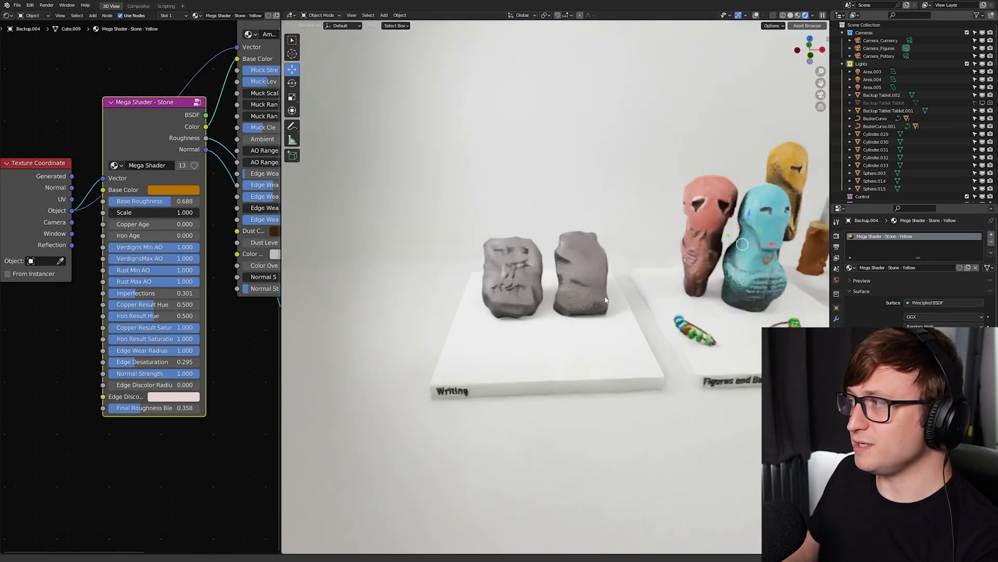
shift+middle_drag(639, 297, 374, 320)
middle_drag(613, 240, 573, 240)
scroll(573, 240, up, 2)
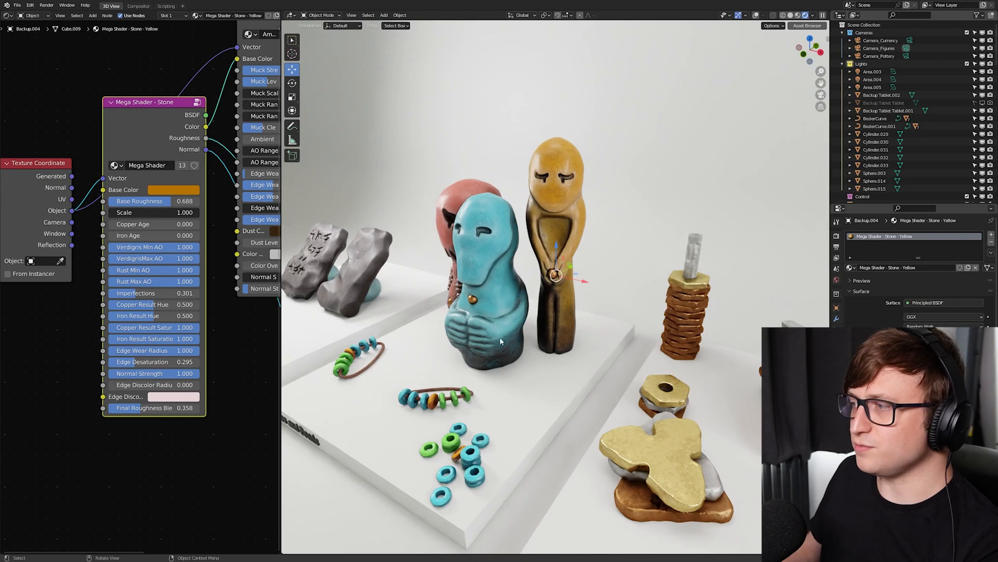
- Inspect the Archaeology Bronze and Archaeology Gold materials on the Currency exhibit's objects
scroll(704, 470, down, 2)
shift+middle_drag(704, 470, 569, 406)
click(591, 301)
click(572, 304)
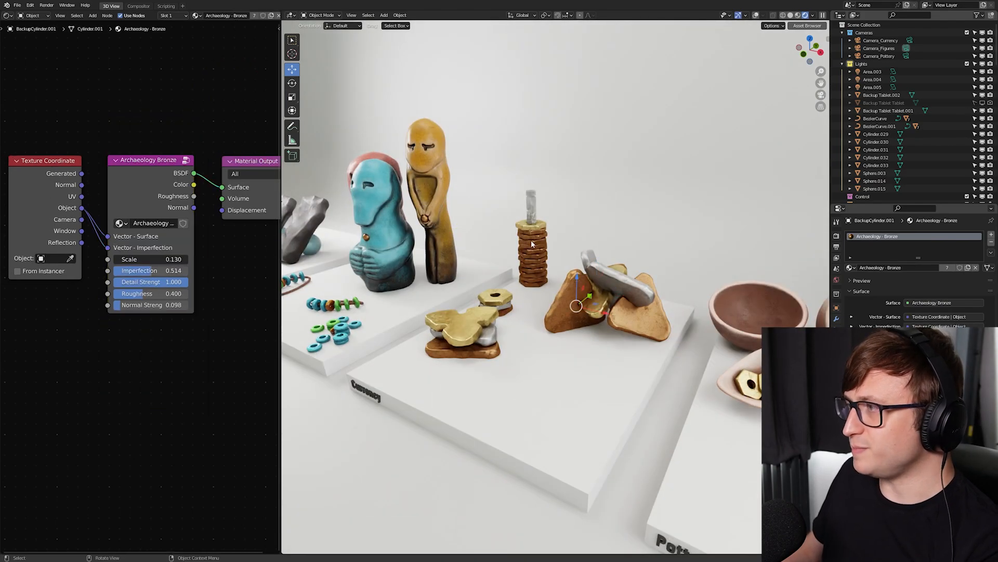
click(505, 342)
click(488, 337)
click(474, 349)
click(471, 329)
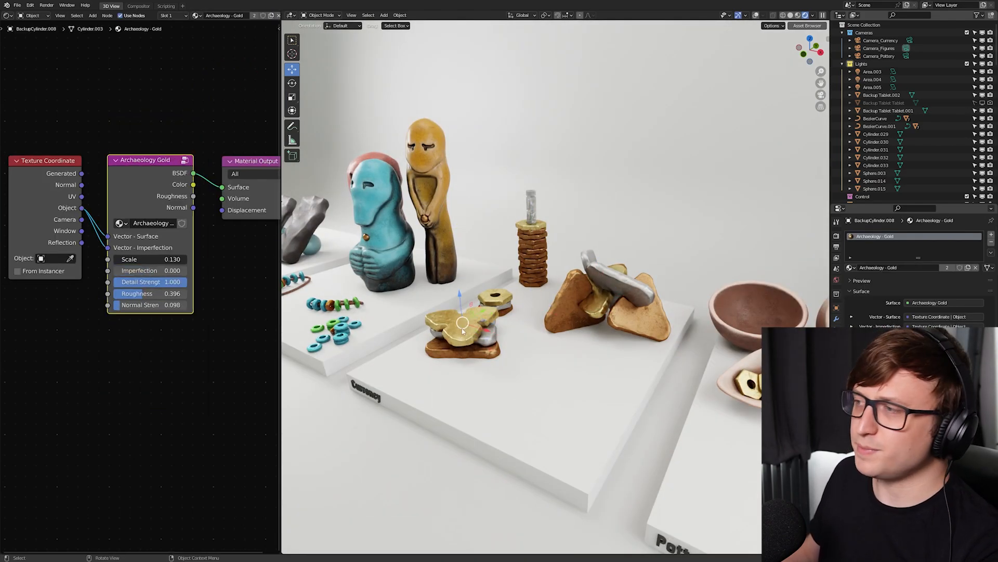
- Inspect the stone shader of the Pottery and Glasswork bowl, and view the whole artifact display
scroll(608, 391, down, 3)
shift+middle_drag(607, 392, 588, 383)
scroll(625, 270, up, 1)
click(625, 271)
click(502, 275)
shift+middle_drag(452, 344, 518, 349)
scroll(518, 349, down, 1)
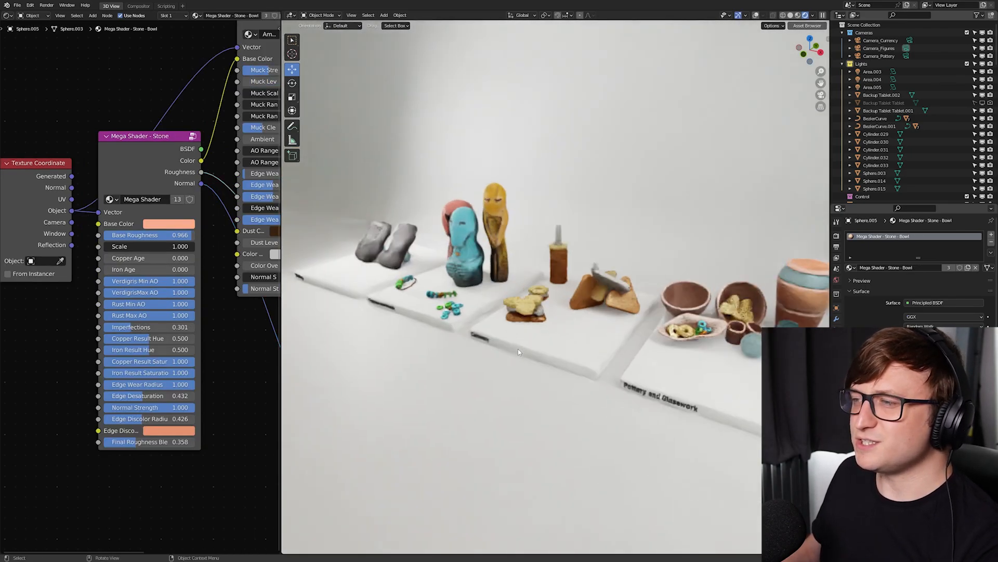